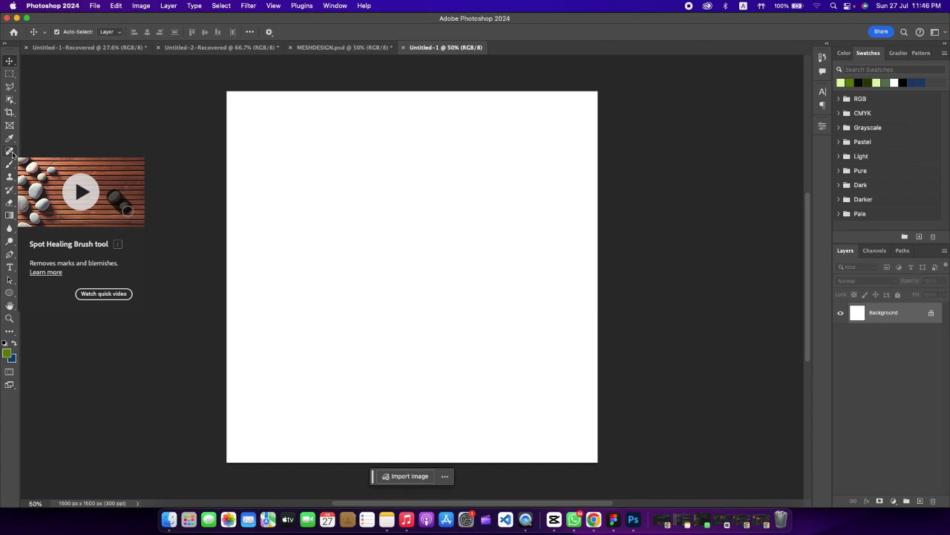
pyautogui.click(12, 154)
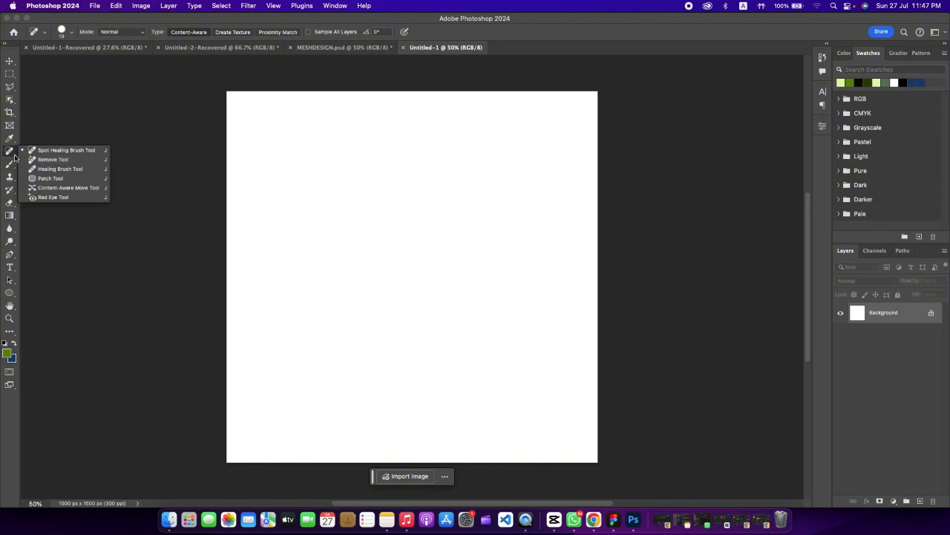
pyautogui.click(97, 20)
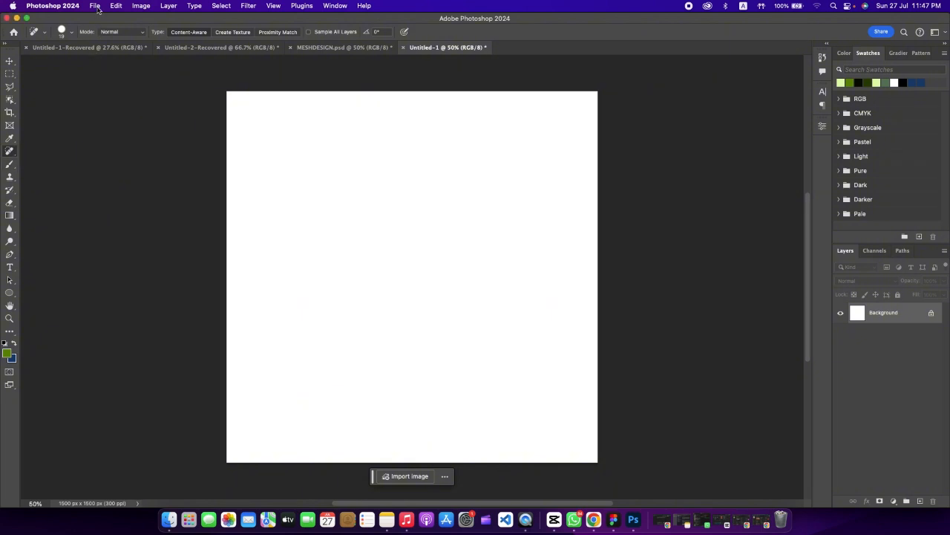
pyautogui.click(95, 6)
pyautogui.click(106, 29)
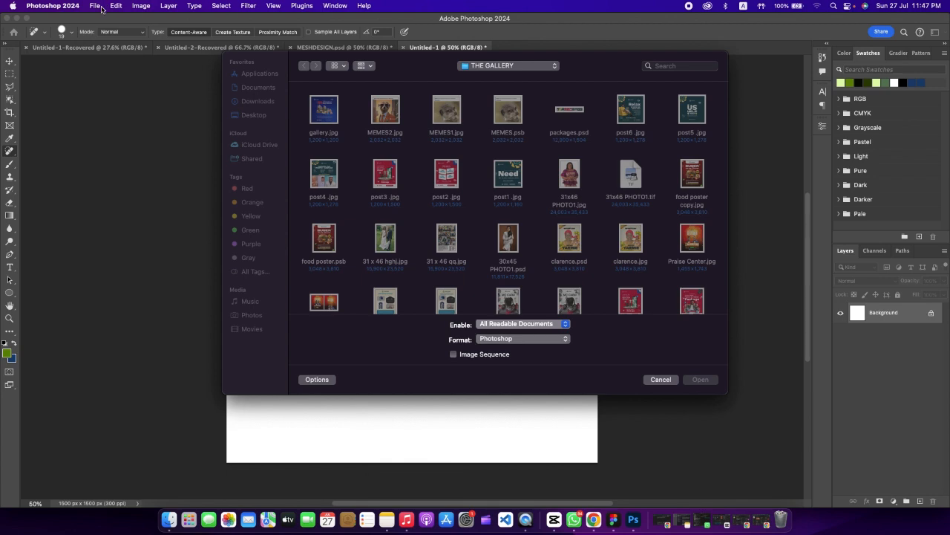
pyautogui.click(257, 101)
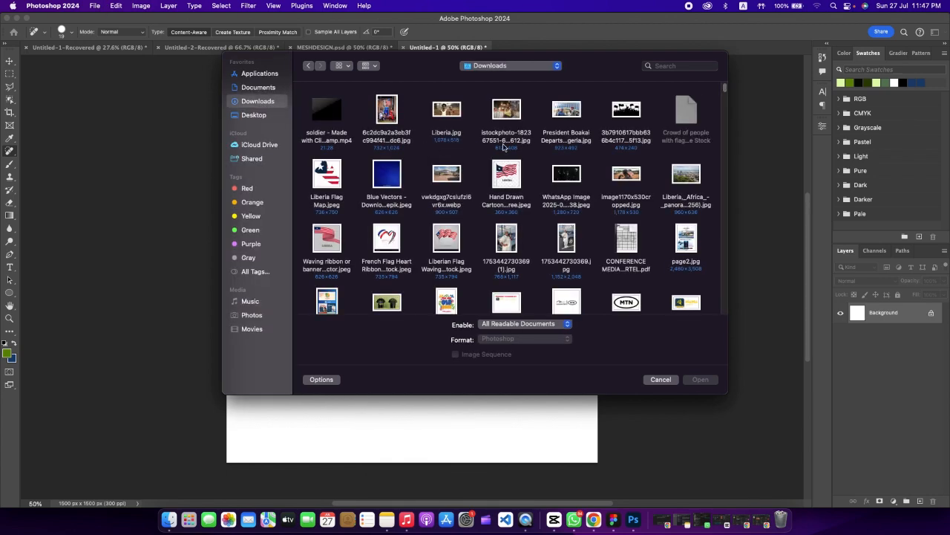
pyautogui.click(460, 110)
pyautogui.press('Right')
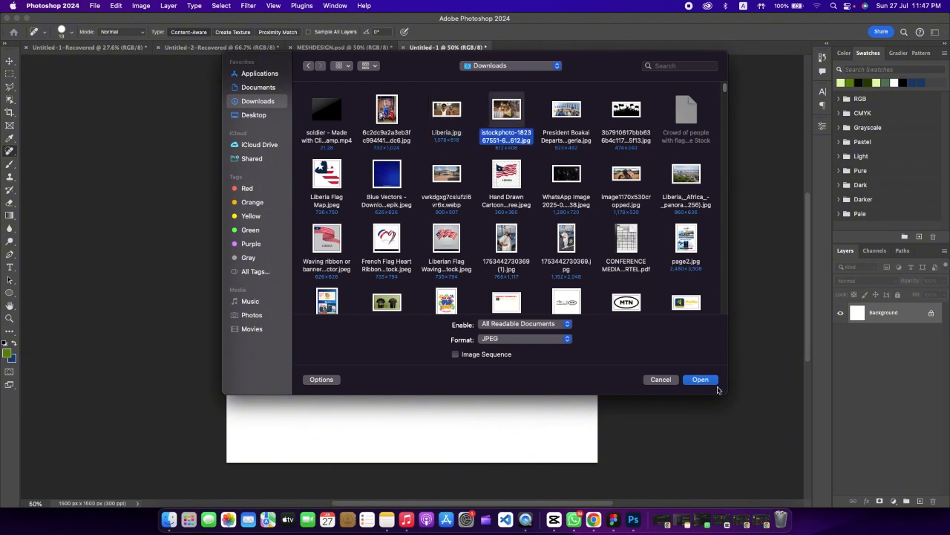
pyautogui.click(701, 380)
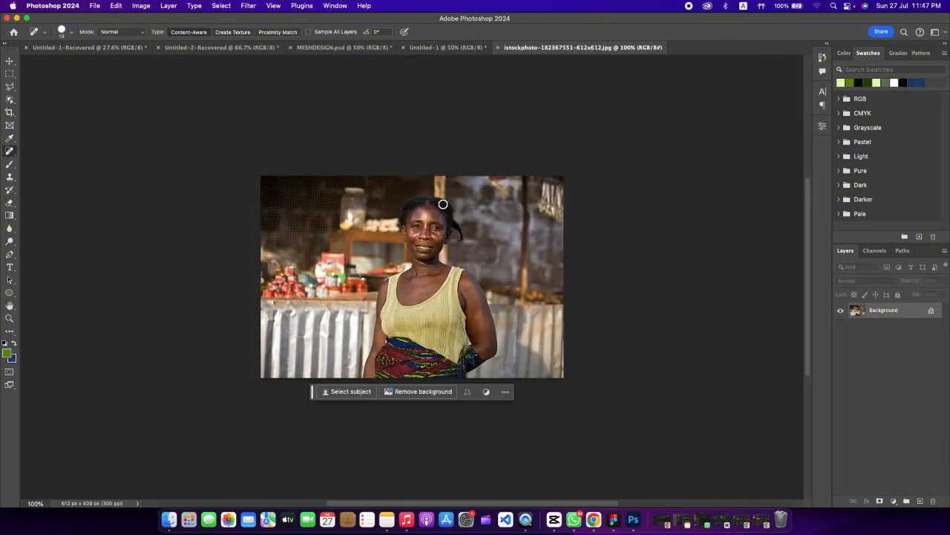
# Open the portrait photo WhatsApp Image 2025-04-17 at 10.00.05.jpeg as another document.
pyautogui.click(95, 5)
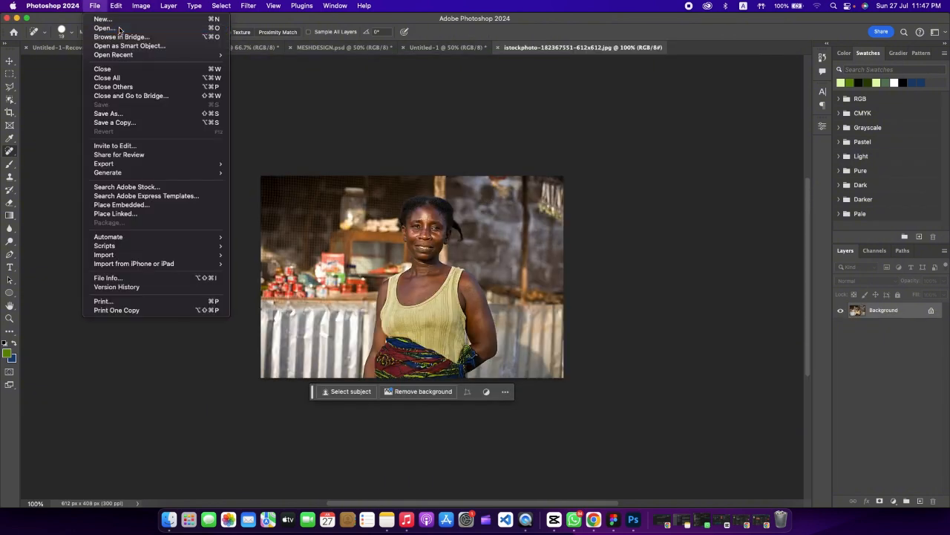
pyautogui.click(471, 250)
pyautogui.press('super+o')
pyautogui.scroll(-5, 567, 257)
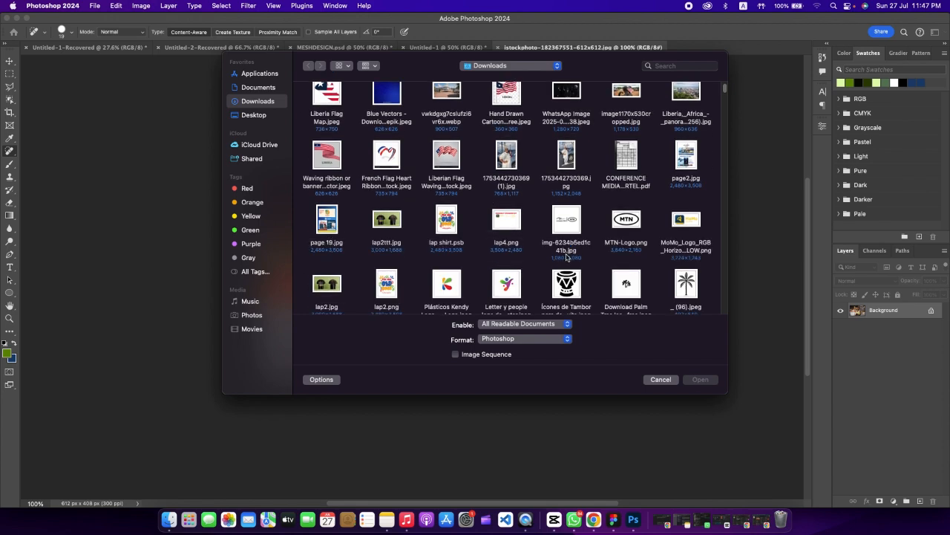
pyautogui.scroll(-8, 567, 257)
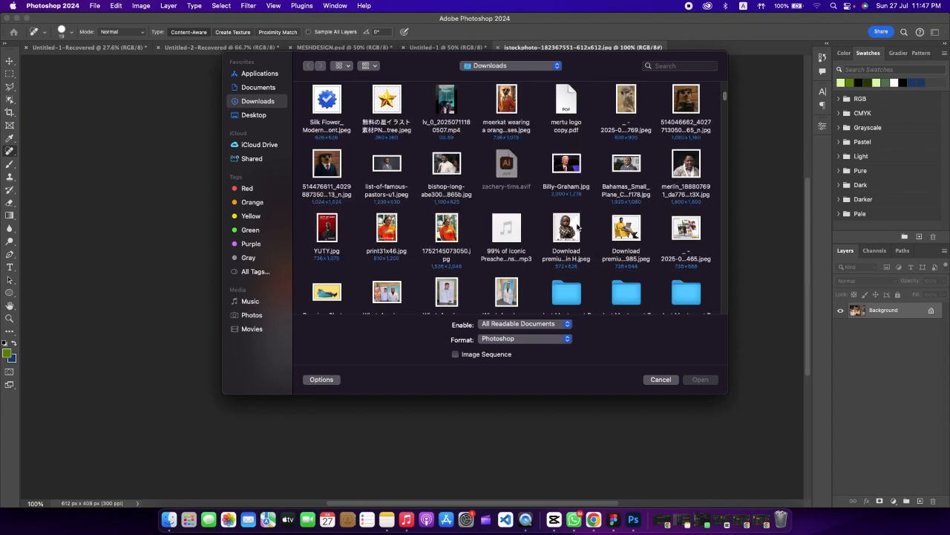
pyautogui.scroll(-2, 679, 178)
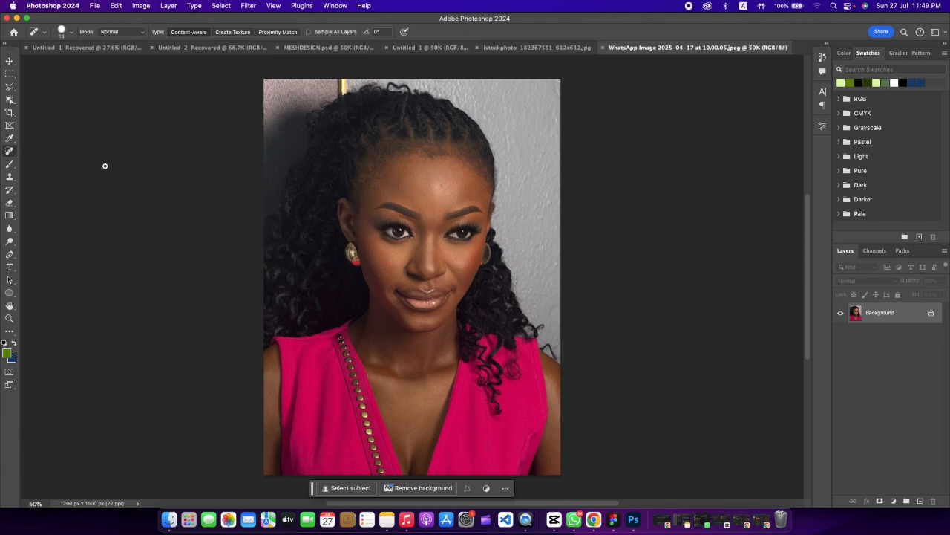
# Zoom in on the portrait's face and remove the blemishes on the forehead with the Spot Healing Brush.
pyautogui.rightClick(9, 151)
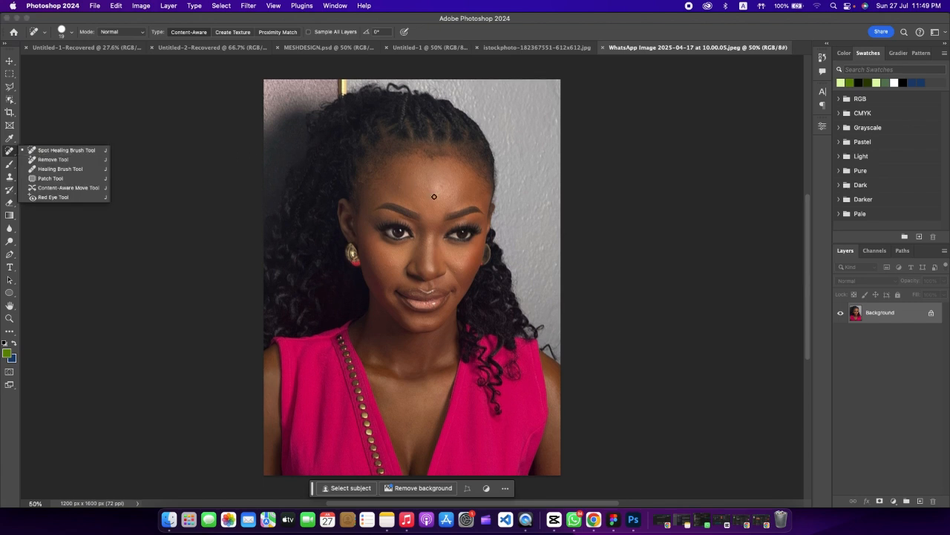
pyautogui.scroll(5, 435, 196)
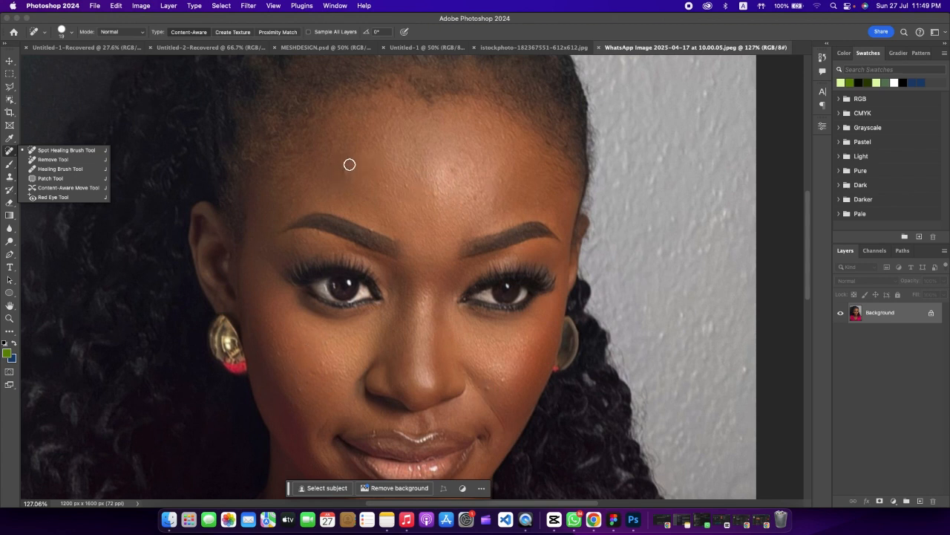
pyautogui.moveTo(348, 161)
pyautogui.mouseDown()
pyautogui.moveTo(432, 159)
pyautogui.moveTo(525, 173)
pyautogui.moveTo(278, 177)
pyautogui.moveTo(334, 167)
pyautogui.moveTo(490, 172)
pyautogui.moveTo(328, 171)
pyautogui.moveTo(511, 166)
pyautogui.mouseUp()
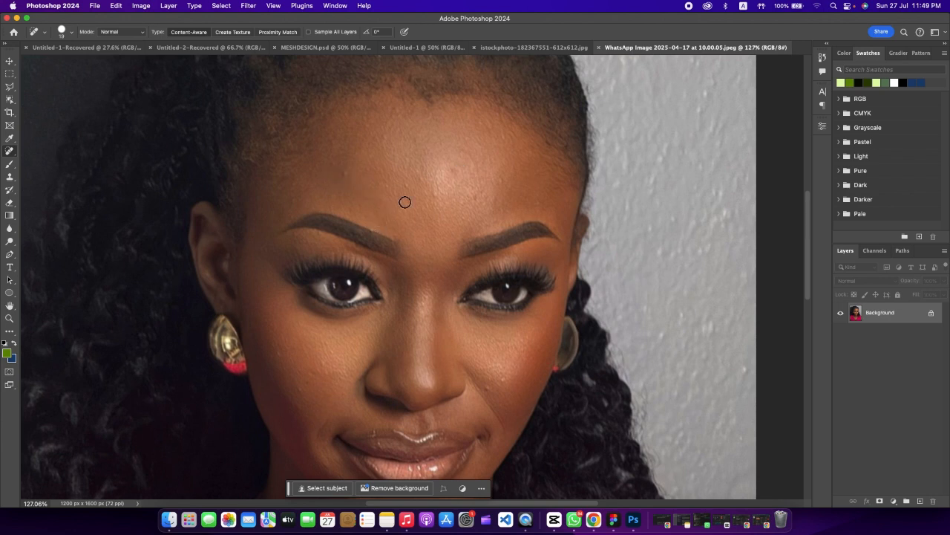
pyautogui.click(344, 174)
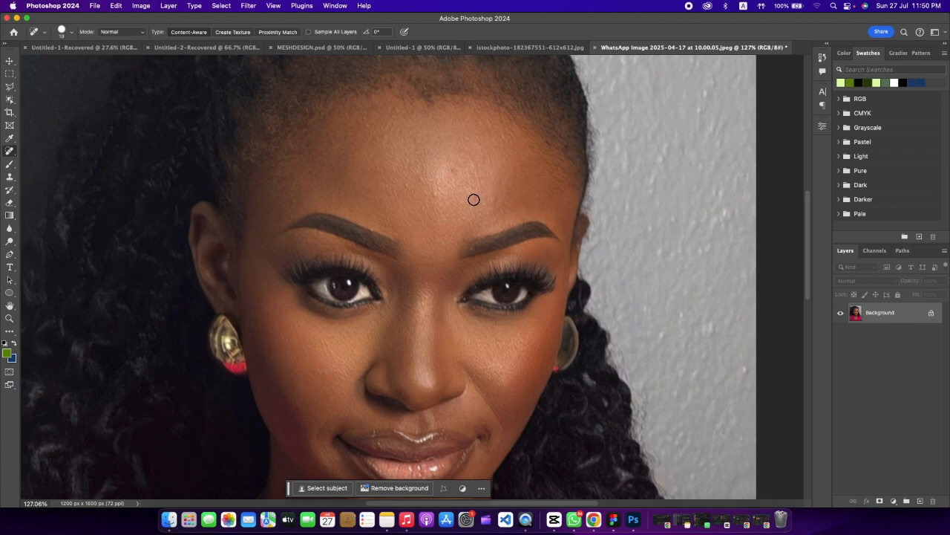
pyautogui.click(431, 195)
# Paint over the eyebrow on the right side of the photo with the Remove tool to erase it.
pyautogui.scroll(-3, 446, 223)
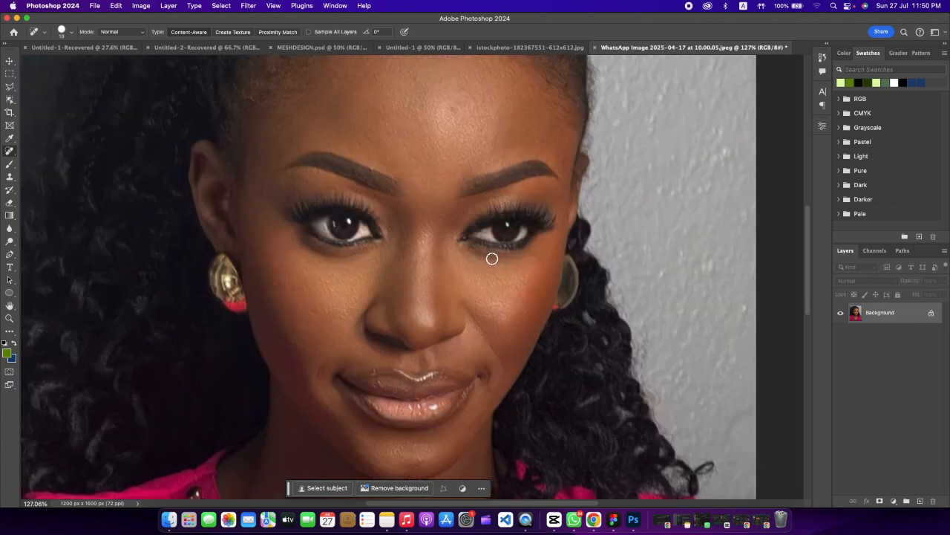
pyautogui.scroll(-1, 427, 269)
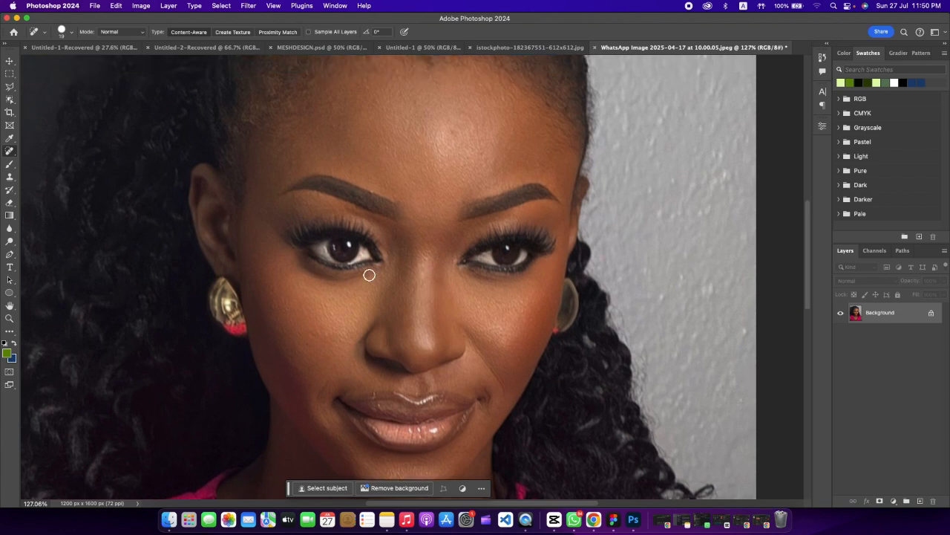
pyautogui.scroll(1, 441, 229)
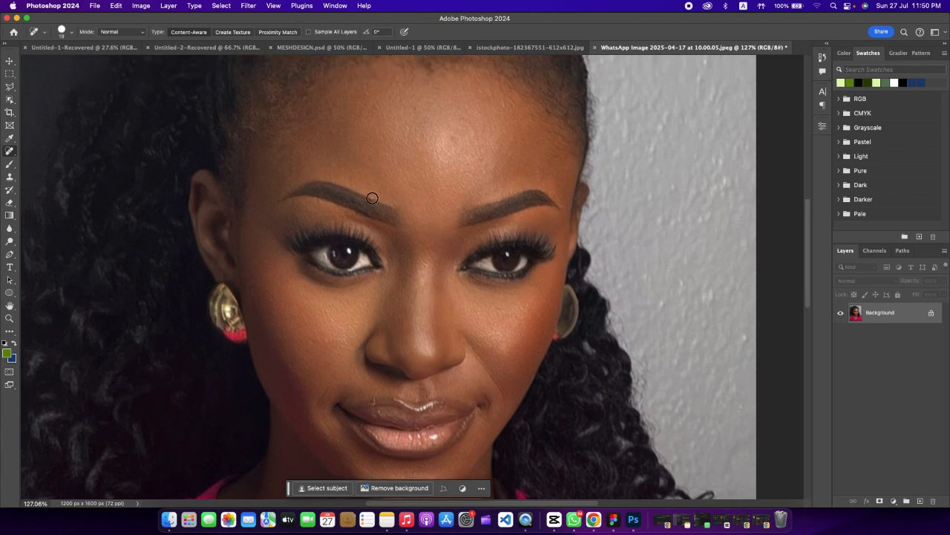
pyautogui.scroll(3, 437, 227)
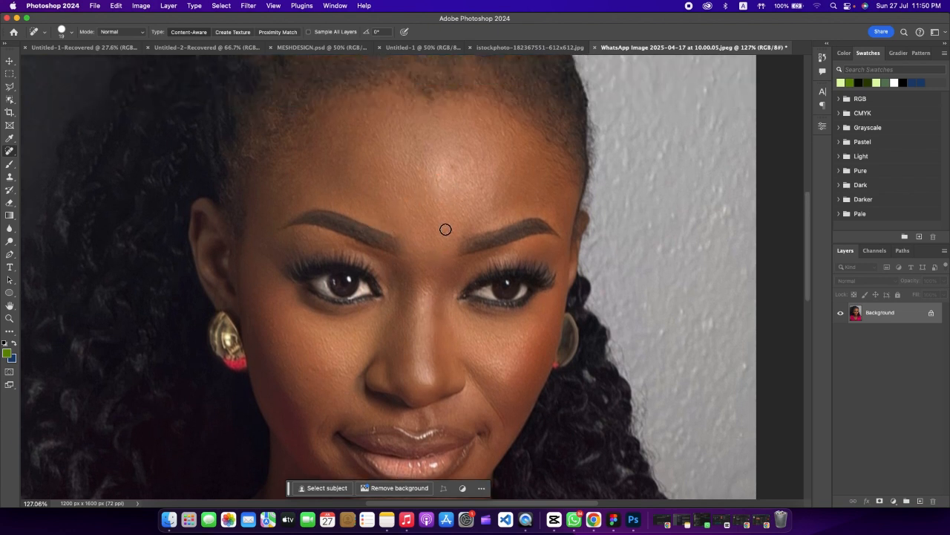
pyautogui.scroll(-2, 446, 225)
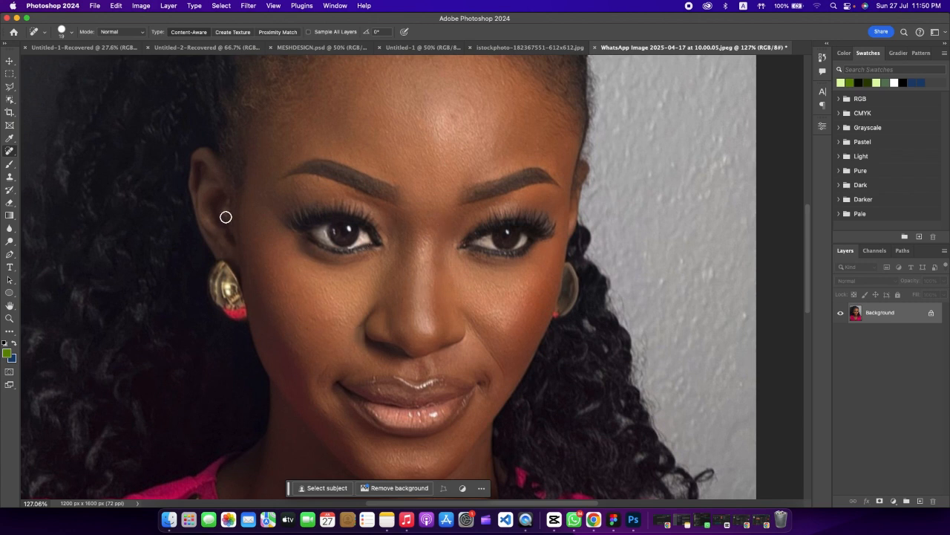
pyautogui.rightClick(12, 155)
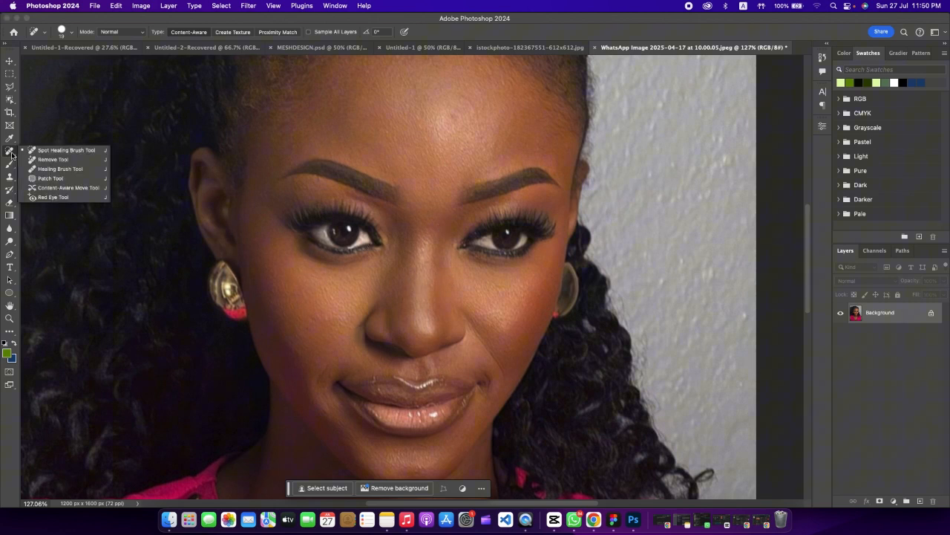
pyautogui.click(60, 163)
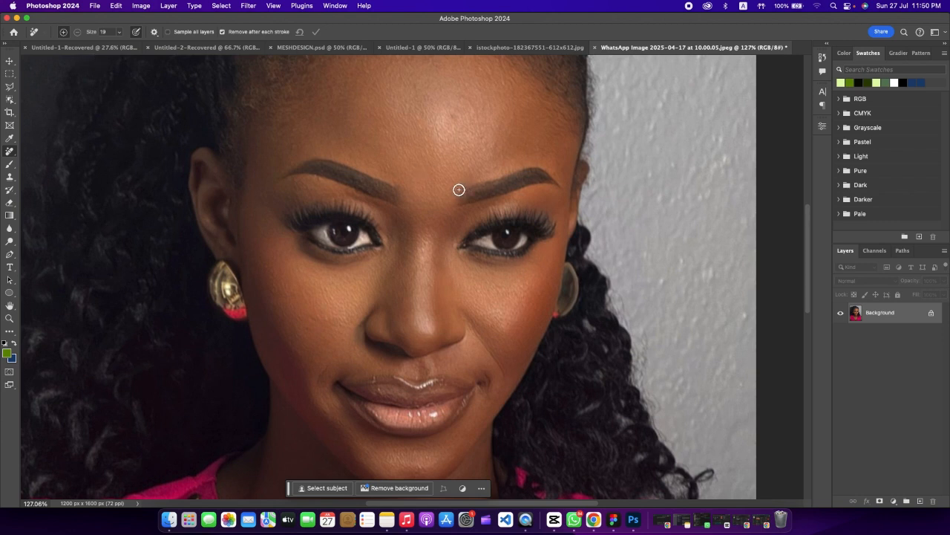
pyautogui.moveTo(456, 188)
pyautogui.mouseDown()
pyautogui.moveTo(535, 172)
pyautogui.moveTo(568, 179)
pyautogui.mouseUp()
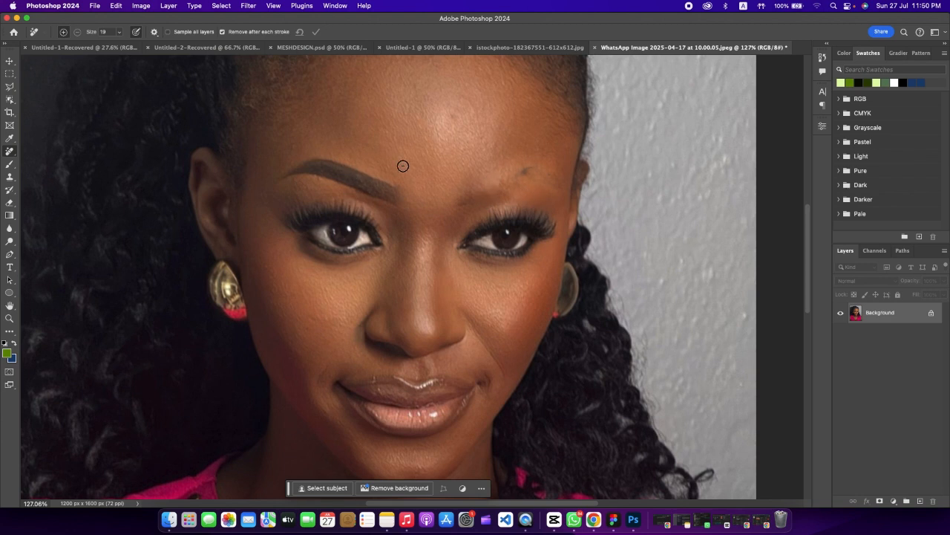
# Clean up the dark spot and eyebrow remnants left above the right-hand eye with the Remove tool.
pyautogui.scroll(2, 454, 180)
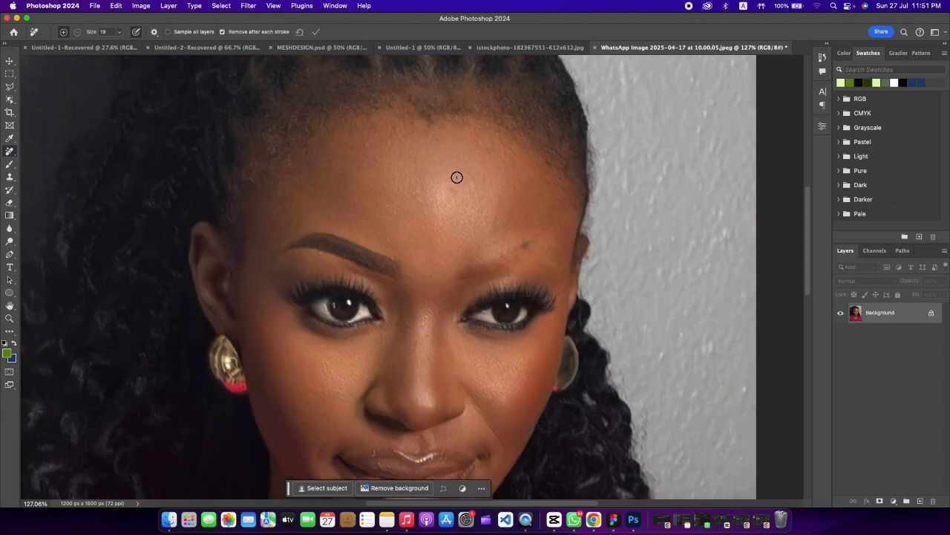
pyautogui.scroll(-1, 364, 186)
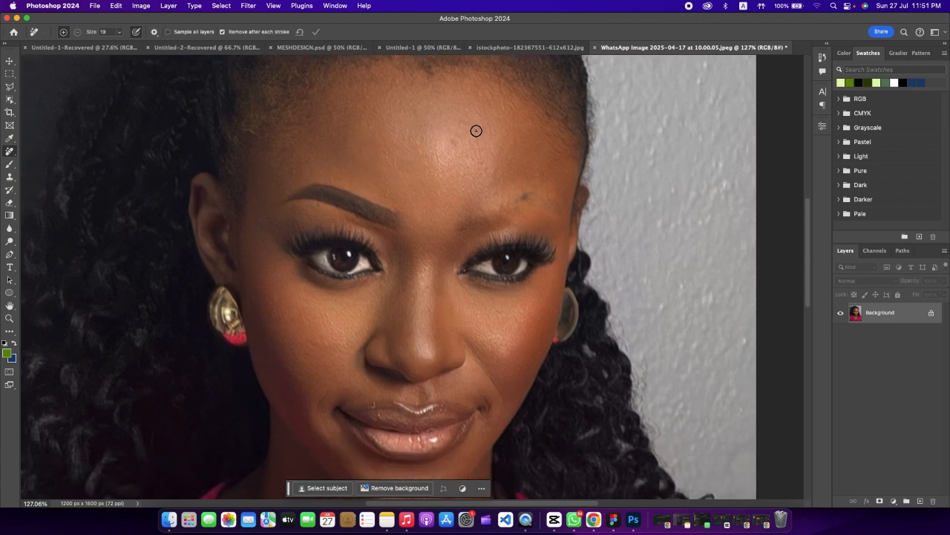
pyautogui.scroll(-1, 396, 215)
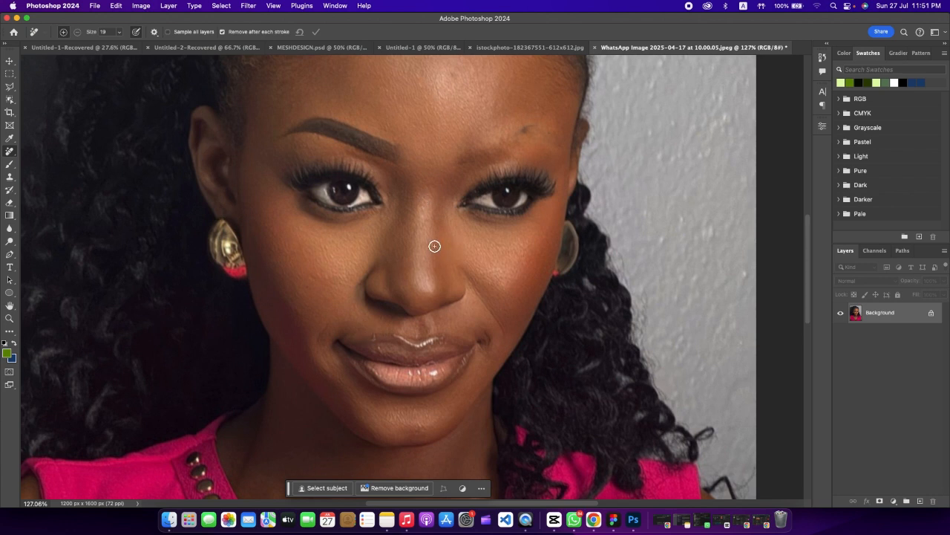
pyautogui.scroll(1, 440, 201)
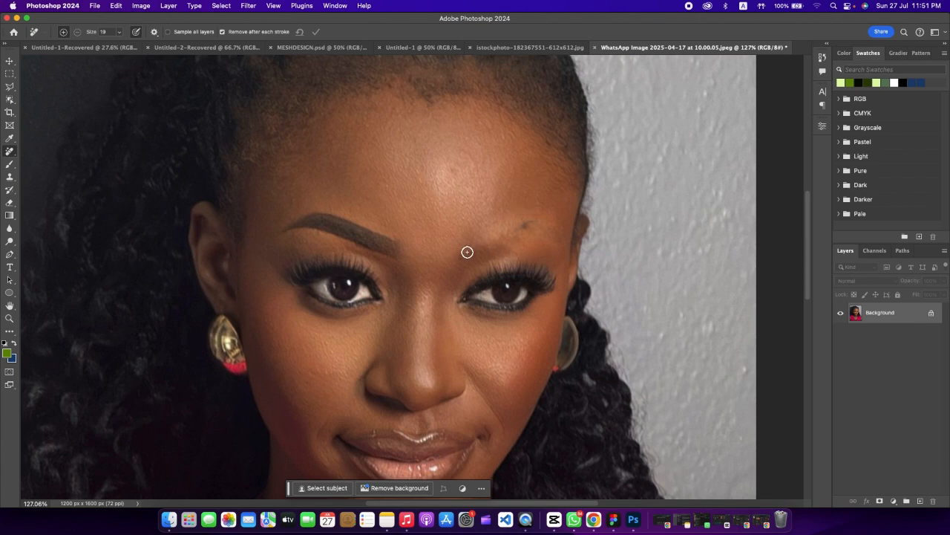
pyautogui.click(524, 225)
pyautogui.click(479, 248)
# Try the Healing Brush on the forehead, covering skin with texture sampled from elsewhere on the face.
pyautogui.rightClick(10, 149)
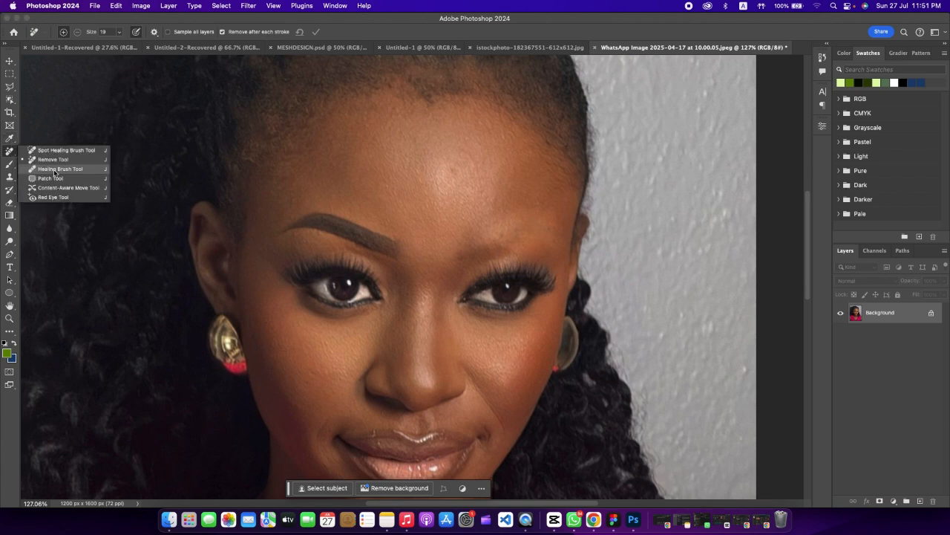
pyautogui.click(56, 170)
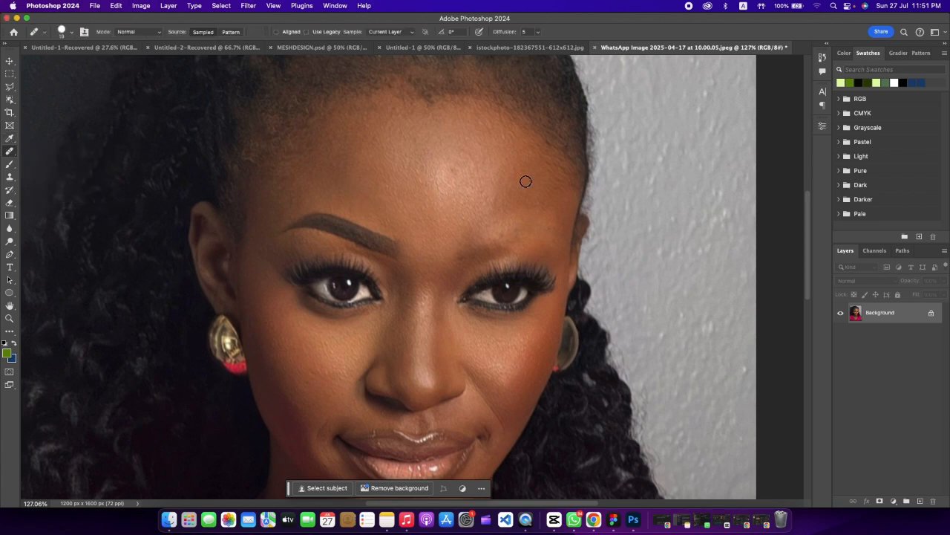
pyautogui.click(402, 249)
pyautogui.click(458, 208)
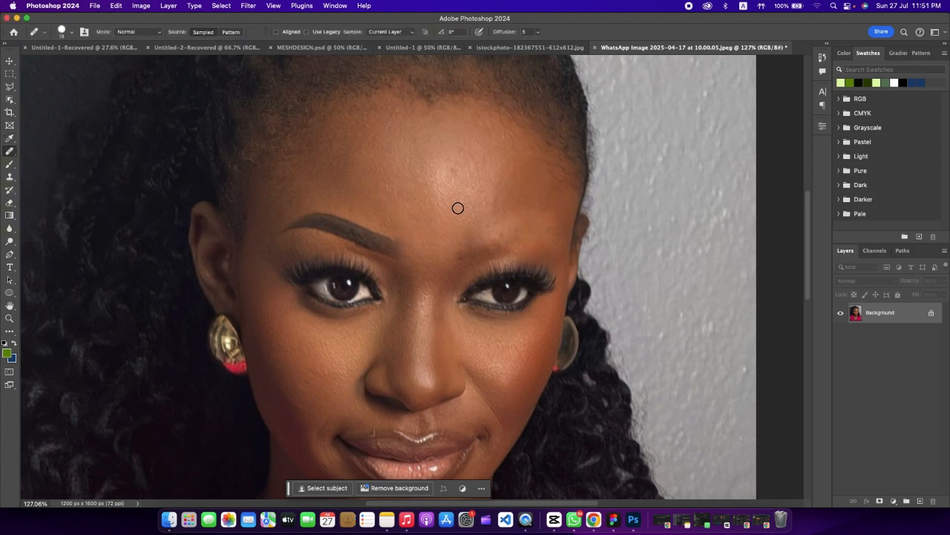
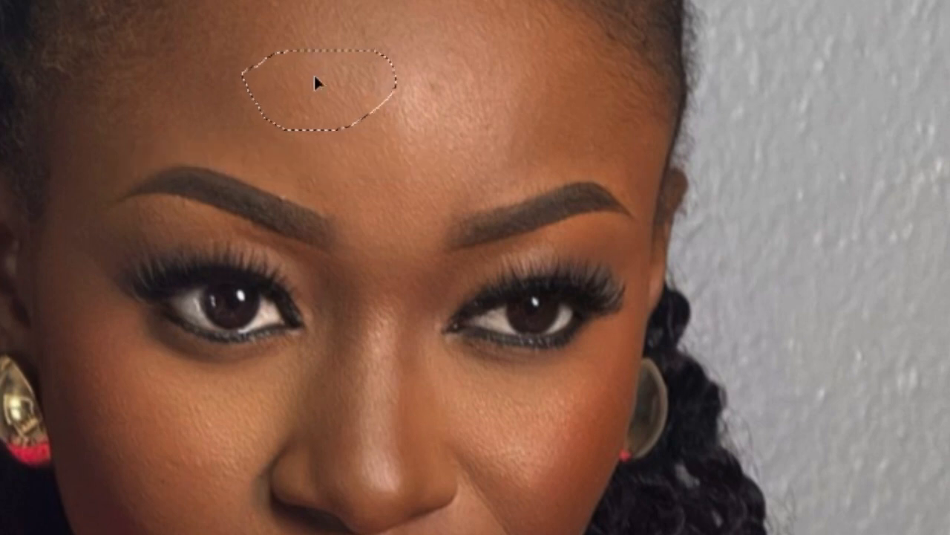
# Try the Patch tool on an outlined area of the forehead using several different source areas, then clear the selection.
pyautogui.moveTo(443, 88); pyautogui.dragTo(446, 93)
pyautogui.moveTo(516, 87)
pyautogui.mouseDown()
pyautogui.moveTo(525, 109)
pyautogui.moveTo(543, 70)
pyautogui.moveTo(515, 7)
pyautogui.moveTo(645, 1)
pyautogui.moveTo(643, 117)
pyautogui.moveTo(409, 227)
pyautogui.moveTo(350, 310)
pyautogui.mouseUp()
pyautogui.moveTo(297, 215); pyautogui.dragTo(522, 1)
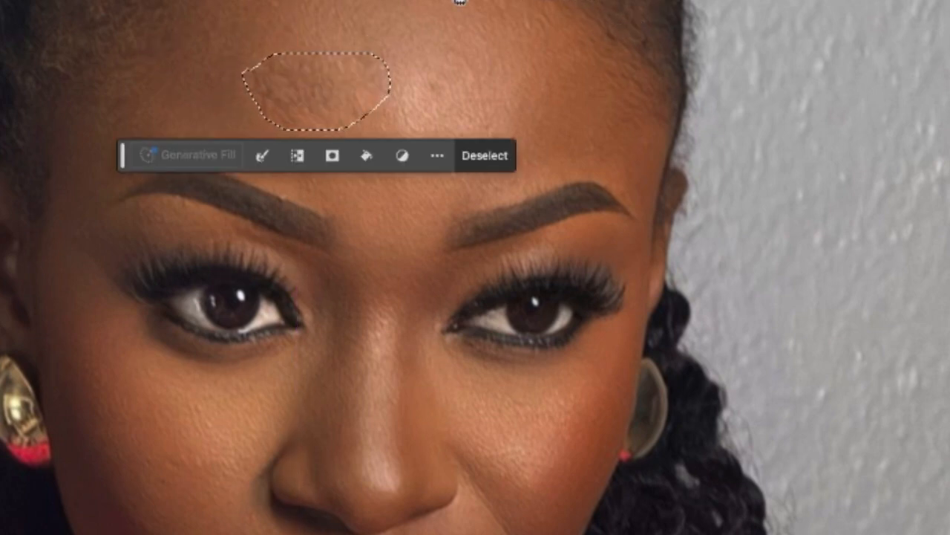
pyautogui.moveTo(319, 89); pyautogui.dragTo(241, 8)
pyautogui.moveTo(297, 89); pyautogui.dragTo(45, 93)
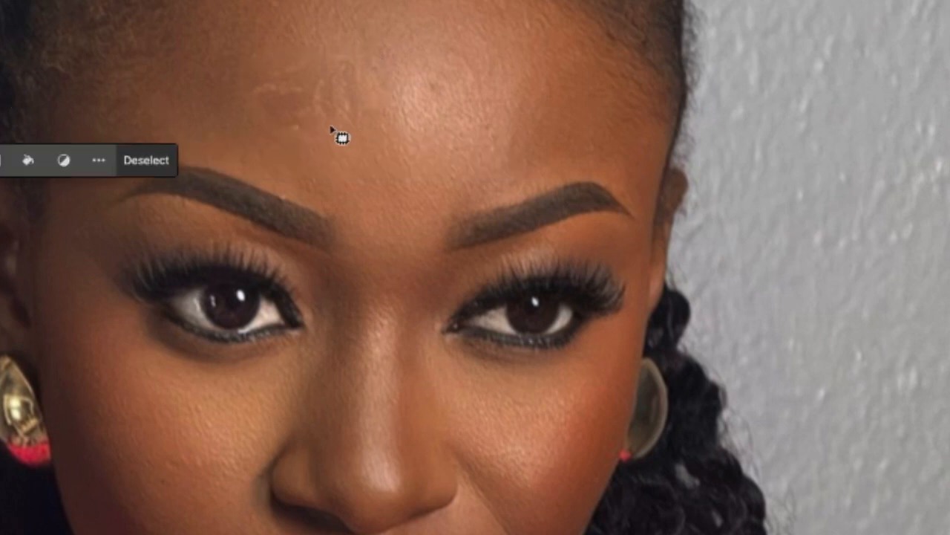
pyautogui.hotkey('ctrl', 'd')
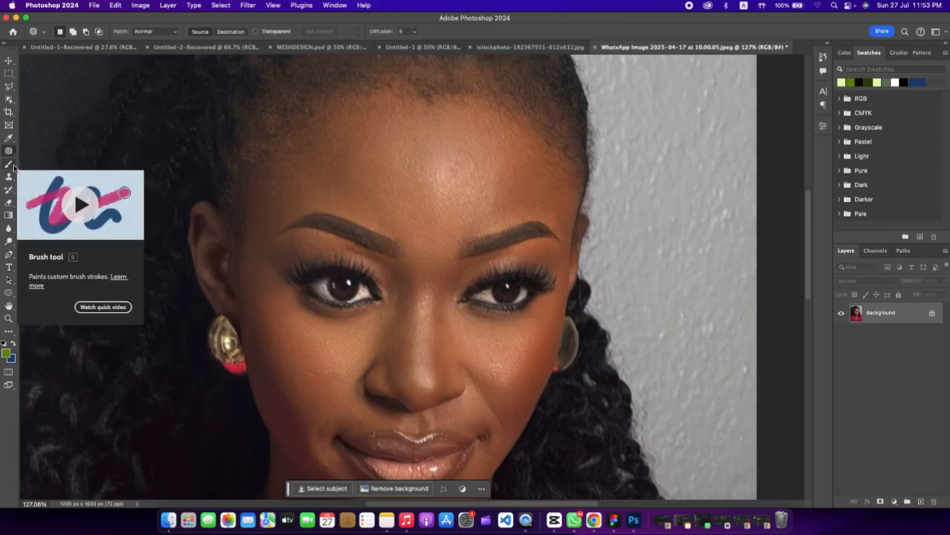
# Activate the Brush tool and add a new empty layer above the portrait's background layer.
pyautogui.rightClick(14, 167)
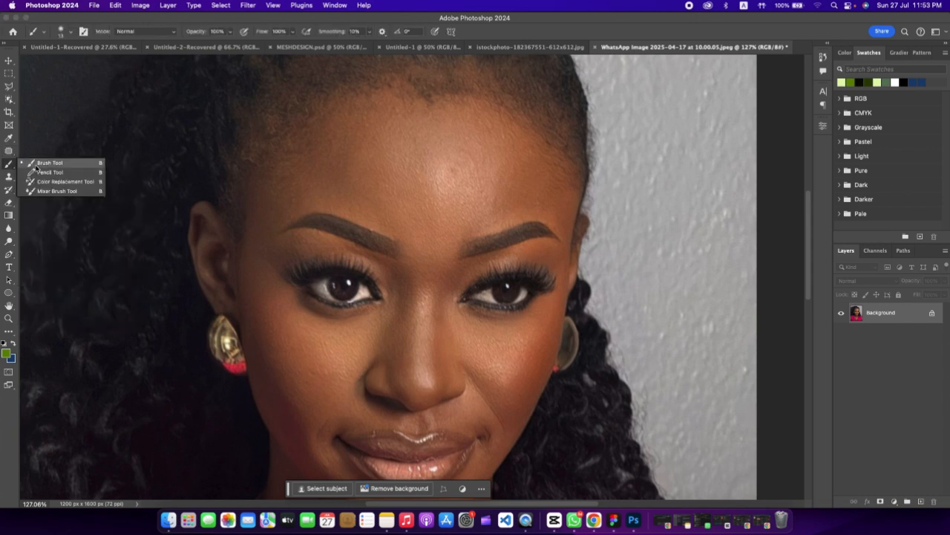
pyautogui.click(44, 163)
pyautogui.hscroll(1, 317, 209)
pyautogui.rightClick(11, 165)
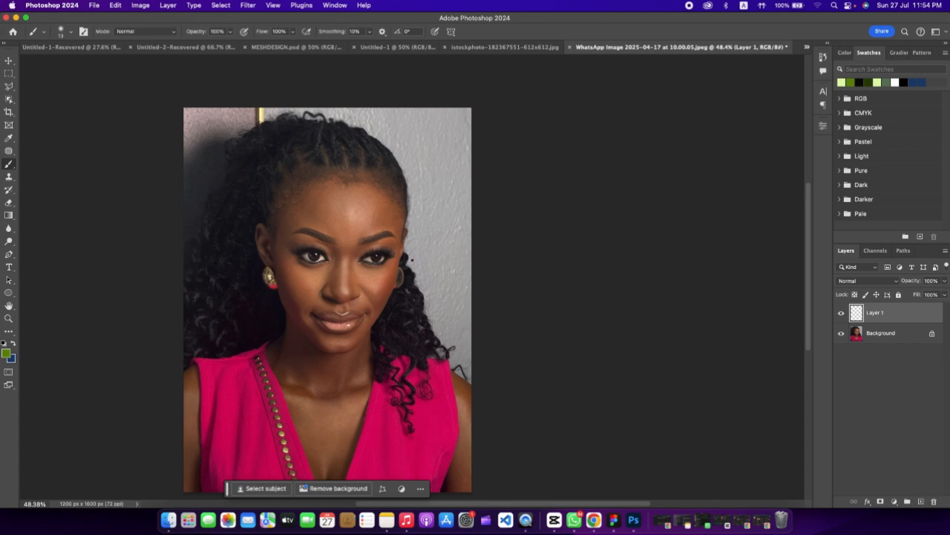
# Try the Brush tool on the new layer with freehand green strokes across the dress and chest.
pyautogui.moveTo(213, 374); pyautogui.dragTo(405, 433)
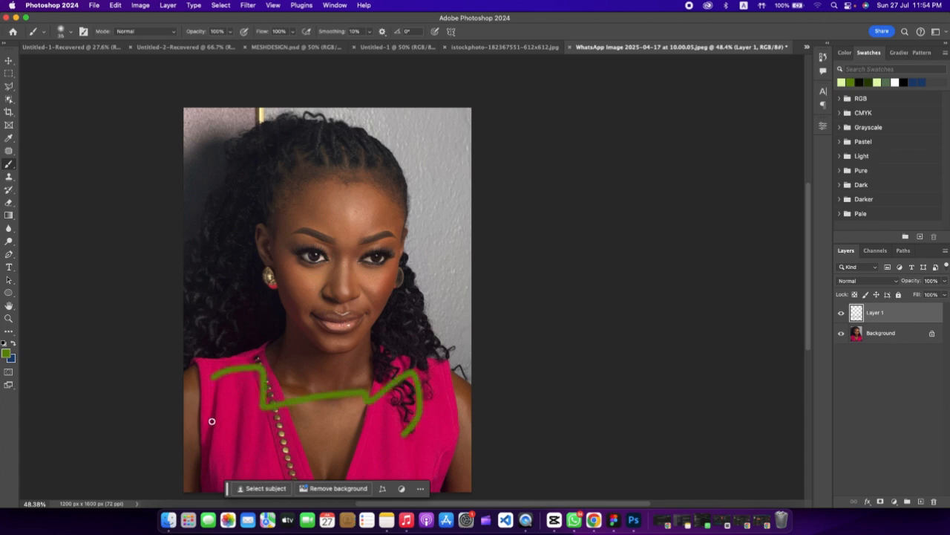
pyautogui.moveTo(231, 389)
pyautogui.mouseDown()
pyautogui.moveTo(273, 463)
pyautogui.moveTo(384, 443)
pyautogui.mouseUp()
pyautogui.moveTo(285, 437); pyautogui.dragTo(405, 474)
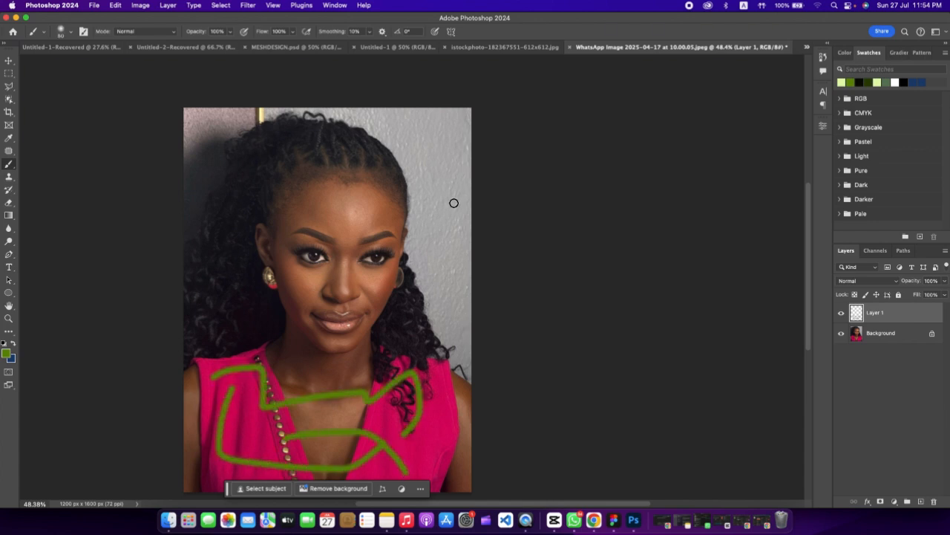
# Enlarge the brush to 250 px and paint soft green over the background's upper corners, adding single dabs on the hair.
pyautogui.press(']')
pyautogui.press(']')
pyautogui.press(']')
pyautogui.press(']')
pyautogui.press(']')
pyautogui.press(']')
pyautogui.moveTo(451, 137)
pyautogui.mouseDown()
pyautogui.moveTo(477, 241)
pyautogui.moveTo(477, 149)
pyautogui.moveTo(470, 300)
pyautogui.moveTo(463, 100)
pyautogui.moveTo(360, 104)
pyautogui.mouseUp()
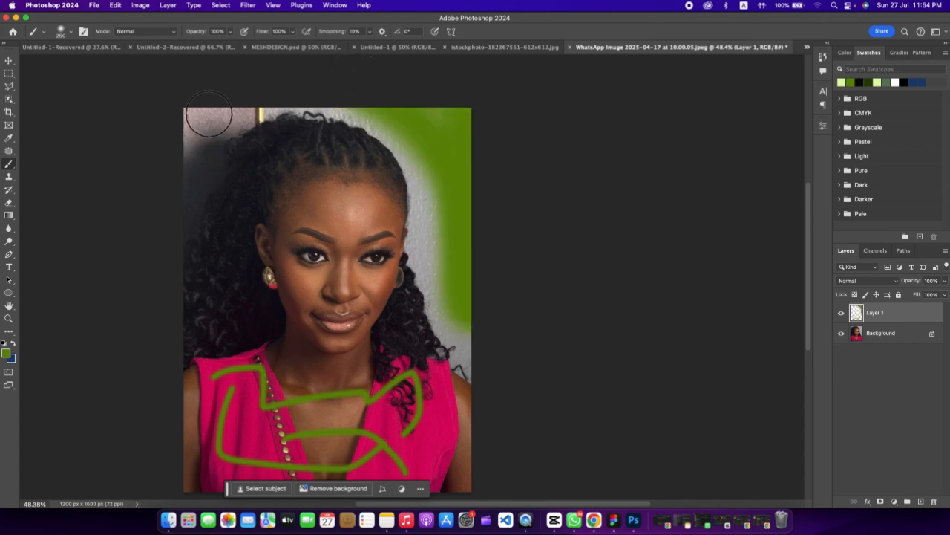
pyautogui.moveTo(208, 117); pyautogui.dragTo(199, 160)
pyautogui.click(231, 312)
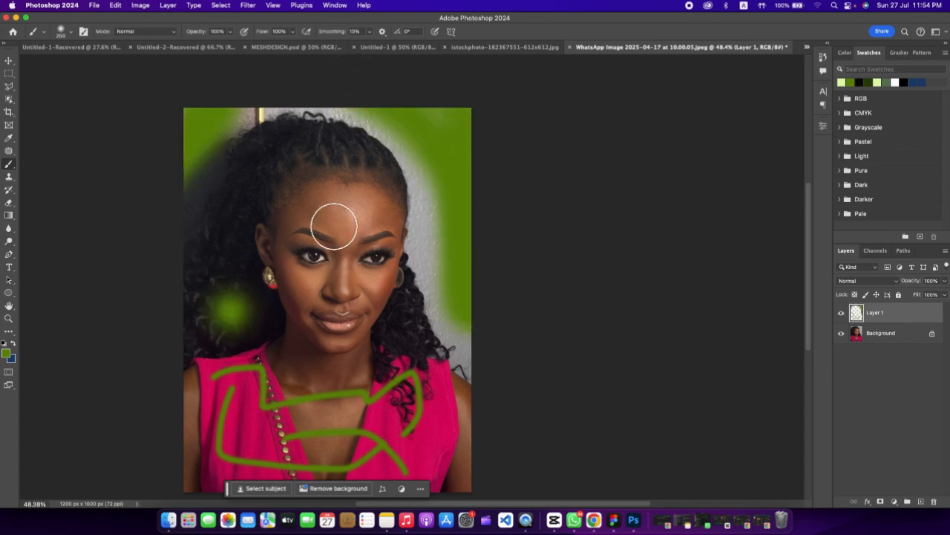
pyautogui.click(343, 165)
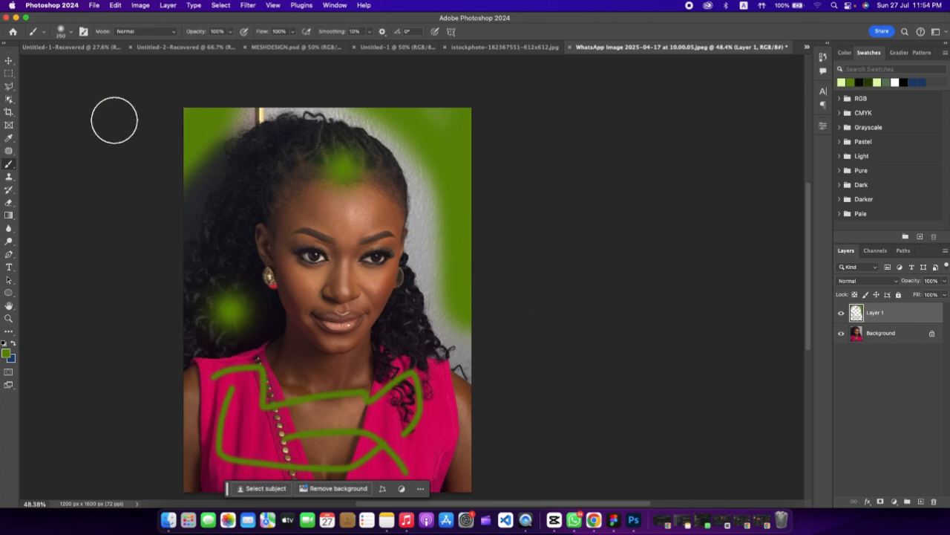
# Undo all the green brush strokes and dabs on the new layer.
pyautogui.press('super+z')
pyautogui.press('super+z')
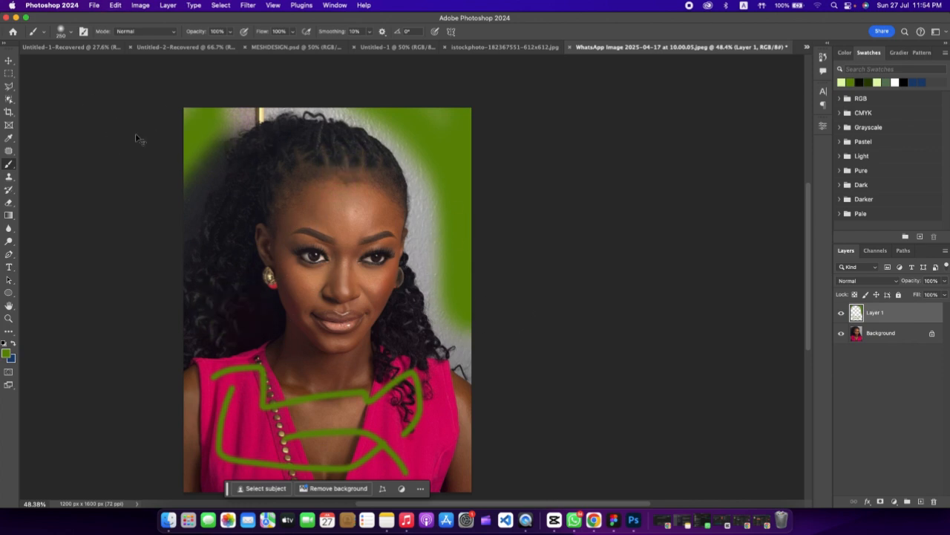
pyautogui.press('super+z')
pyautogui.press('super+z')
pyautogui.press('super+z')
pyautogui.press('super+z')
pyautogui.press('super+z')
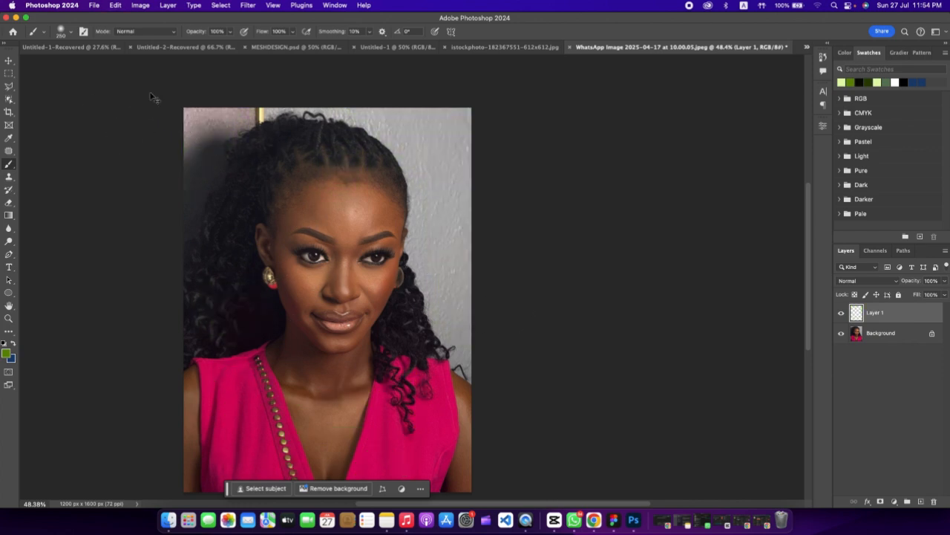
# Choose Kyle's Spatter Brushes - Pressure Control from the Special Effects Brushes and spatter green specks over the hair beside the forehead.
pyautogui.click(72, 32)
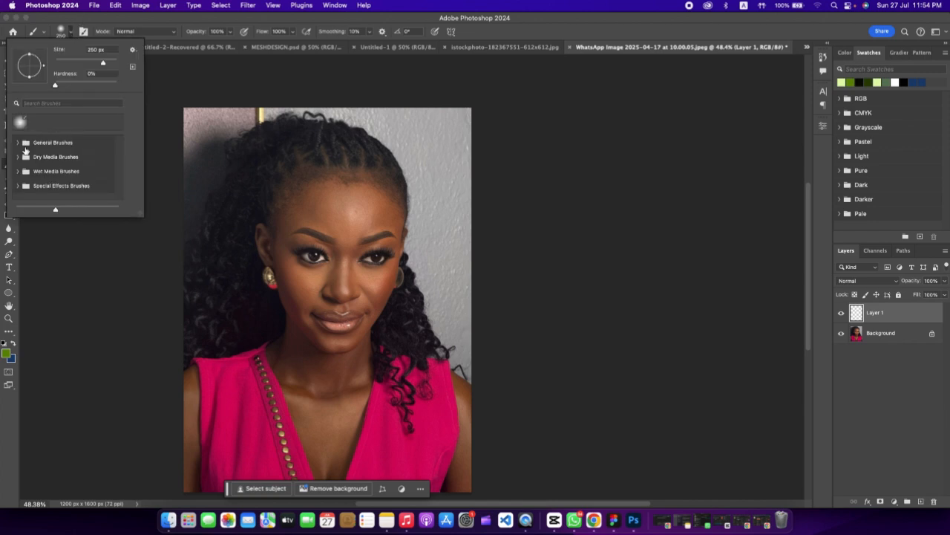
pyautogui.click(21, 157)
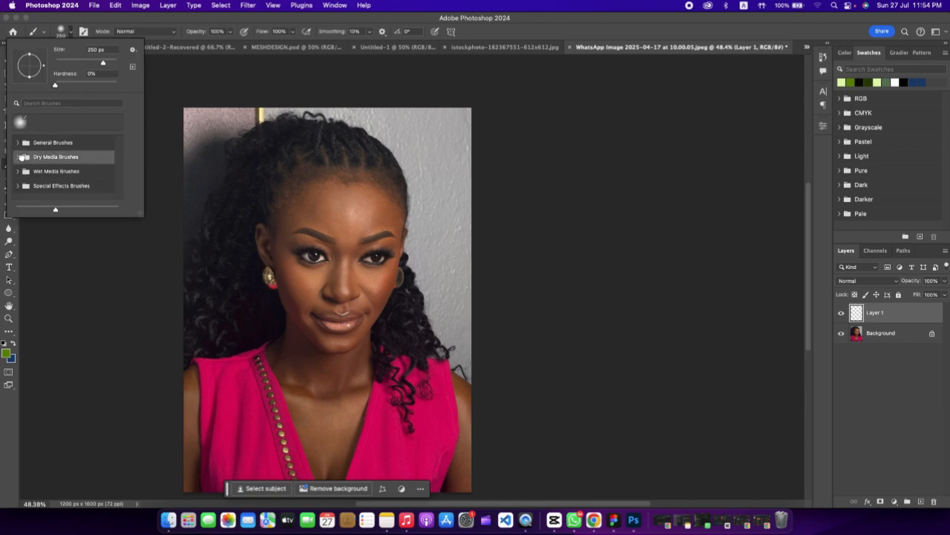
pyautogui.click(26, 160)
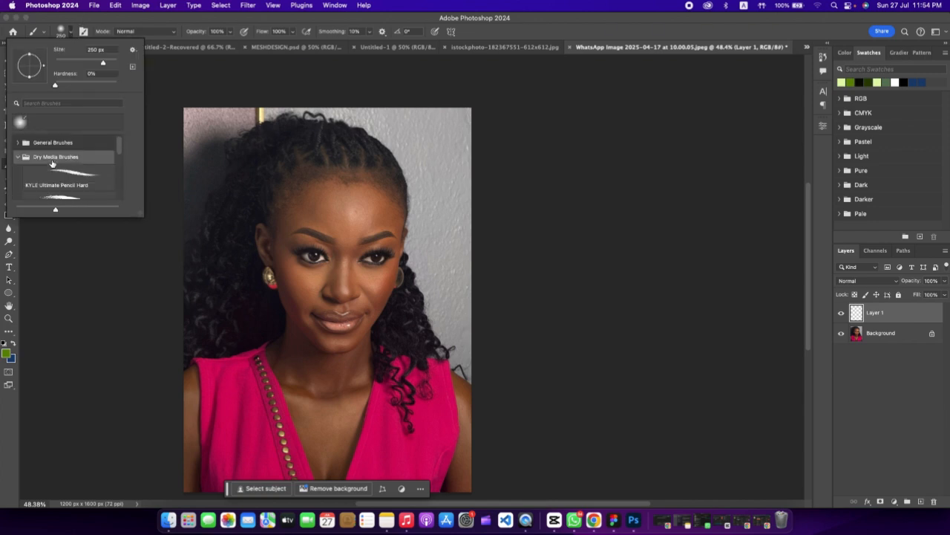
pyautogui.click(19, 157)
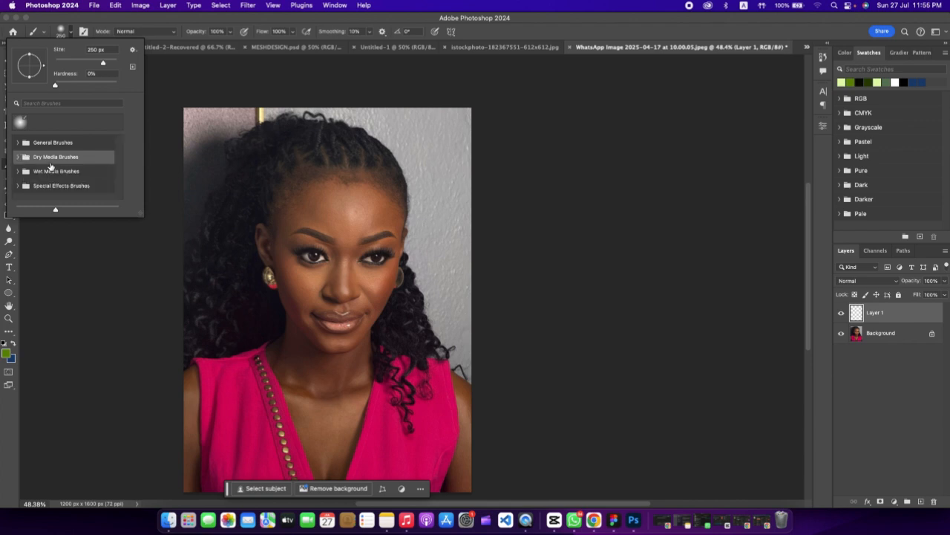
pyautogui.click(23, 187)
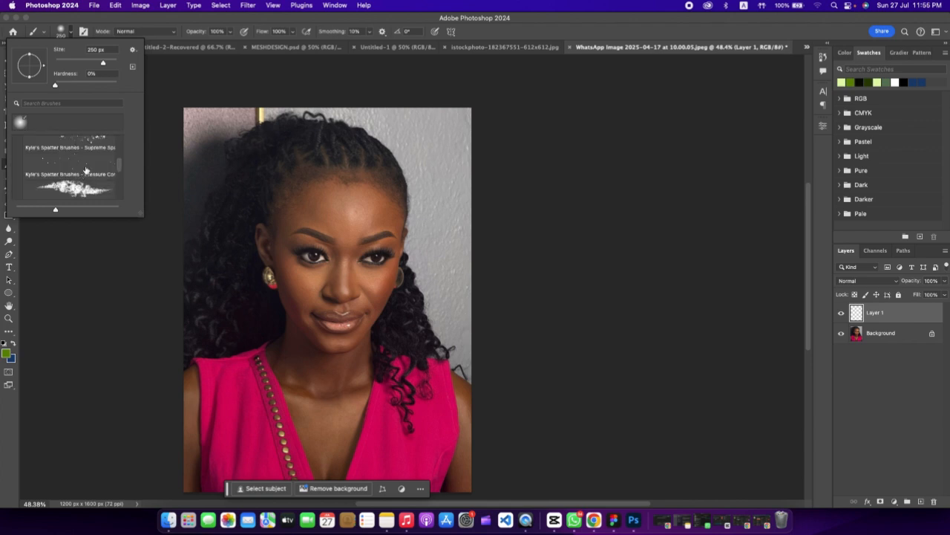
pyautogui.click(84, 165)
pyautogui.press('Return')
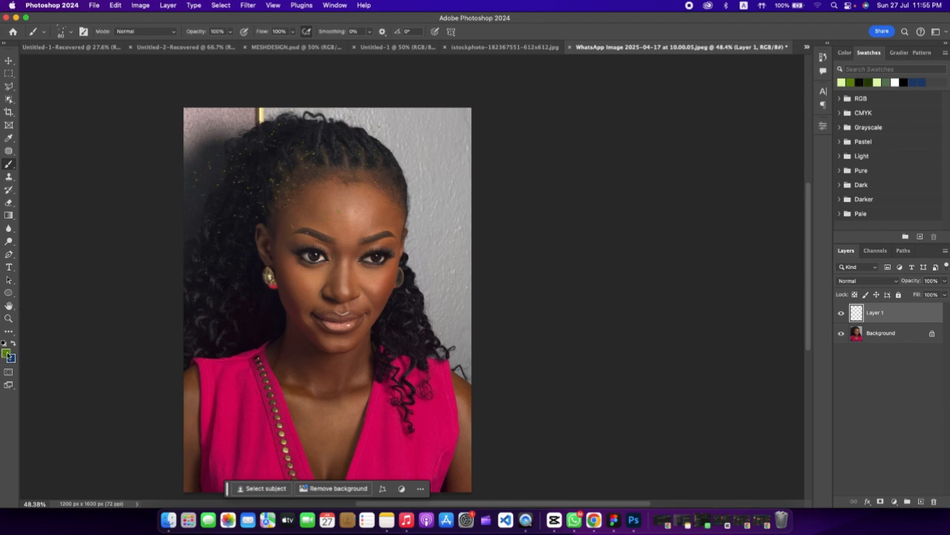
# Set the foreground color to magenta #e223c0 and spatter it over the forehead and upper hair.
pyautogui.click(8, 354)
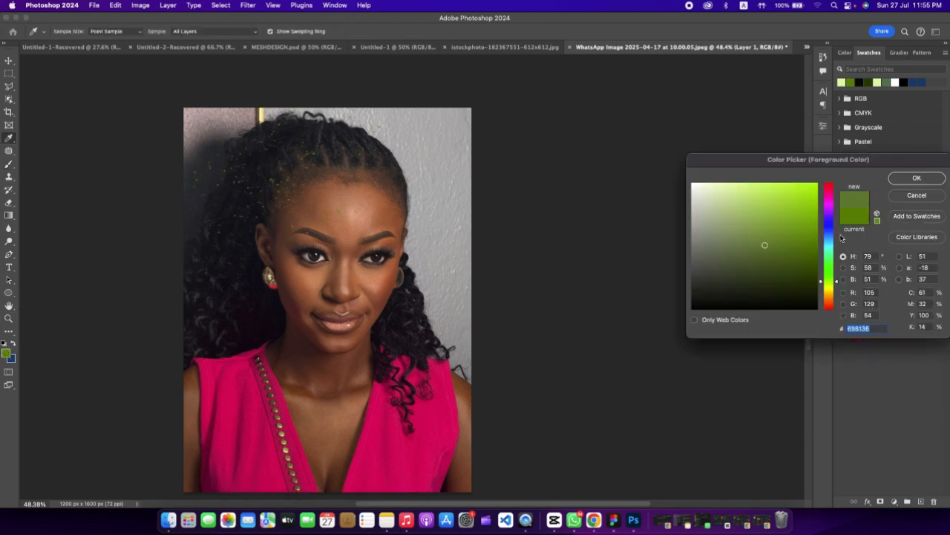
pyautogui.moveTo(841, 237); pyautogui.dragTo(834, 199)
pyautogui.click(801, 201)
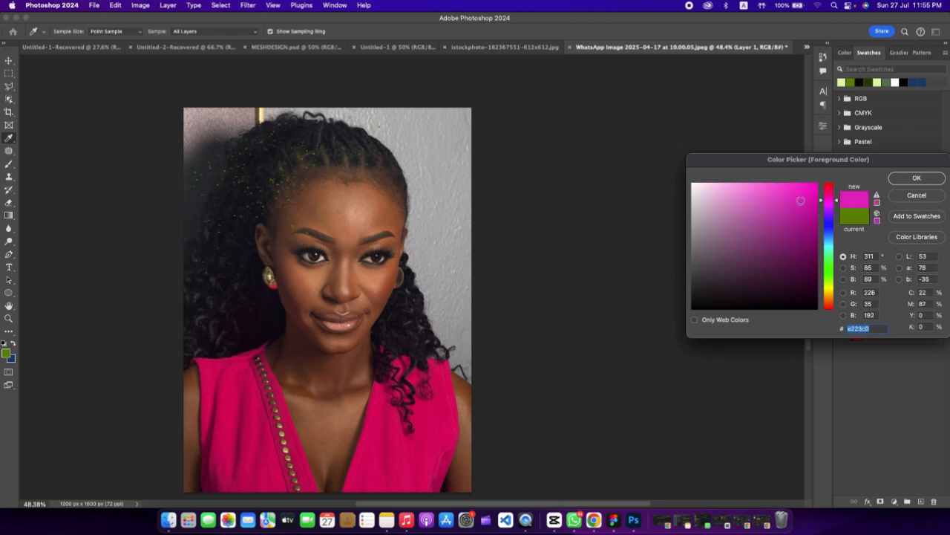
pyautogui.click(917, 178)
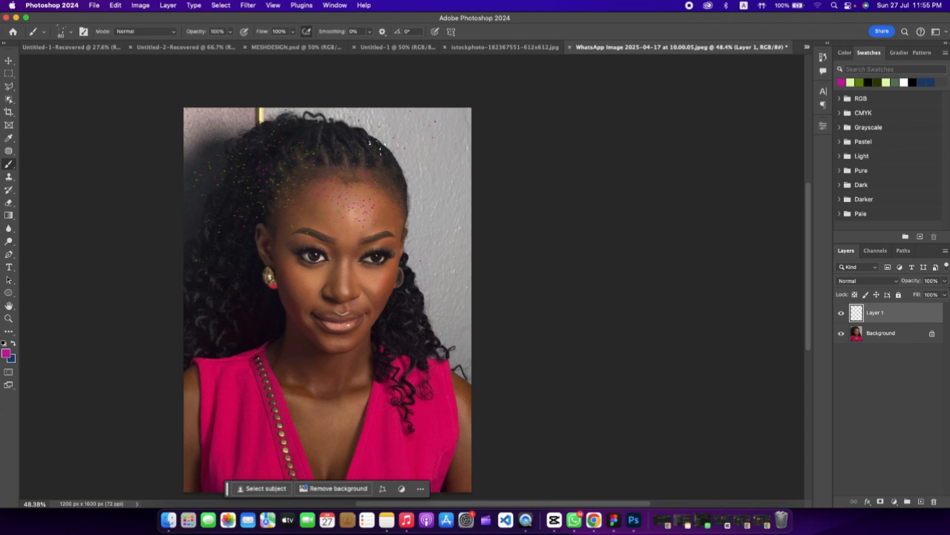
# Choose the Kyle's Screentones 35 brush and paint magenta over the forehead, eyes and cheek, with a dab on the wall.
pyautogui.click(64, 32)
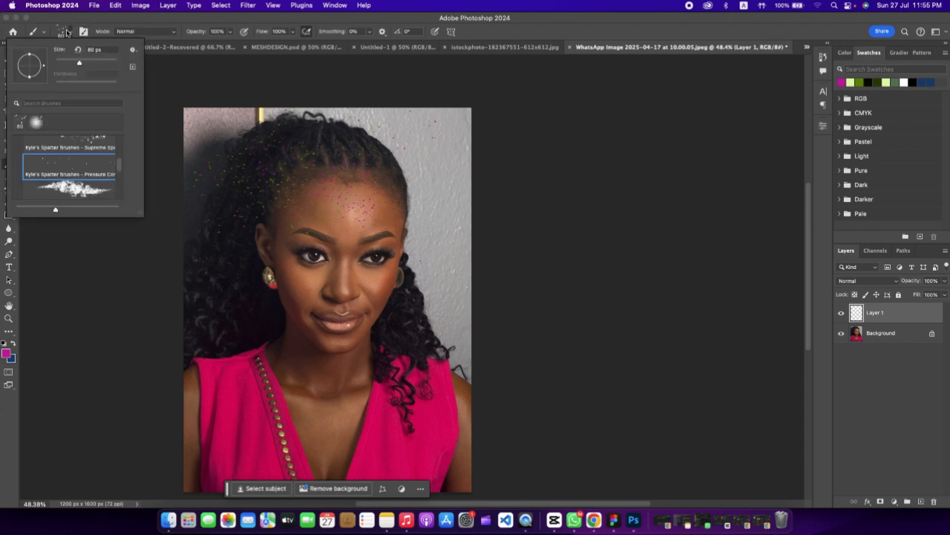
pyautogui.scroll(-5, 88, 159)
pyautogui.click(91, 158)
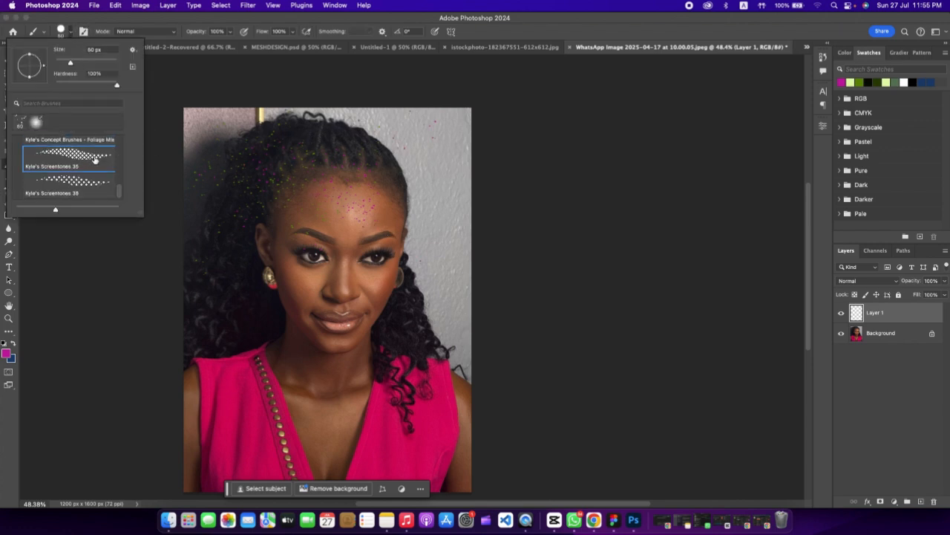
pyautogui.click(351, 157)
pyautogui.click(424, 190)
pyautogui.moveTo(403, 188)
pyautogui.mouseDown()
pyautogui.moveTo(379, 261)
pyautogui.moveTo(374, 239)
pyautogui.moveTo(398, 184)
pyautogui.moveTo(358, 200)
pyautogui.moveTo(352, 264)
pyautogui.moveTo(345, 253)
pyautogui.moveTo(369, 210)
pyautogui.moveTo(290, 205)
pyautogui.moveTo(314, 217)
pyautogui.moveTo(365, 190)
pyautogui.moveTo(317, 189)
pyautogui.moveTo(374, 179)
pyautogui.moveTo(325, 237)
pyautogui.mouseUp()
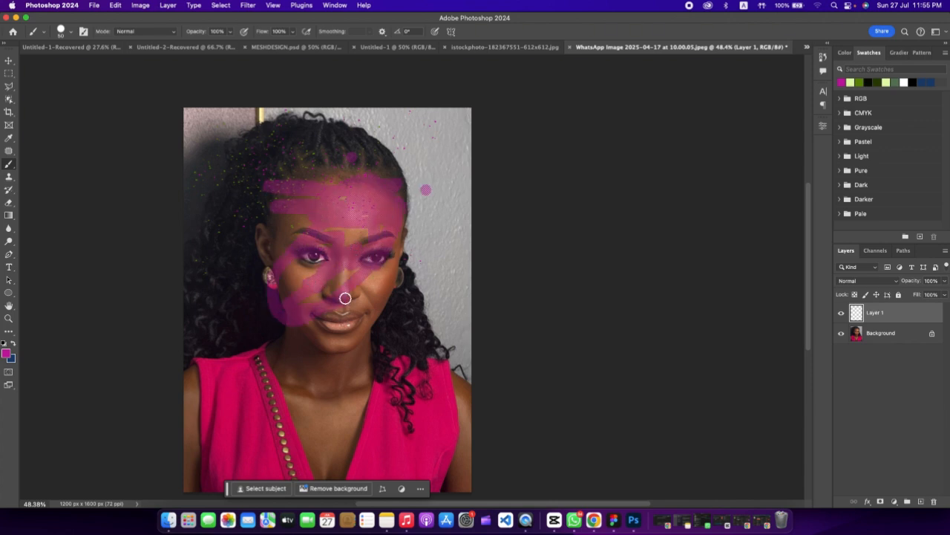
# Choose Kyle's Concept Brushes - All Purpose and smudge the magenta paint and specks across the face, hair and wall.
pyautogui.click(70, 30)
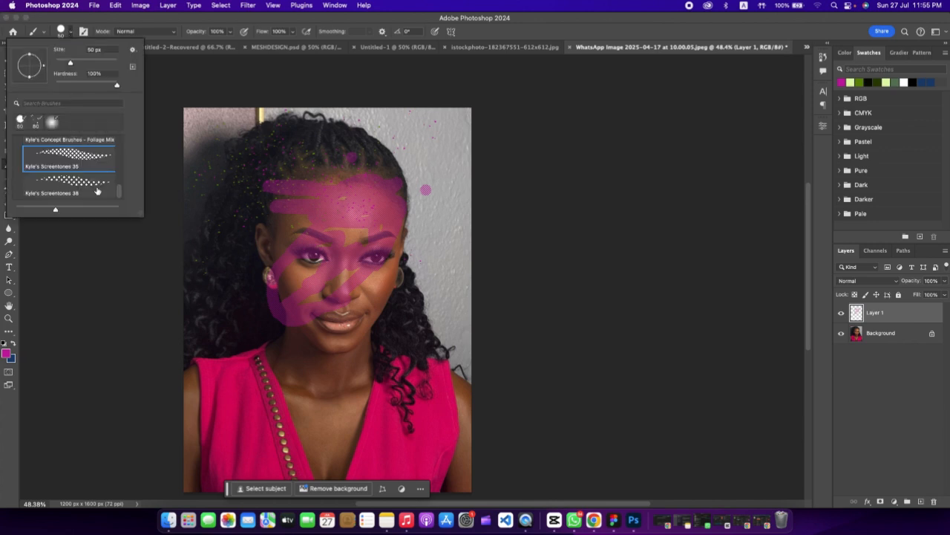
pyautogui.moveTo(122, 191); pyautogui.dragTo(124, 168)
pyautogui.click(81, 187)
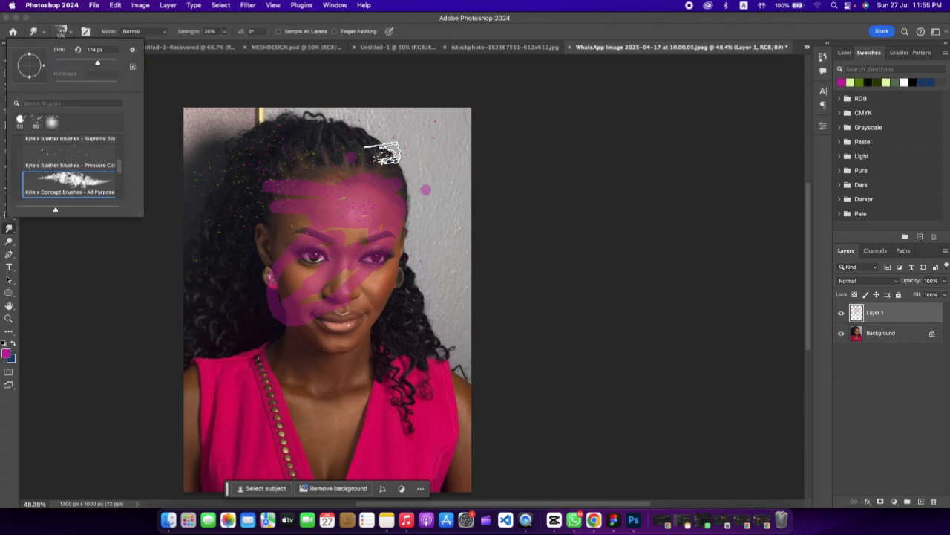
pyautogui.click(382, 154)
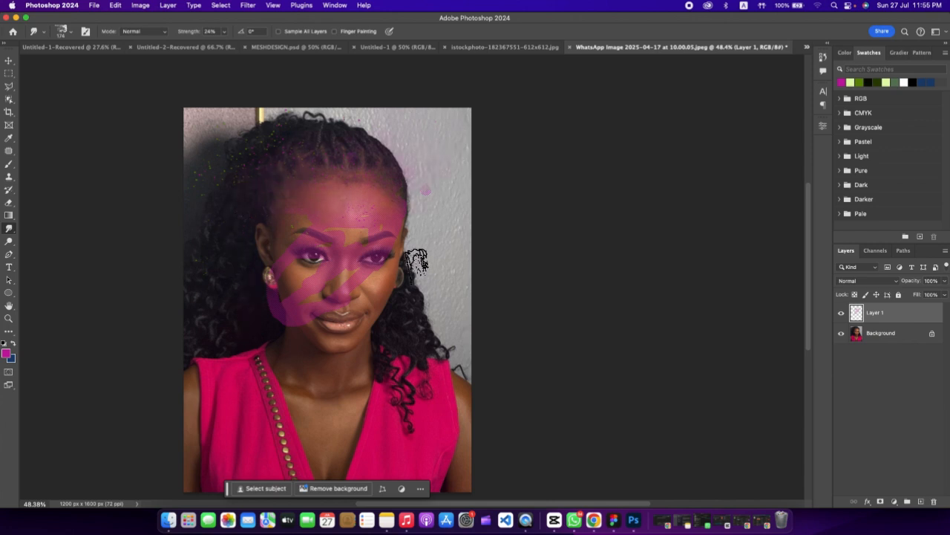
pyautogui.hotkey('ctrl', 'z')
pyautogui.hotkey('ctrl', 'z')
pyautogui.hotkey('ctrl', 'z')
pyautogui.hotkey('ctrl', 'z')
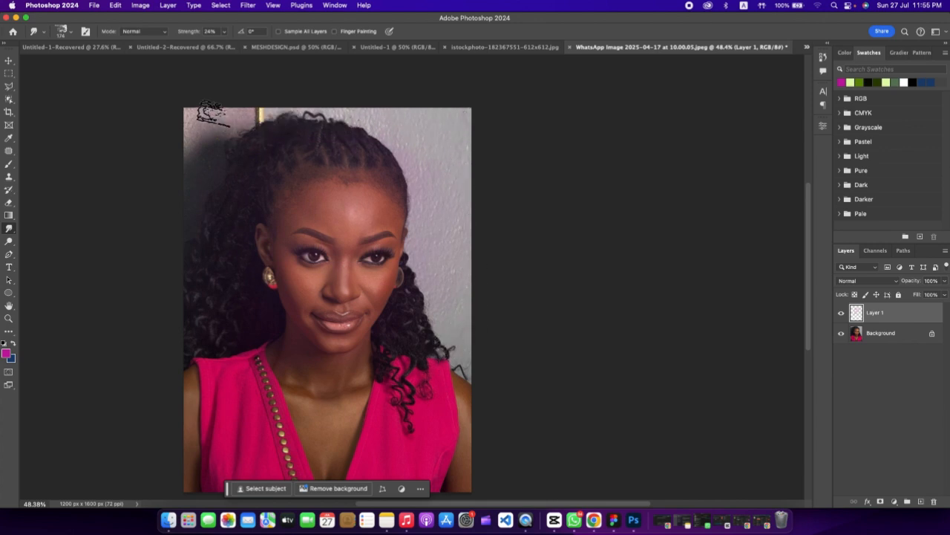
# Choose the Kyle's Inkbox - Classic Cartoonist brush from the Wet Media Brushes and place a small magenta dot on the wall.
pyautogui.click(72, 33)
pyautogui.scroll(5, 57, 144)
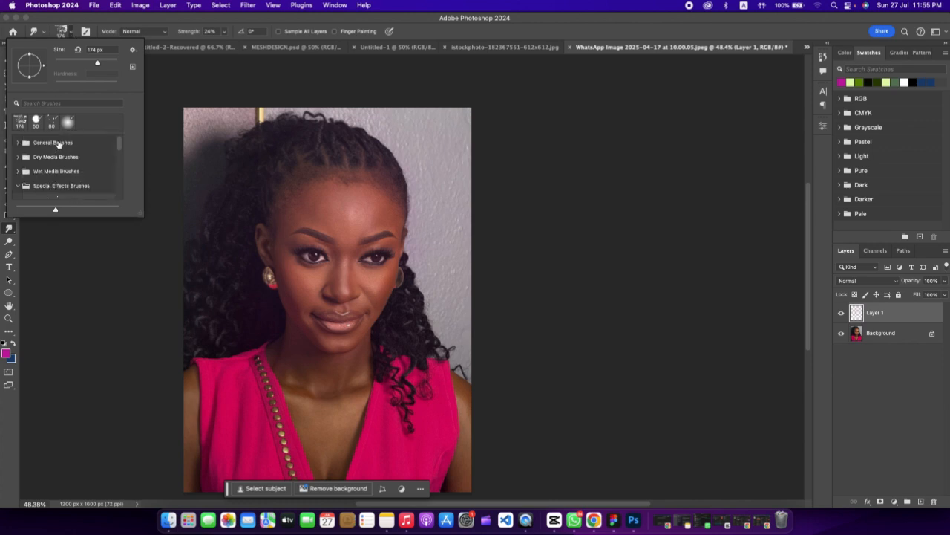
pyautogui.click(19, 185)
pyautogui.click(20, 172)
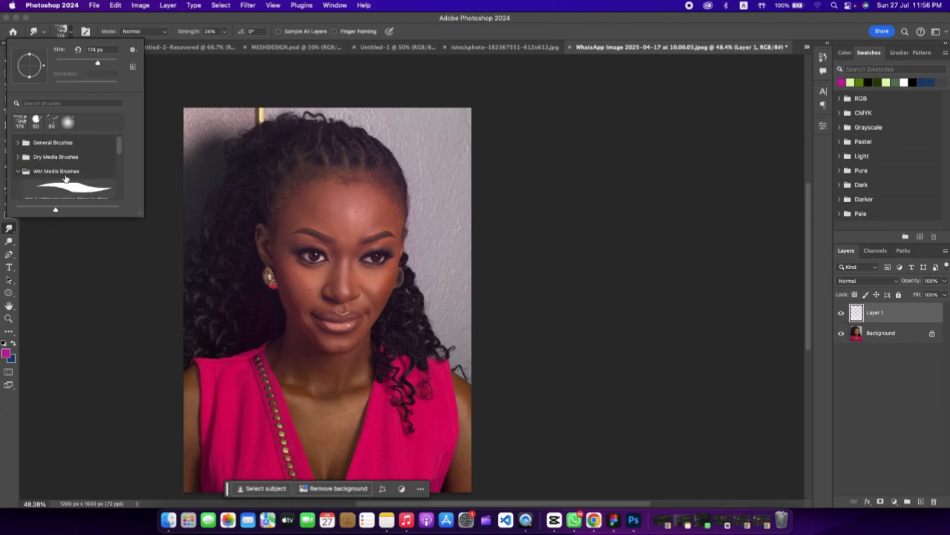
pyautogui.scroll(-2, 67, 179)
pyautogui.click(71, 182)
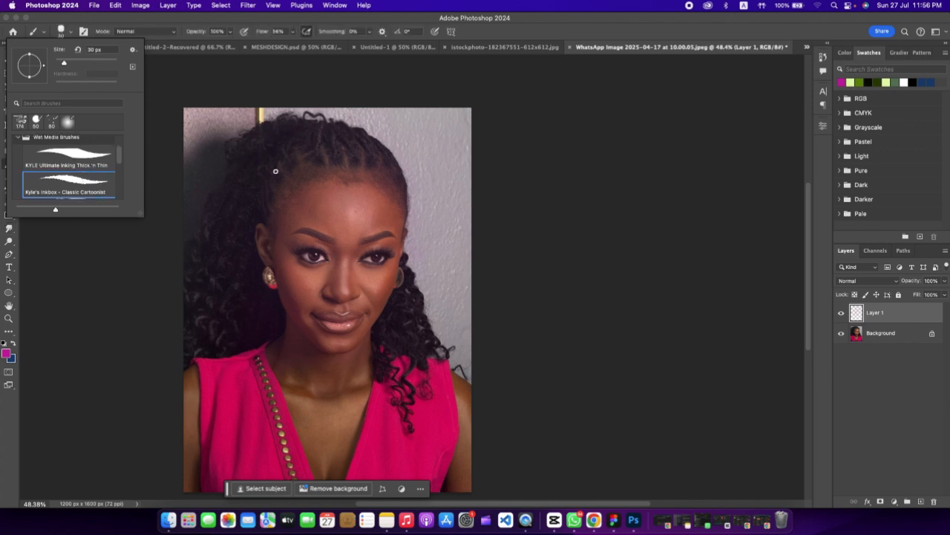
pyautogui.click(404, 131)
# Try the inking brush with freehand magenta loops beside the forehead and angular strokes around the neck and shoulders.
pyautogui.moveTo(424, 134)
pyautogui.mouseDown()
pyautogui.moveTo(417, 239)
pyautogui.moveTo(401, 238)
pyautogui.moveTo(424, 160)
pyautogui.moveTo(396, 131)
pyautogui.moveTo(325, 210)
pyautogui.moveTo(388, 211)
pyautogui.moveTo(392, 196)
pyautogui.moveTo(365, 253)
pyautogui.moveTo(367, 287)
pyautogui.moveTo(461, 274)
pyautogui.moveTo(457, 208)
pyautogui.moveTo(436, 207)
pyautogui.moveTo(420, 163)
pyautogui.moveTo(440, 142)
pyautogui.mouseUp()
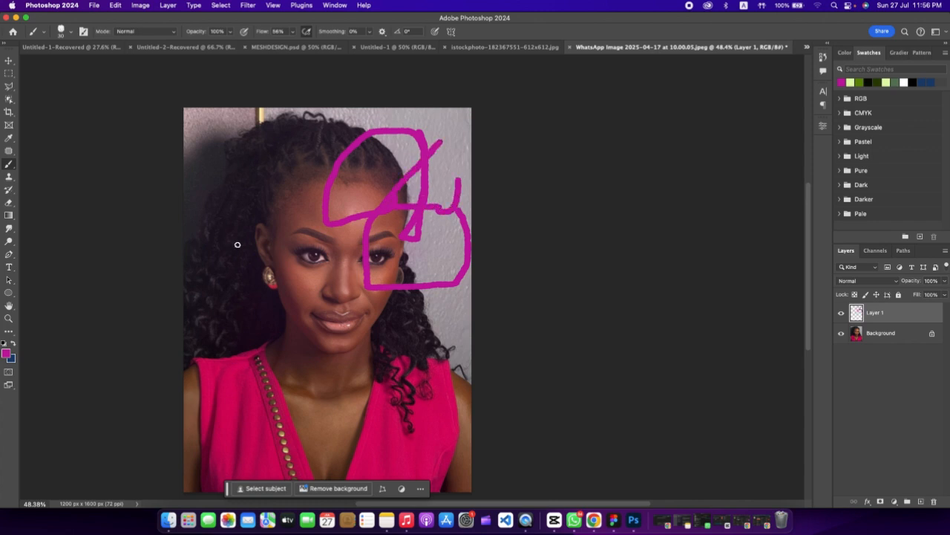
pyautogui.moveTo(226, 276)
pyautogui.mouseDown()
pyautogui.moveTo(228, 352)
pyautogui.moveTo(268, 354)
pyautogui.mouseUp()
pyautogui.moveTo(248, 321)
pyautogui.mouseDown()
pyautogui.moveTo(292, 369)
pyautogui.moveTo(292, 390)
pyautogui.mouseUp()
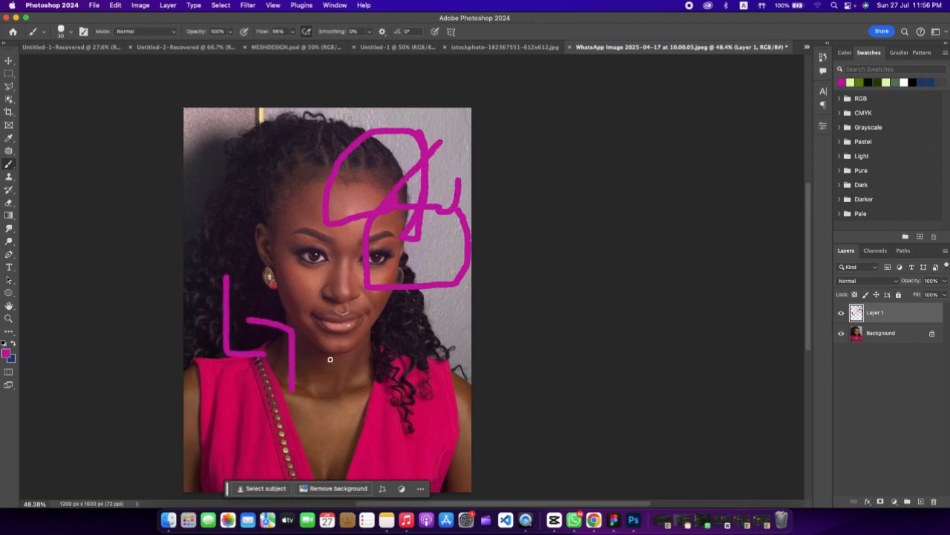
pyautogui.moveTo(328, 352)
pyautogui.mouseDown()
pyautogui.moveTo(353, 364)
pyautogui.moveTo(352, 374)
pyautogui.moveTo(434, 386)
pyautogui.mouseUp()
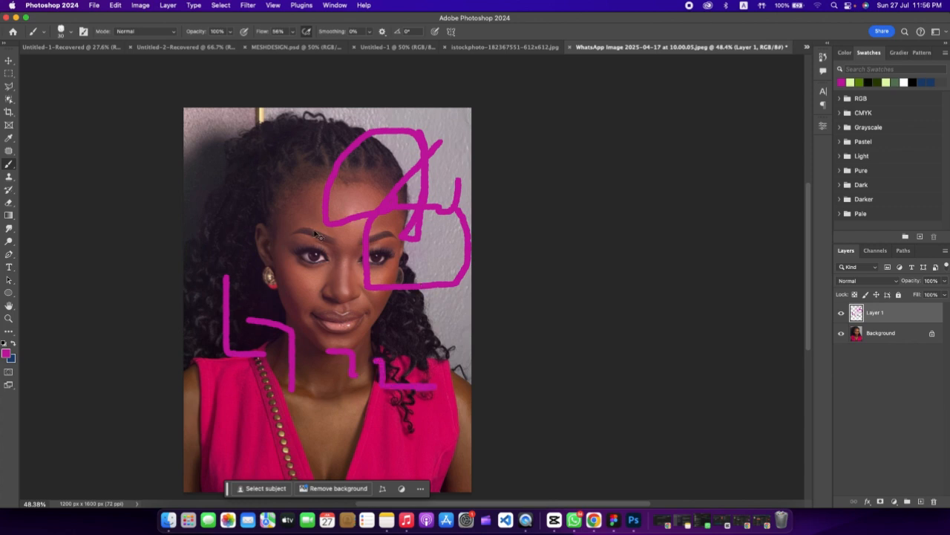
# Undo the inking brush loops and angular strokes, leaving only the small dot on the wall.
pyautogui.press('super+z')
pyautogui.press('super+z')
pyautogui.press('super+z')
pyautogui.press('super+z')
pyautogui.press('super+z')
pyautogui.press('super+z')
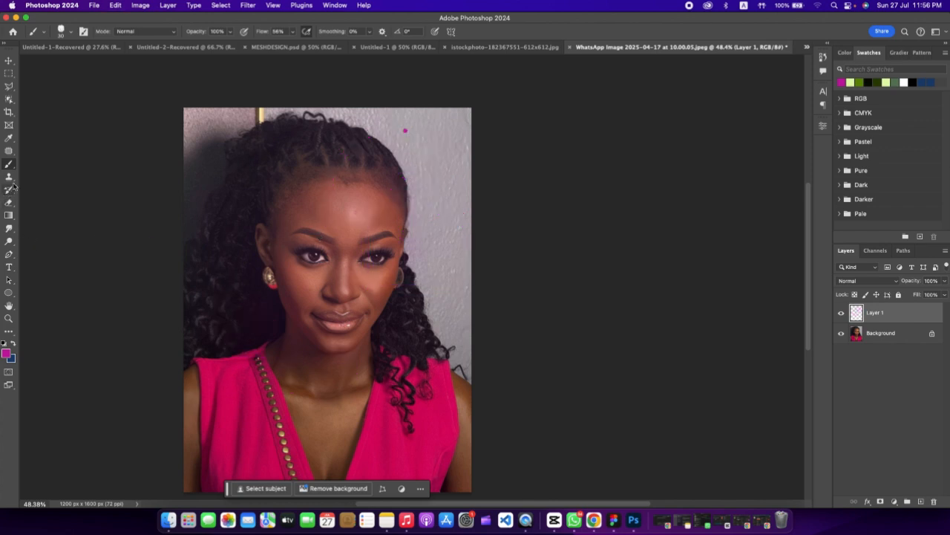
# Activate the Pencil tool and set its hardness to 100%.
pyautogui.rightClick(9, 168)
pyautogui.click(50, 172)
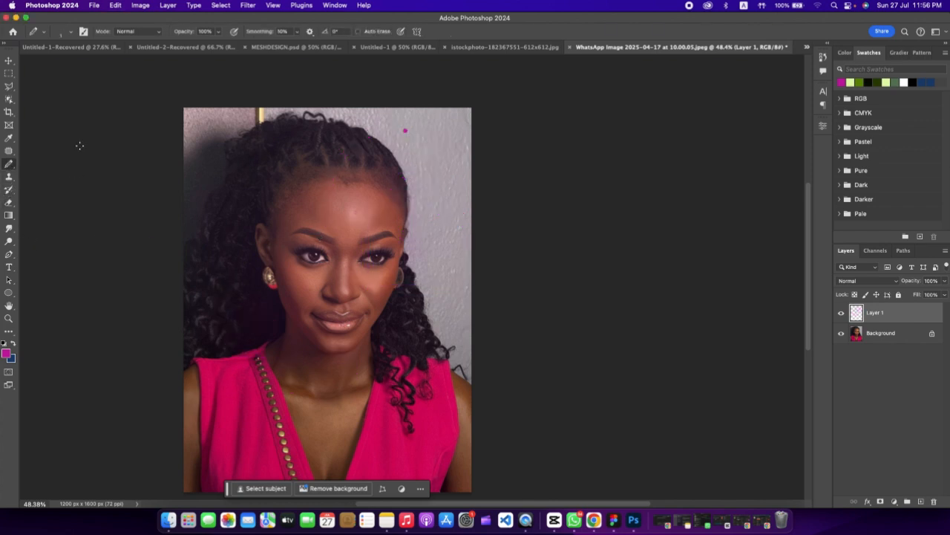
pyautogui.click(71, 32)
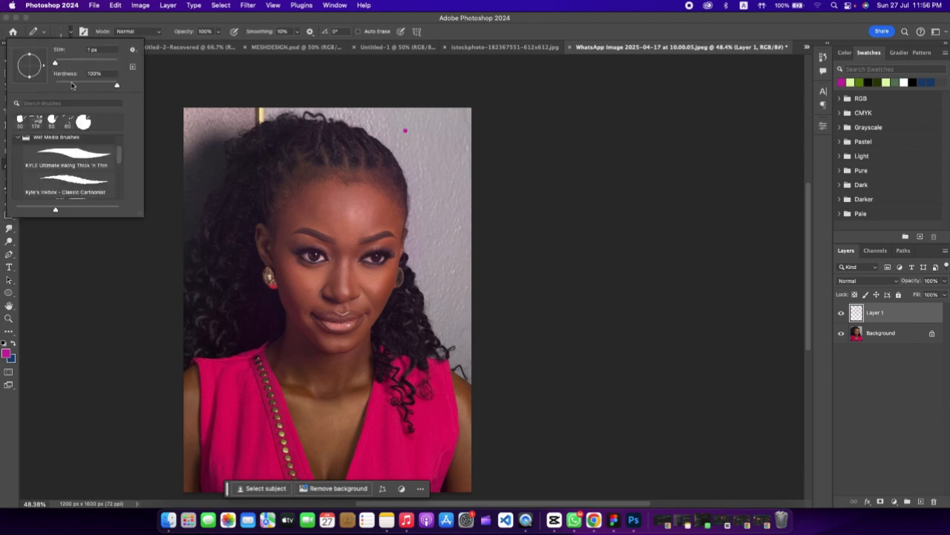
pyautogui.moveTo(116, 87); pyautogui.dragTo(176, 91)
pyautogui.moveTo(117, 87)
pyautogui.mouseDown()
pyautogui.moveTo(52, 87)
pyautogui.moveTo(124, 87)
pyautogui.mouseUp()
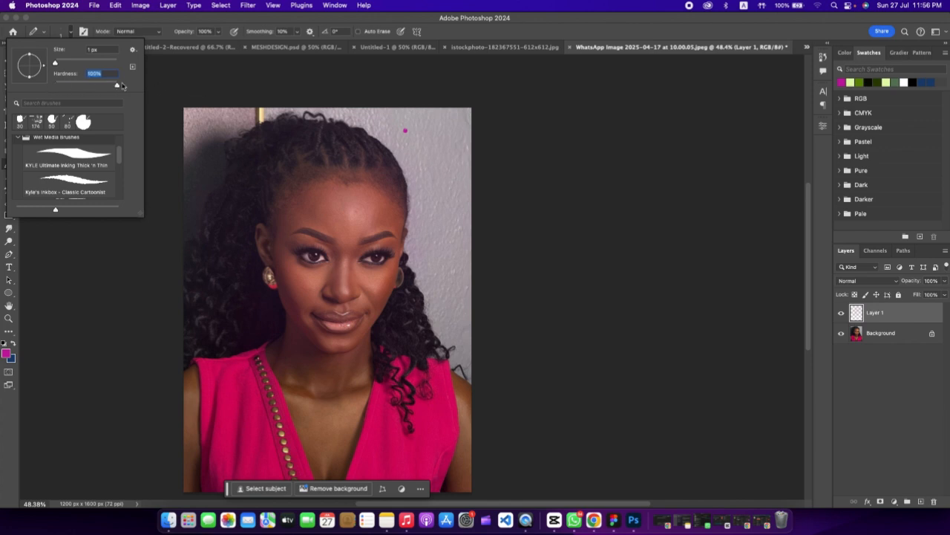
pyautogui.click(487, 38)
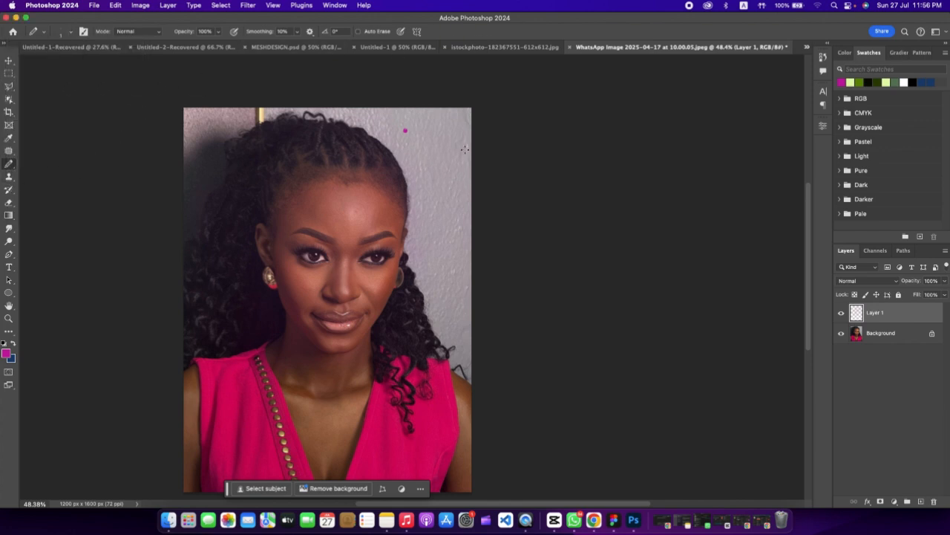
# Try a thin freehand pencil line on the wall beside the hair, then undo it.
pyautogui.moveTo(425, 145)
pyautogui.mouseDown()
pyautogui.moveTo(444, 189)
pyautogui.moveTo(419, 217)
pyautogui.mouseUp()
pyautogui.press('super+z')
pyautogui.press('super+z')
# Pass through the Clone Stamp and History Brush tools to the Eraser tool, and delete Layer 1.
pyautogui.click(11, 178)
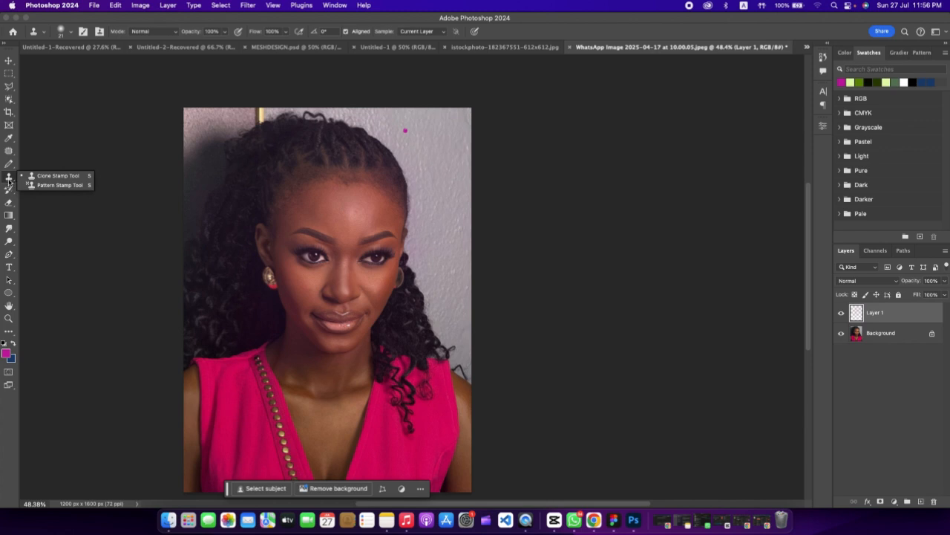
pyautogui.click(9, 190)
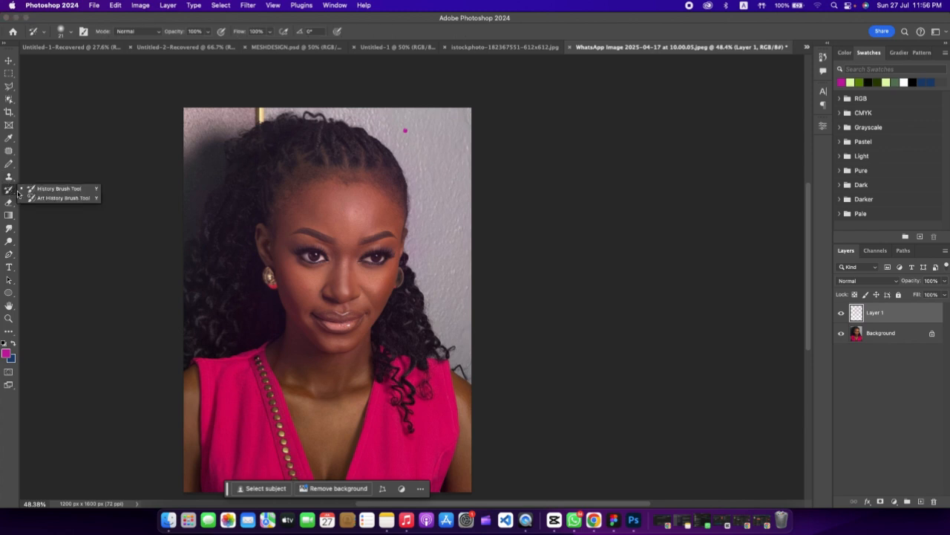
pyautogui.click(9, 203)
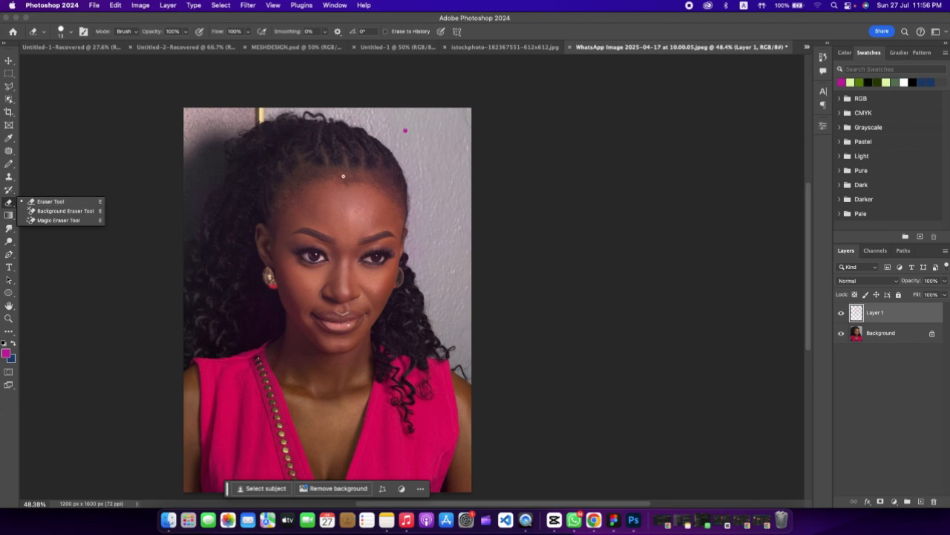
pyautogui.click(335, 207)
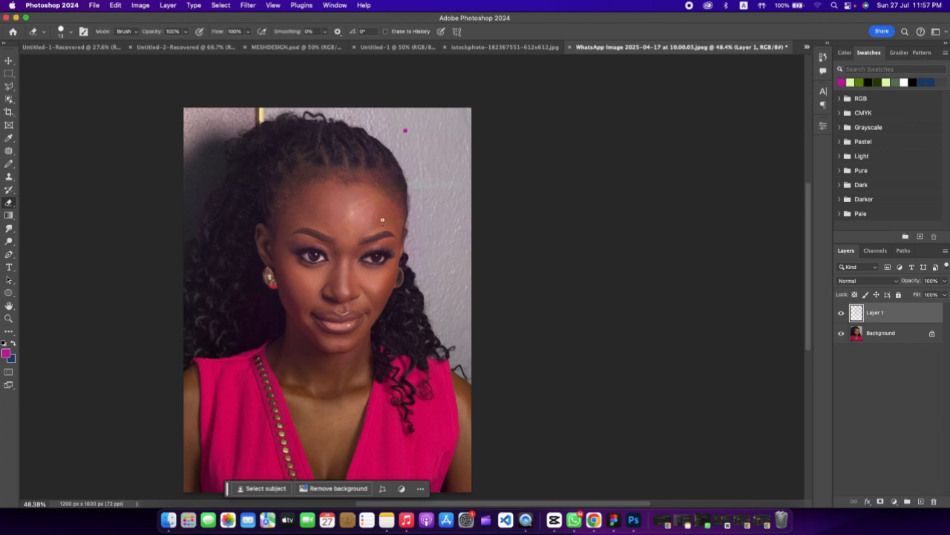
pyautogui.press('BackSpace')
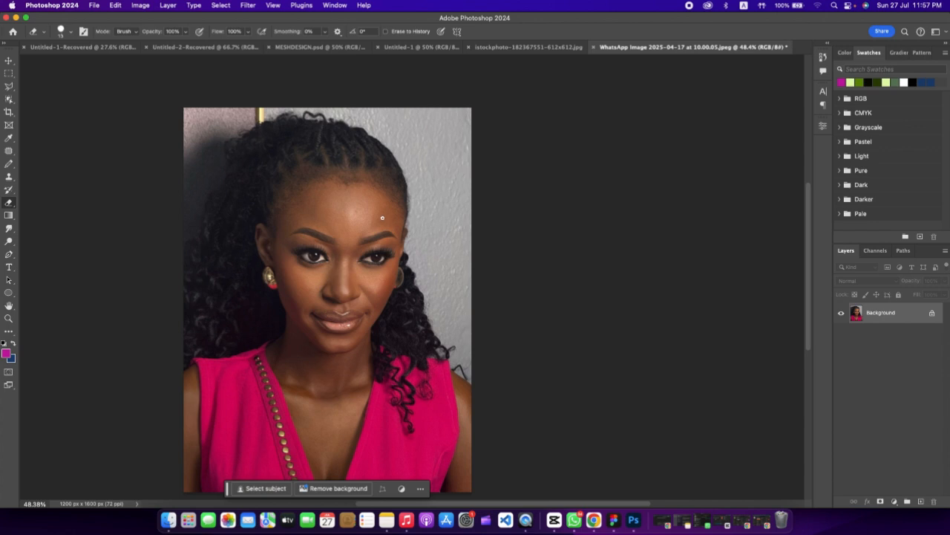
# Enlarge the Eraser tool's brush tip to 250 px.
pyautogui.press(']')
pyautogui.press(']')
pyautogui.press(']')
pyautogui.press(']')
pyautogui.press(']')
pyautogui.press(']')
pyautogui.press(']')
pyautogui.press(']')
pyautogui.press(']')
pyautogui.press(']')
# Try erasing the face and upper body to the blue background color with broad strokes, then undo them.
pyautogui.moveTo(377, 216); pyautogui.dragTo(152, 282)
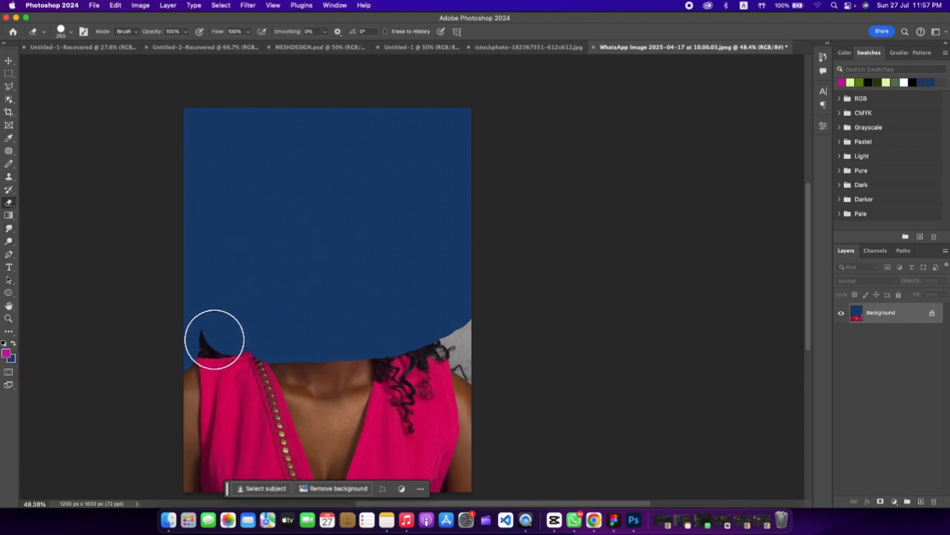
pyautogui.moveTo(216, 335)
pyautogui.mouseDown()
pyautogui.moveTo(414, 361)
pyautogui.moveTo(175, 356)
pyautogui.moveTo(289, 378)
pyautogui.moveTo(388, 361)
pyautogui.mouseUp()
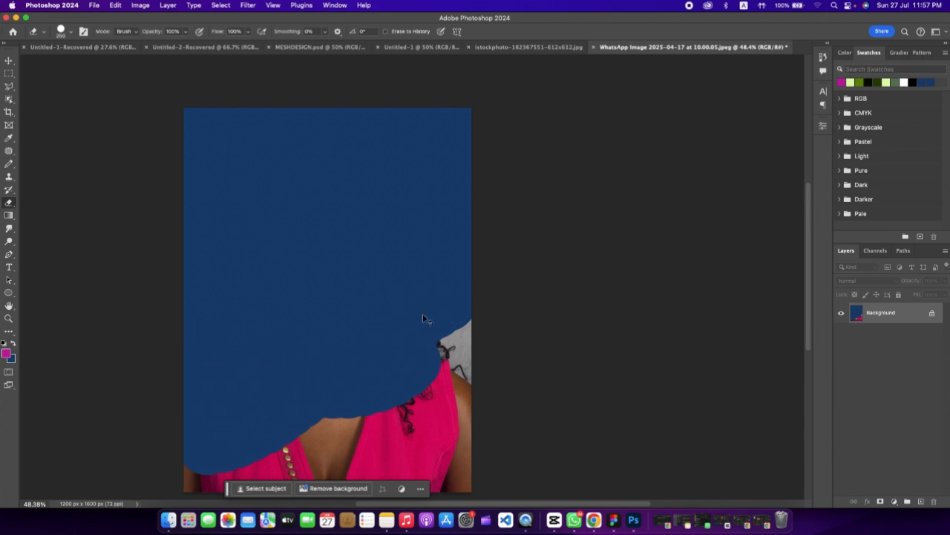
pyautogui.press('super+z')
pyautogui.press('super+z')
pyautogui.press('super+z')
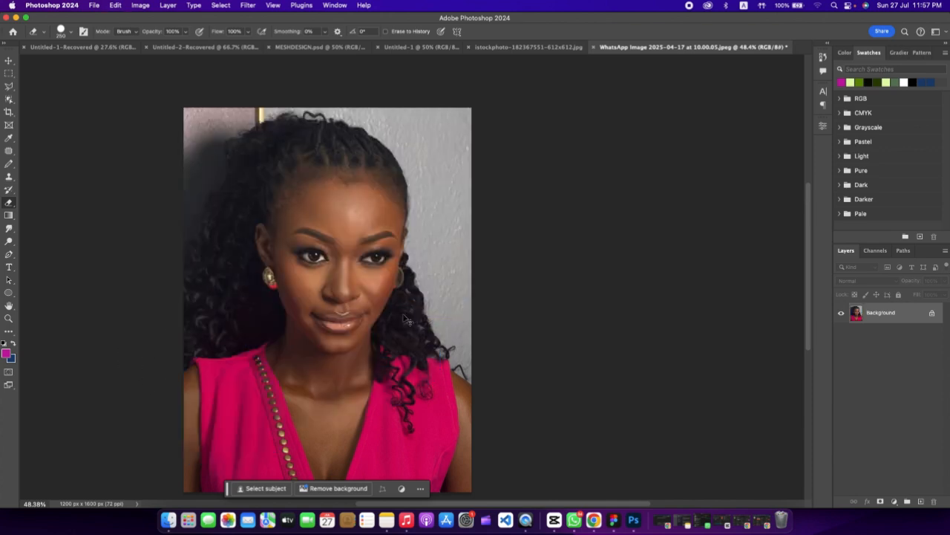
# Swap the foreground and background colors, try erasing across the eyes and hair in magenta, then undo the strokes.
pyautogui.click(13, 344)
pyautogui.moveTo(257, 259)
pyautogui.mouseDown()
pyautogui.moveTo(401, 216)
pyautogui.moveTo(217, 256)
pyautogui.moveTo(285, 261)
pyautogui.mouseUp()
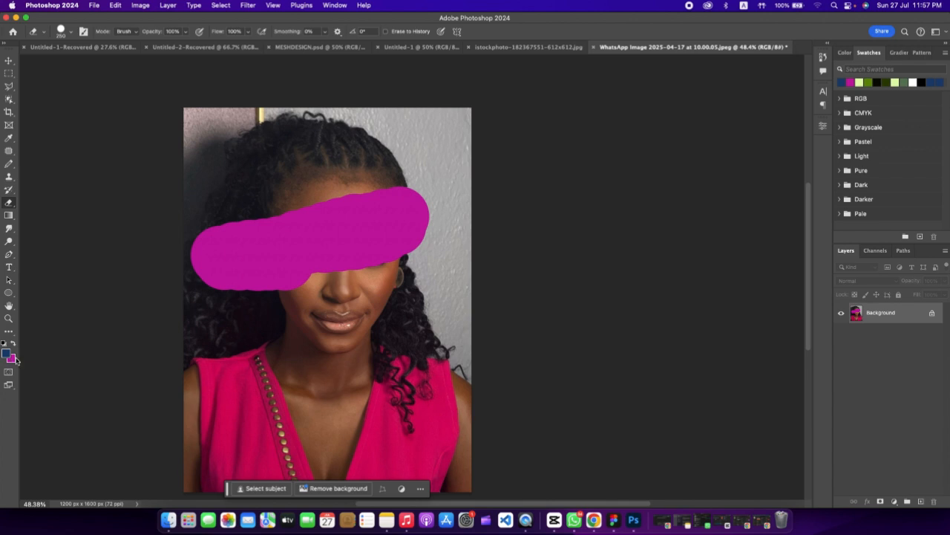
pyautogui.moveTo(278, 201); pyautogui.dragTo(283, 232)
pyautogui.moveTo(225, 148)
pyautogui.mouseDown()
pyautogui.moveTo(188, 136)
pyautogui.moveTo(319, 276)
pyautogui.moveTo(297, 155)
pyautogui.moveTo(316, 220)
pyautogui.mouseUp()
pyautogui.press('super+z')
pyautogui.press('super+z')
pyautogui.press('super+z')
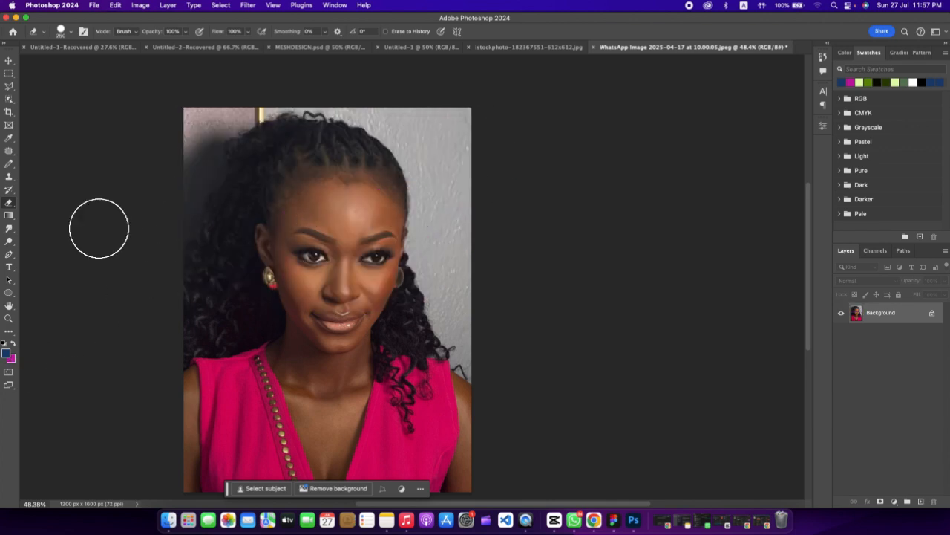
# Switch to the Background Eraser tool and scribble thin transparent lines across the hair and forehead.
pyautogui.rightClick(10, 202)
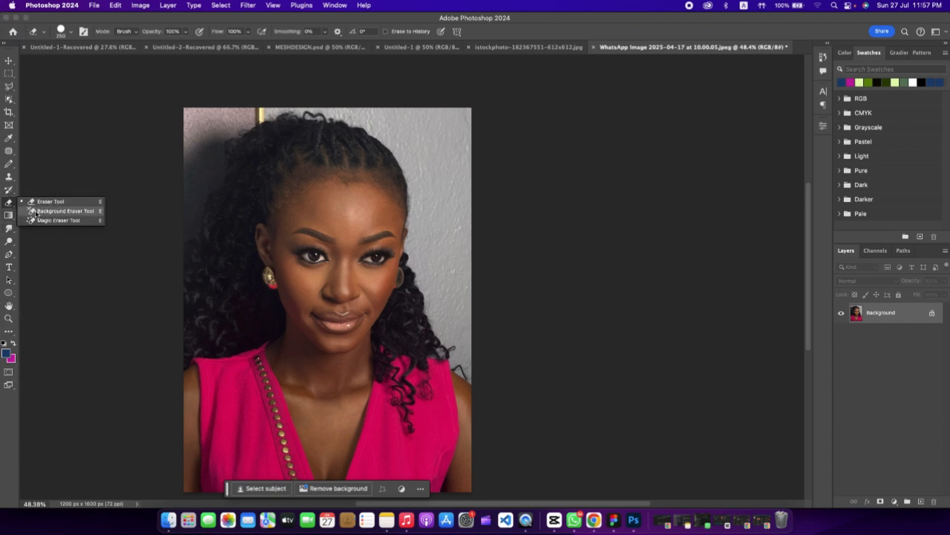
pyautogui.click(82, 213)
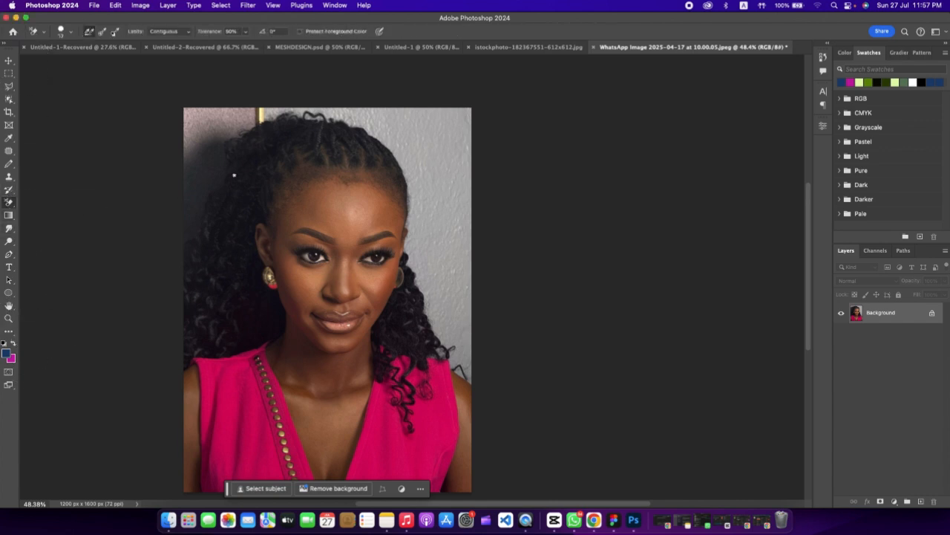
pyautogui.moveTo(236, 164)
pyautogui.mouseDown()
pyautogui.moveTo(349, 119)
pyautogui.moveTo(197, 154)
pyautogui.moveTo(443, 137)
pyautogui.moveTo(252, 222)
pyautogui.moveTo(186, 193)
pyautogui.moveTo(186, 167)
pyautogui.moveTo(371, 128)
pyautogui.moveTo(284, 167)
pyautogui.moveTo(216, 141)
pyautogui.mouseUp()
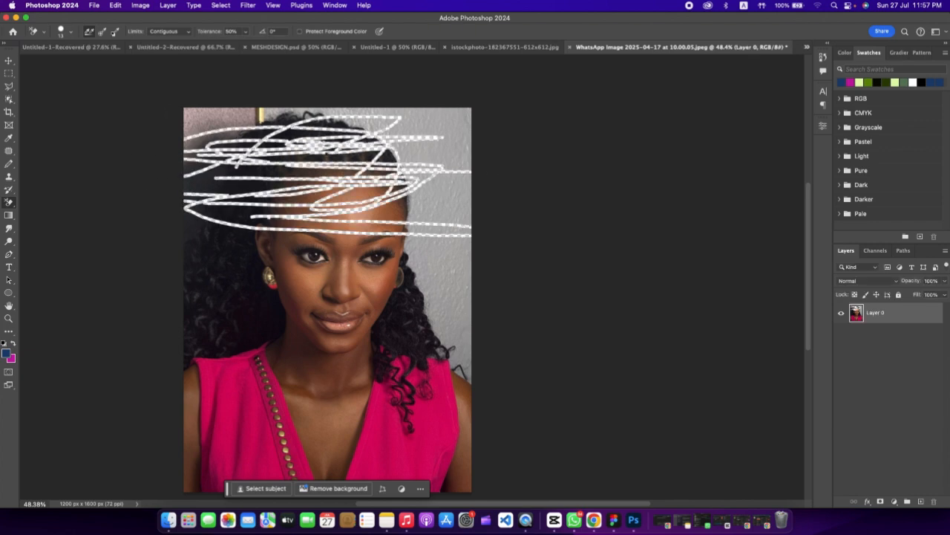
# Enlarge the Background Eraser to 500 px and erase broad areas of the hair and the wall beside it.
pyautogui.press(']')
pyautogui.press(']')
pyautogui.press(']')
pyautogui.press(']')
pyautogui.press(']')
pyautogui.press(']')
pyautogui.press(']')
pyautogui.press(']')
pyautogui.press(']')
pyautogui.press(']')
pyautogui.moveTo(403, 142)
pyautogui.mouseDown()
pyautogui.moveTo(467, 156)
pyautogui.moveTo(216, 148)
pyautogui.moveTo(412, 156)
pyautogui.mouseUp()
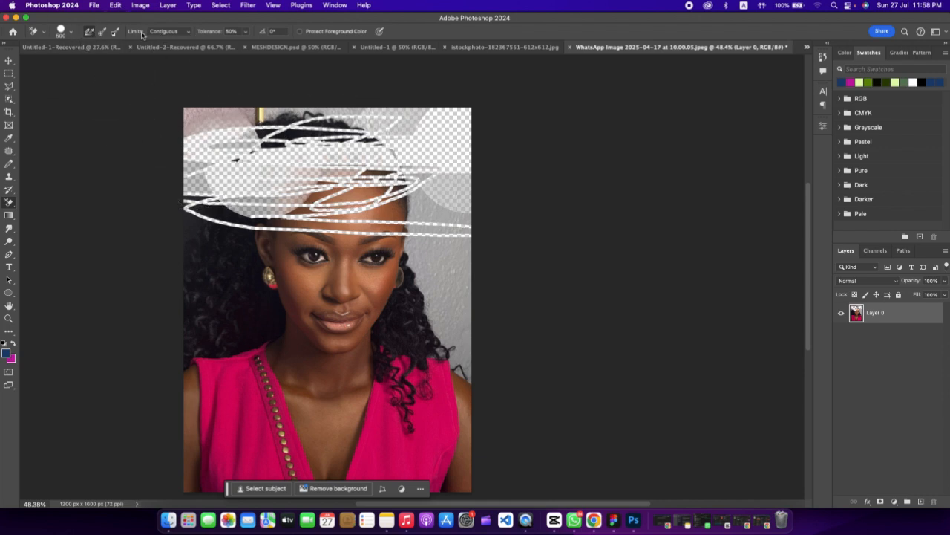
# Lower the Background Eraser's brush hardness to give it a soft edge.
pyautogui.click(72, 33)
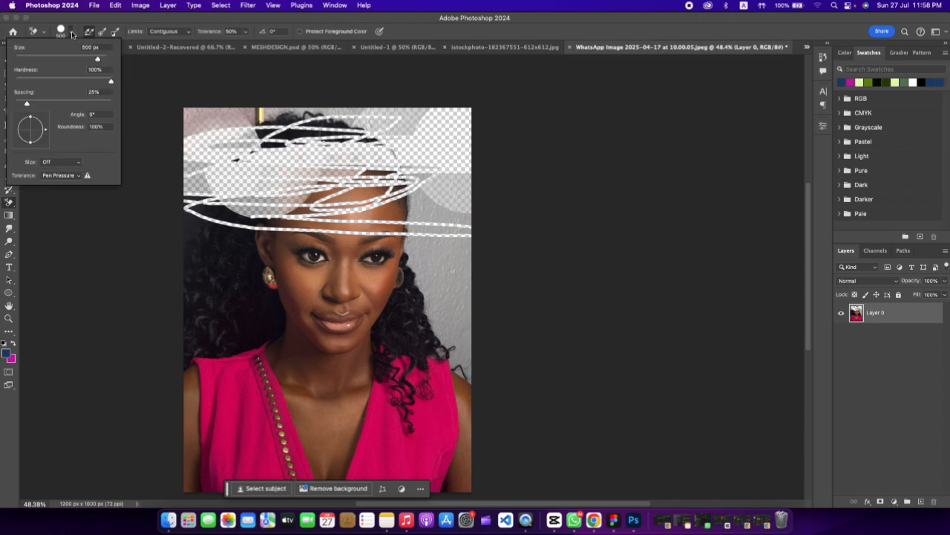
pyautogui.press('Tab')
pyautogui.write('0')
pyautogui.press('Return')
pyautogui.write('86')
pyautogui.press('Return')
pyautogui.moveTo(34, 82)
pyautogui.mouseDown()
pyautogui.moveTo(47, 82)
pyautogui.moveTo(19, 81)
pyautogui.mouseUp()
pyautogui.click(568, 85)
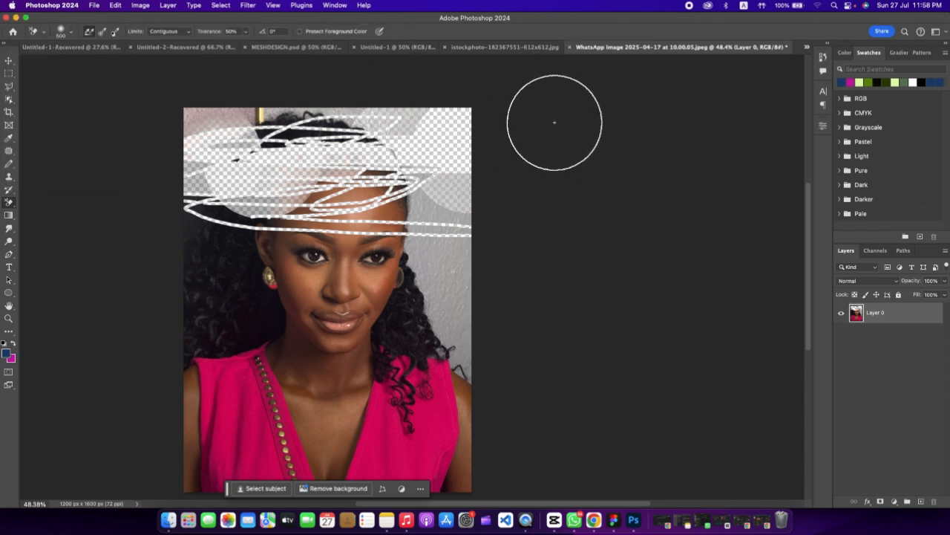
# Switch to the Untitled-2-Recovered document, release the meerkat photo's clipping mask and reposition the photo over the green rectangle.
pyautogui.press('v')
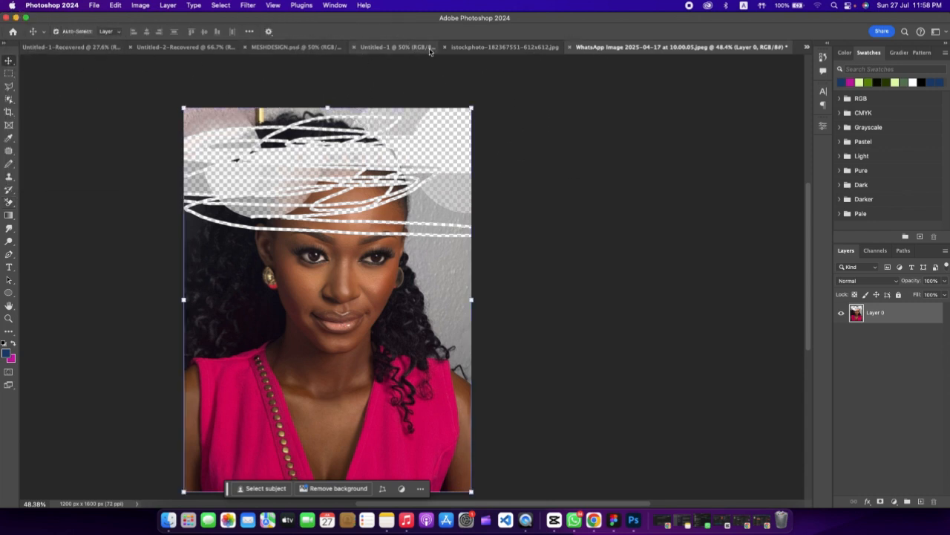
pyautogui.click(185, 47)
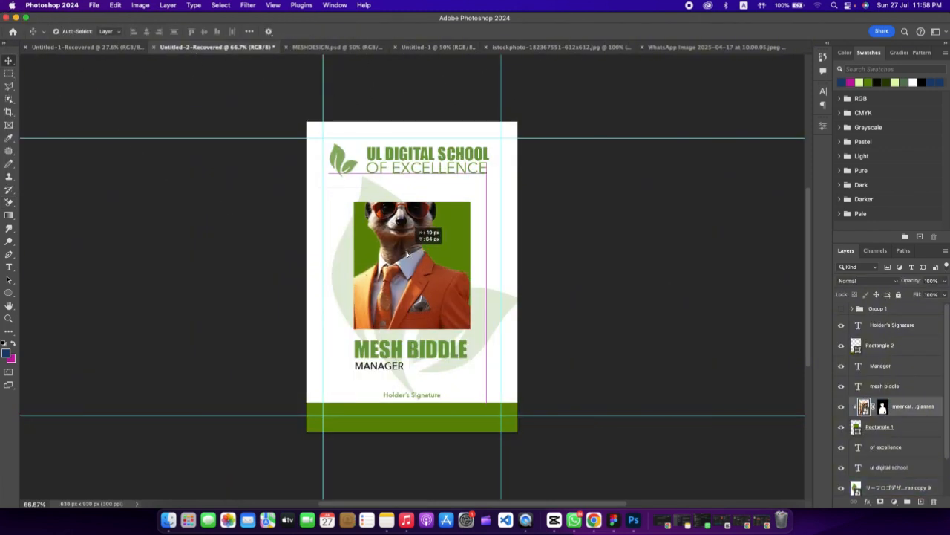
pyautogui.click(407, 252)
pyautogui.rightClick(903, 406)
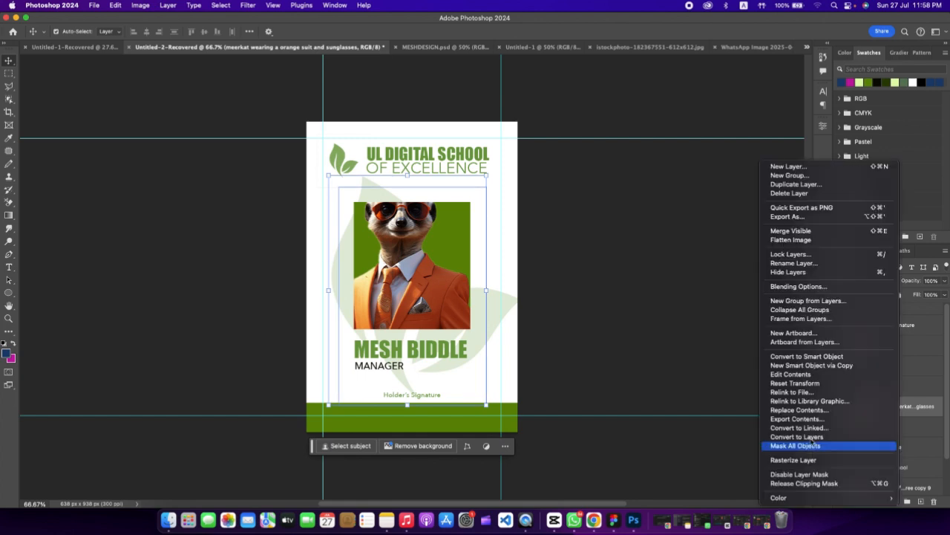
pyautogui.click(825, 483)
pyautogui.moveTo(412, 293); pyautogui.dragTo(416, 278)
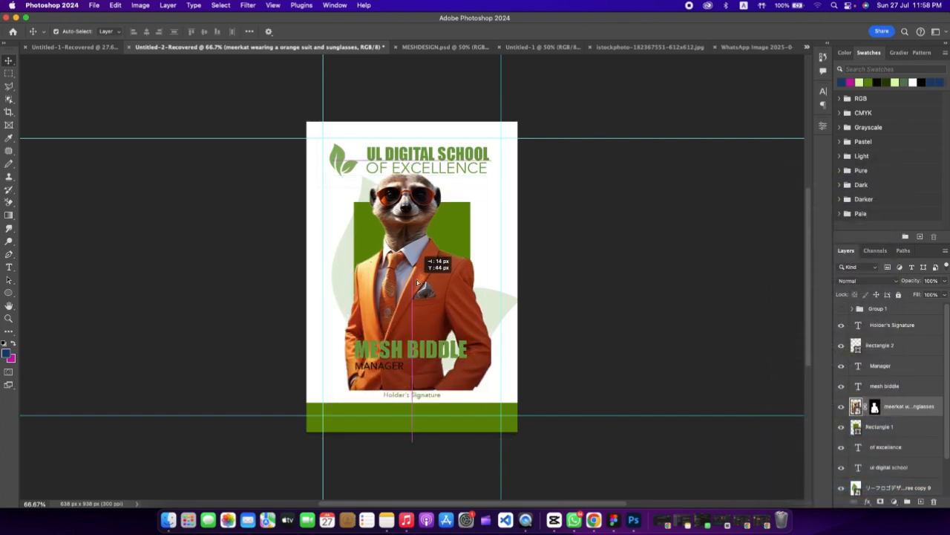
# Rasterize the meerkat layer and erase the lower part of its orange suit with the Eraser tool.
pyautogui.click(9, 202)
pyautogui.click(45, 201)
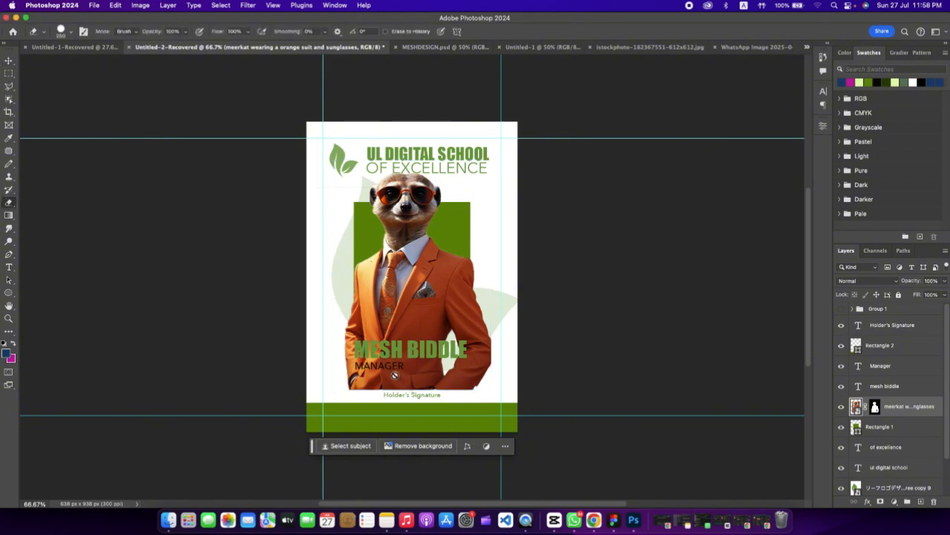
pyautogui.rightClick(904, 406)
pyautogui.click(808, 460)
pyautogui.moveTo(403, 393)
pyautogui.mouseDown()
pyautogui.moveTo(499, 391)
pyautogui.moveTo(278, 386)
pyautogui.moveTo(477, 385)
pyautogui.moveTo(302, 377)
pyautogui.moveTo(488, 377)
pyautogui.moveTo(335, 369)
pyautogui.moveTo(340, 350)
pyautogui.moveTo(464, 346)
pyautogui.moveTo(300, 341)
pyautogui.moveTo(478, 338)
pyautogui.mouseUp()
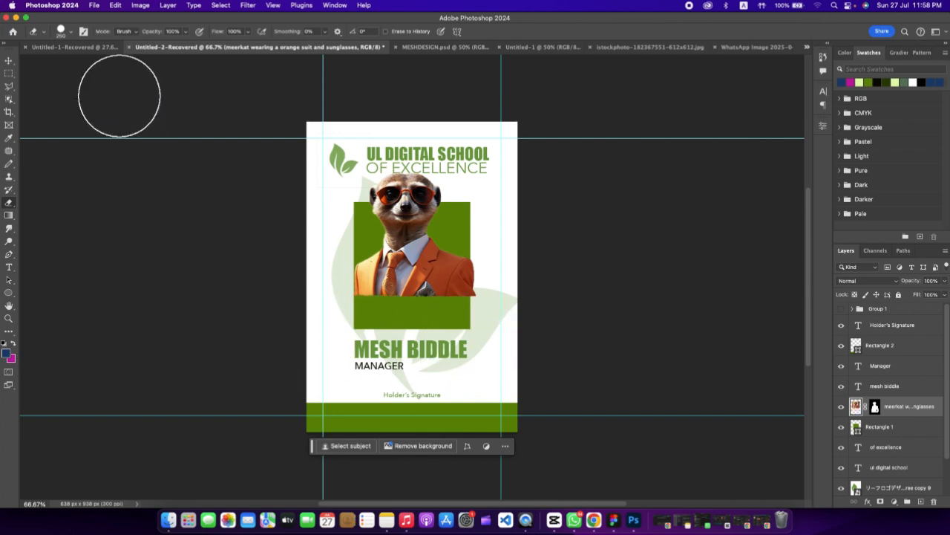
# Lower the Eraser's hardness and softly fade the lower edge of the meerkat's suit into the green rectangle.
pyautogui.click(70, 33)
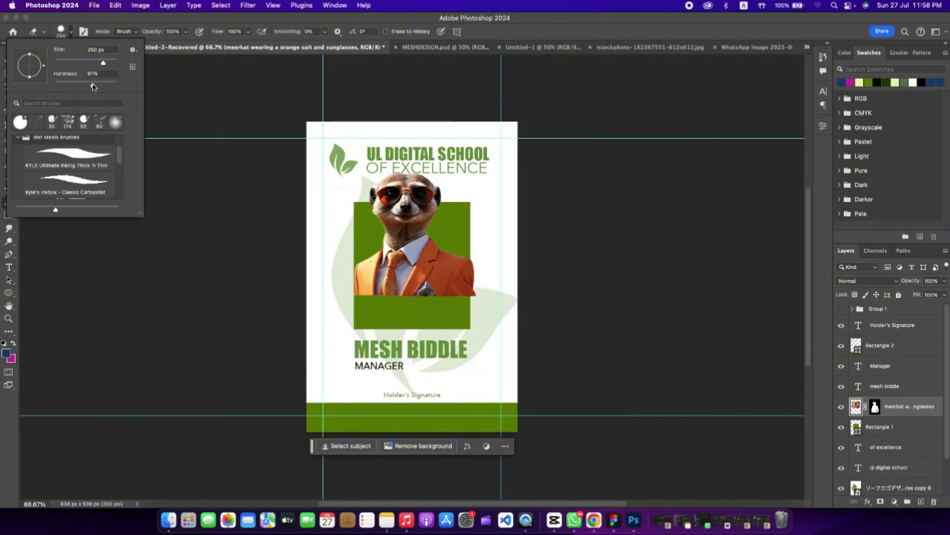
pyautogui.moveTo(93, 87); pyautogui.dragTo(52, 87)
pyautogui.click(572, 63)
pyautogui.moveTo(484, 297)
pyautogui.mouseDown()
pyautogui.moveTo(331, 309)
pyautogui.moveTo(510, 319)
pyautogui.moveTo(271, 308)
pyautogui.moveTo(578, 315)
pyautogui.moveTo(516, 292)
pyautogui.moveTo(500, 265)
pyautogui.mouseUp()
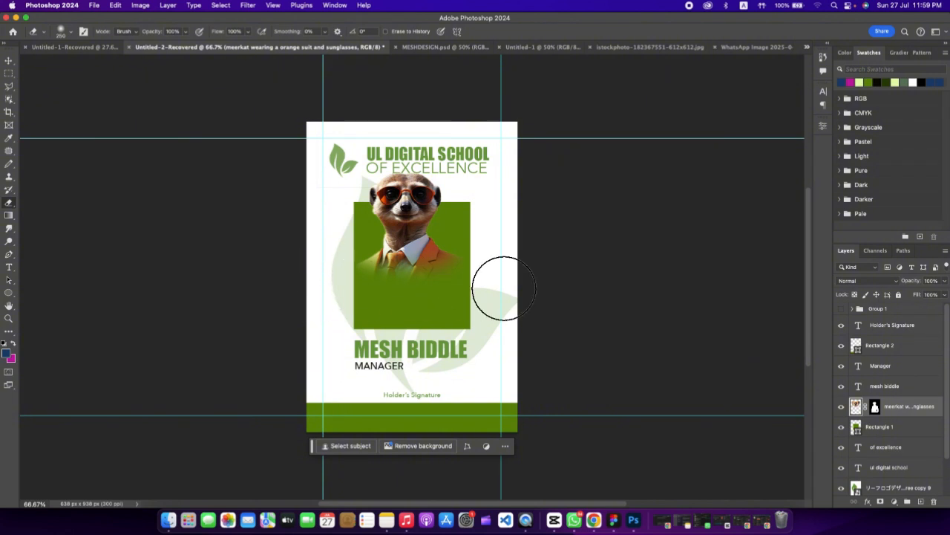
# Switch to the WhatsApp portrait document and draw a blue-to-magenta linear gradient diagonally from the neckline up beside the earring.
pyautogui.click(9, 215)
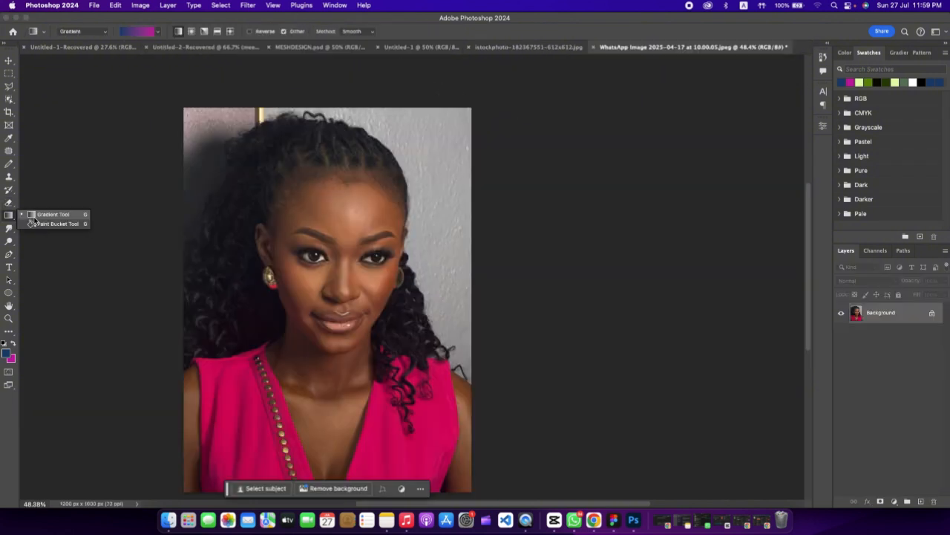
pyautogui.click(44, 215)
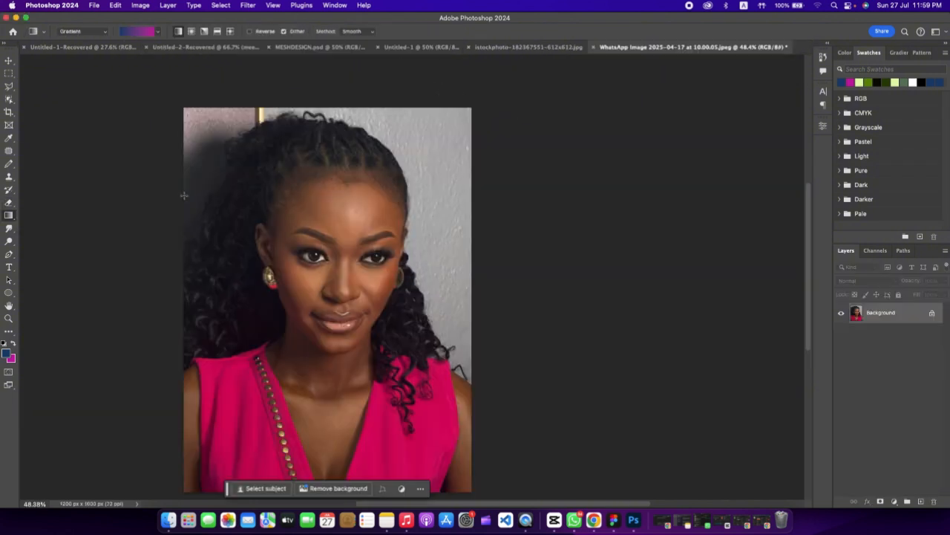
pyautogui.scroll(-3, 308, 311)
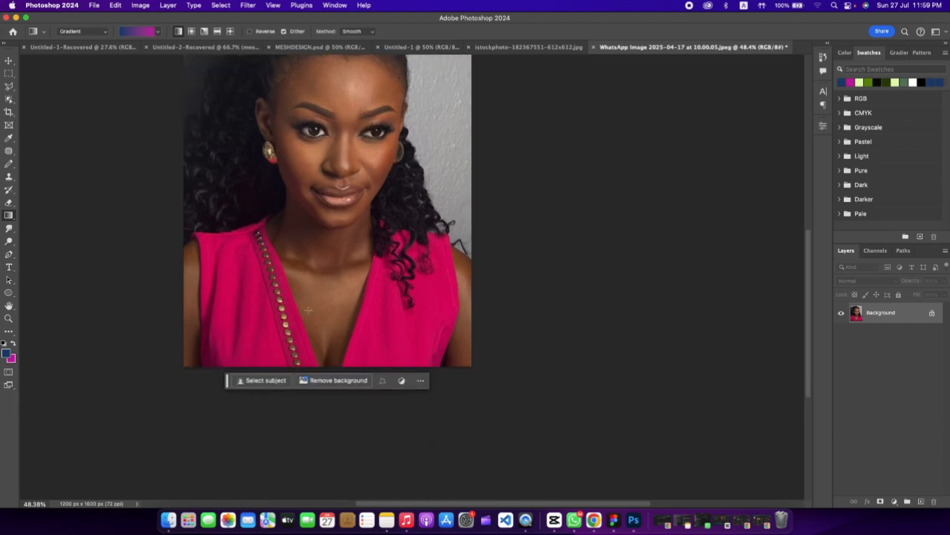
pyautogui.scroll(2, 308, 311)
pyautogui.scroll(-3, 321, 336)
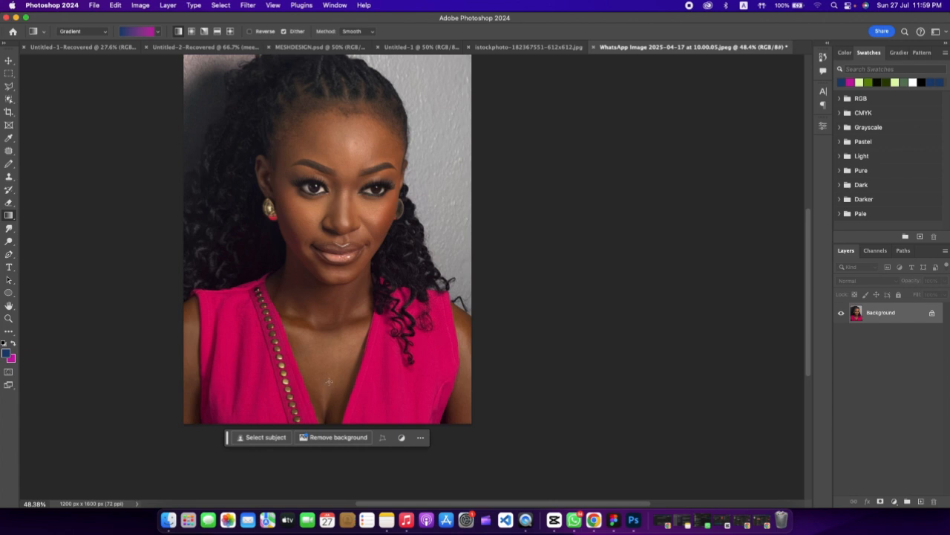
pyautogui.moveTo(323, 409); pyautogui.dragTo(414, 215)
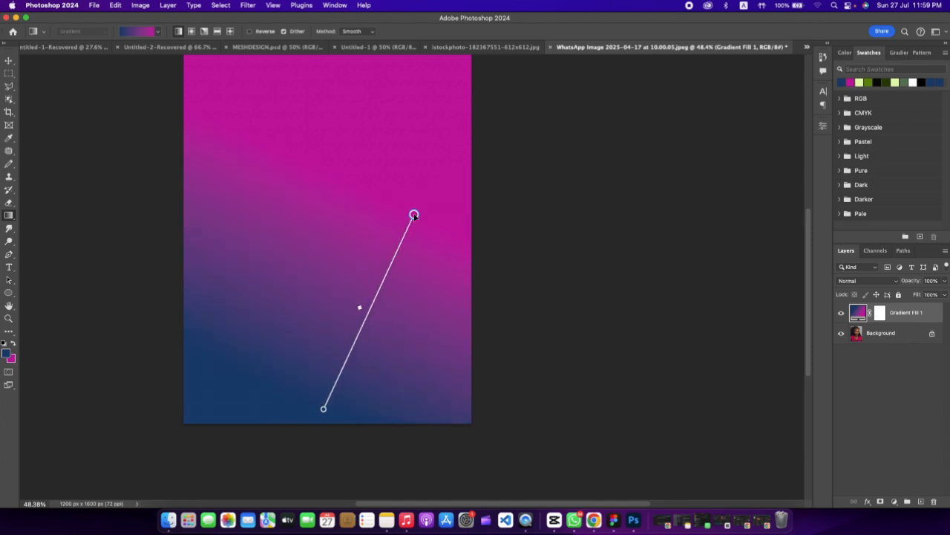
# Browse the gradient preset groups, including Grays and Cloud, and apply a light blue preset to the gradient fill.
pyautogui.click(157, 33)
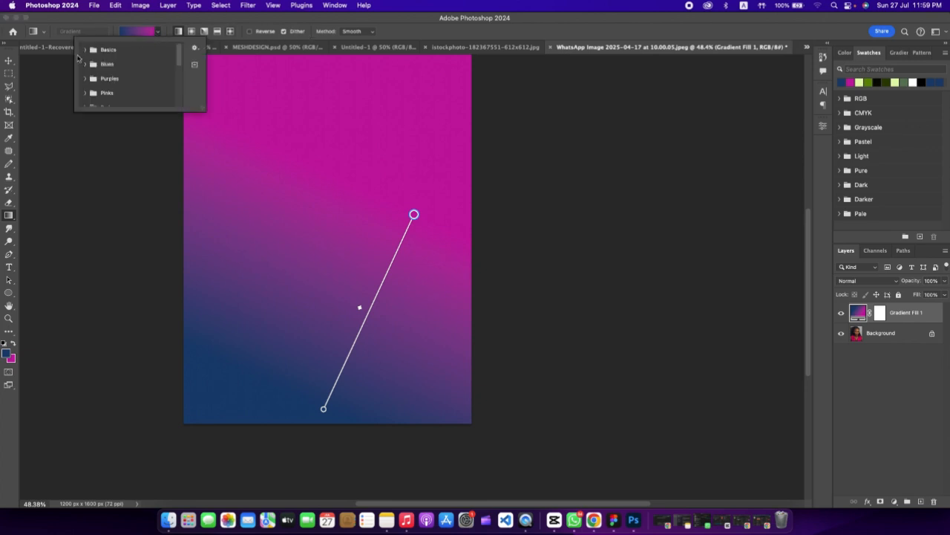
pyautogui.scroll(-3, 107, 70)
pyautogui.click(85, 64)
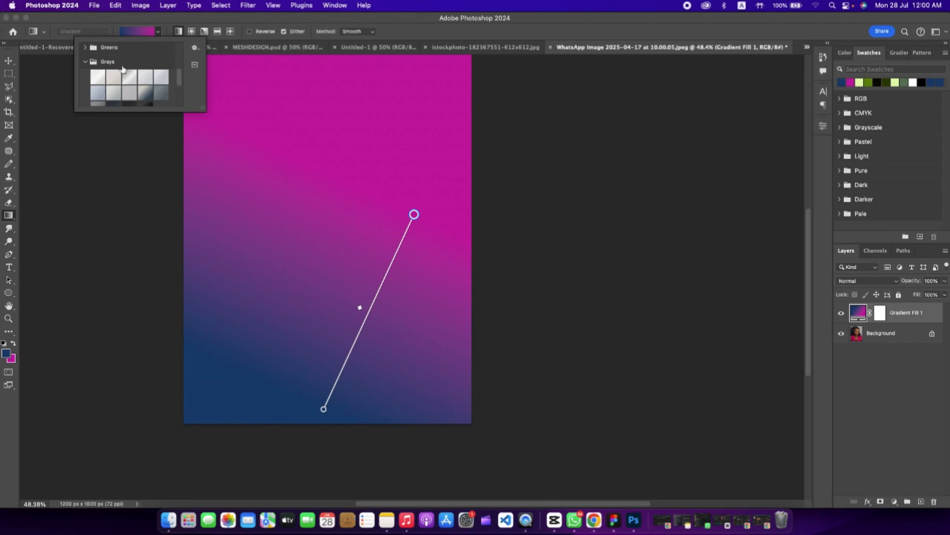
pyautogui.scroll(-3, 126, 69)
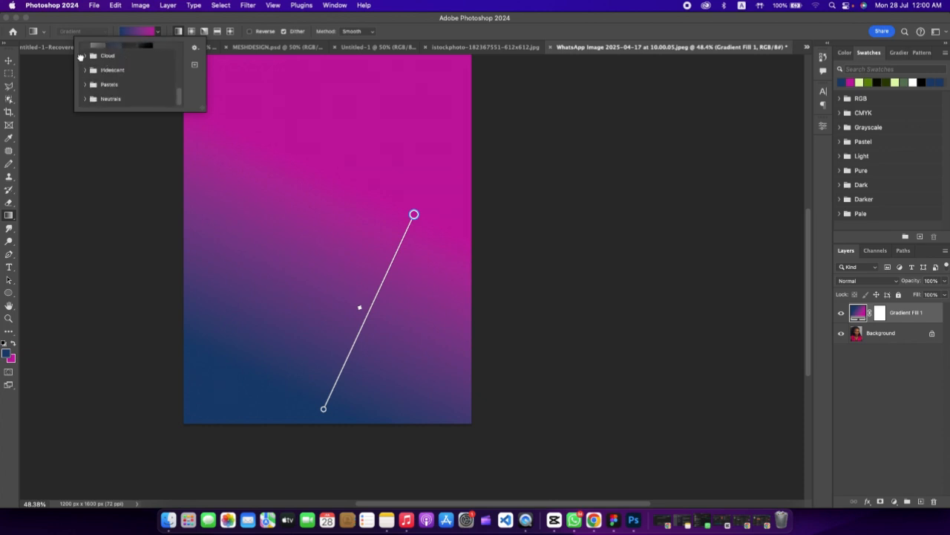
pyautogui.click(86, 59)
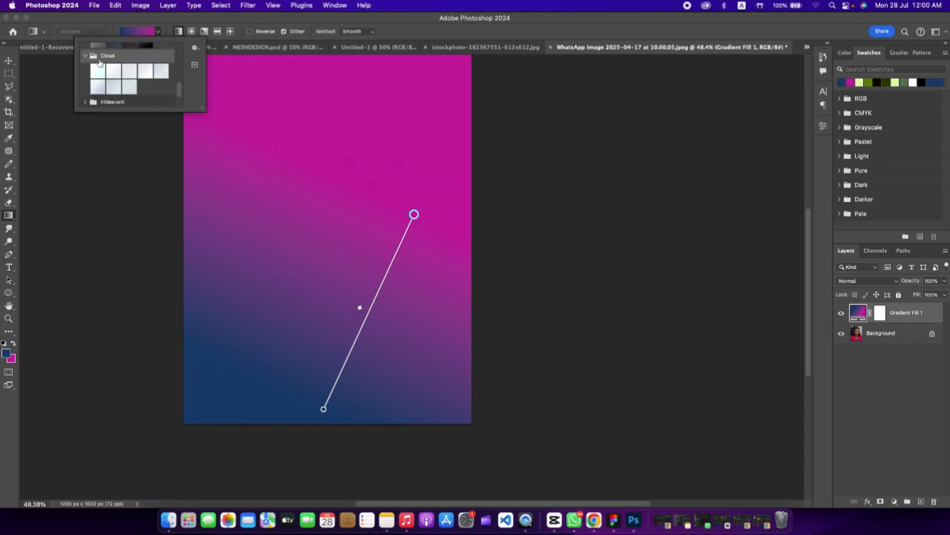
pyautogui.scroll(-2, 97, 68)
pyautogui.click(97, 66)
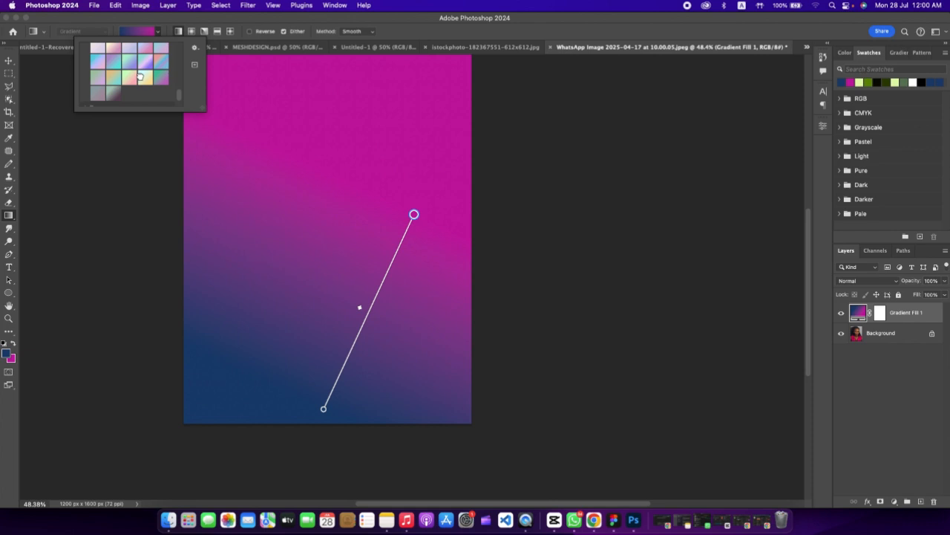
pyautogui.click(139, 76)
pyautogui.doubleClick(130, 64)
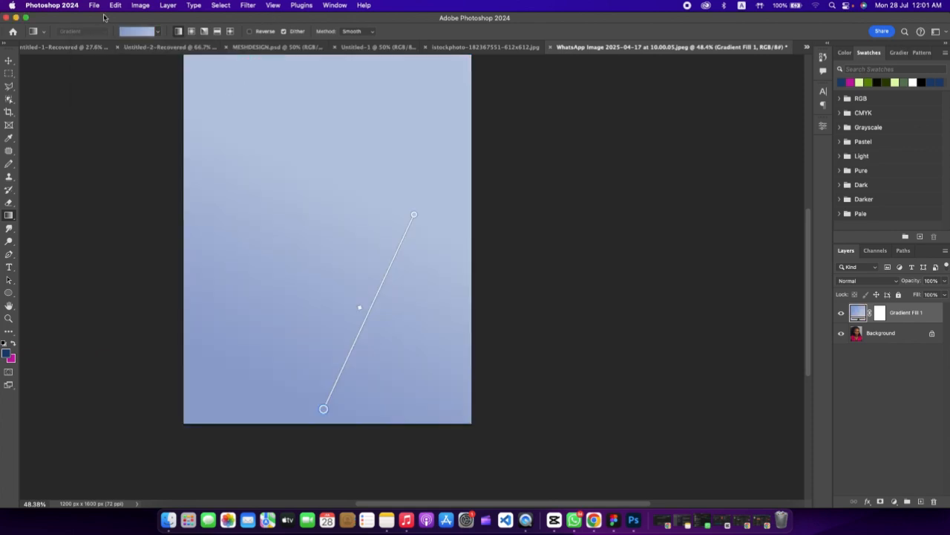
# Undo the last gradient endpoint move and apply a vivid blue-to-purple preset from the Blues group to the gradient fill.
pyautogui.press('super+z')
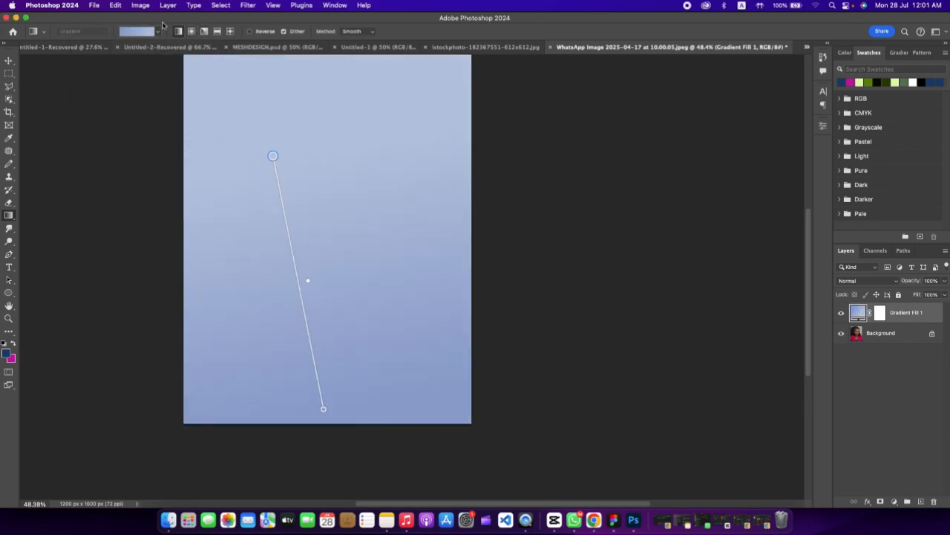
pyautogui.click(159, 31)
pyautogui.click(129, 85)
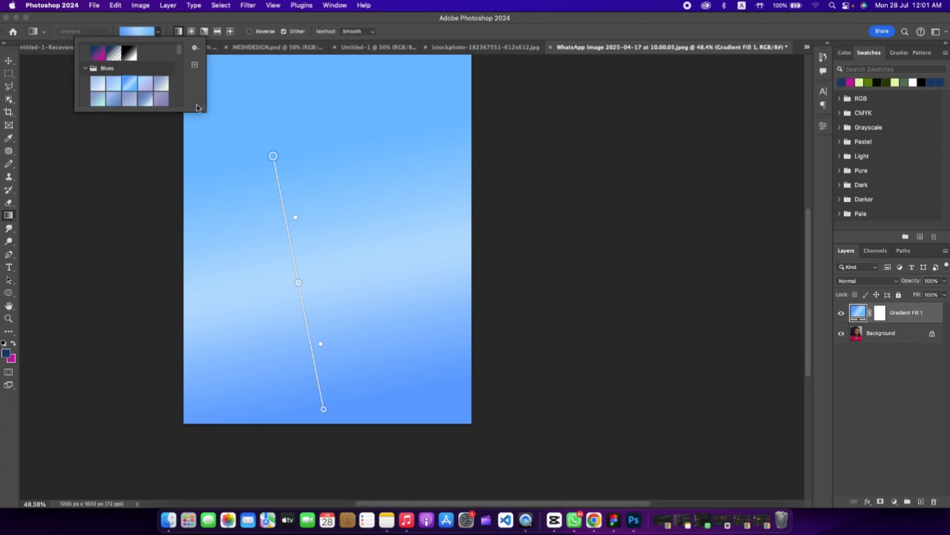
pyautogui.scroll(-3, 122, 100)
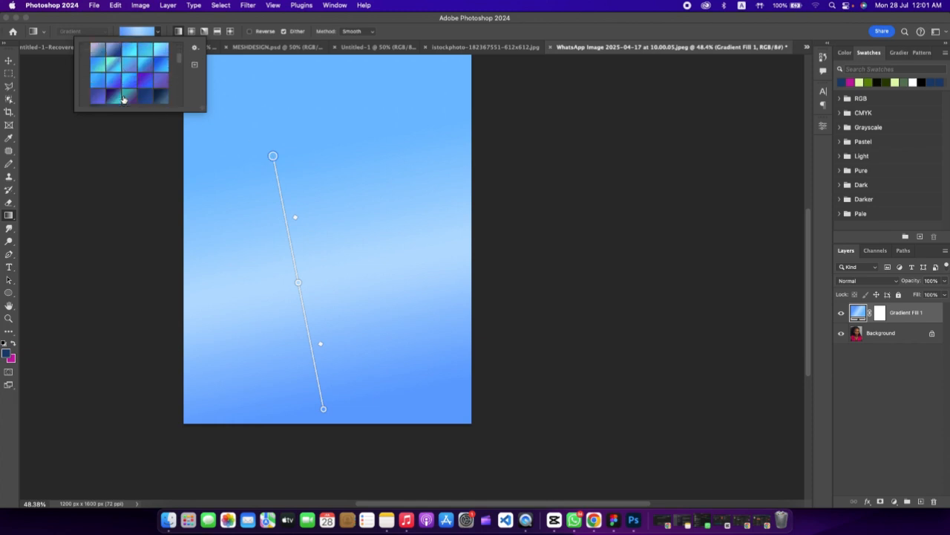
pyautogui.click(145, 71)
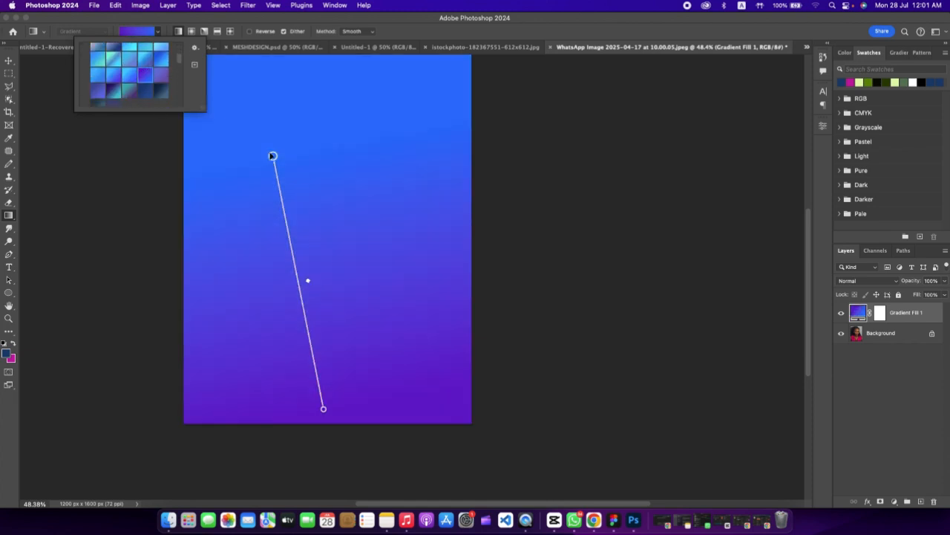
# Move the gradient's upper endpoint to the centre near the canvas's upper edge so that the gradient runs vertically.
pyautogui.moveTo(272, 156); pyautogui.dragTo(326, 93)
pyautogui.scroll(3, 350, 160)
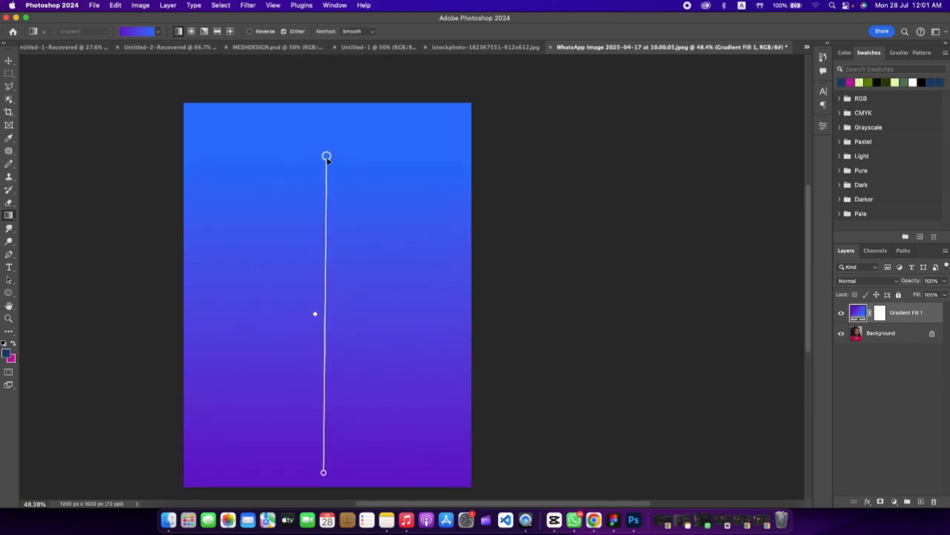
pyautogui.moveTo(328, 159); pyautogui.dragTo(329, 141)
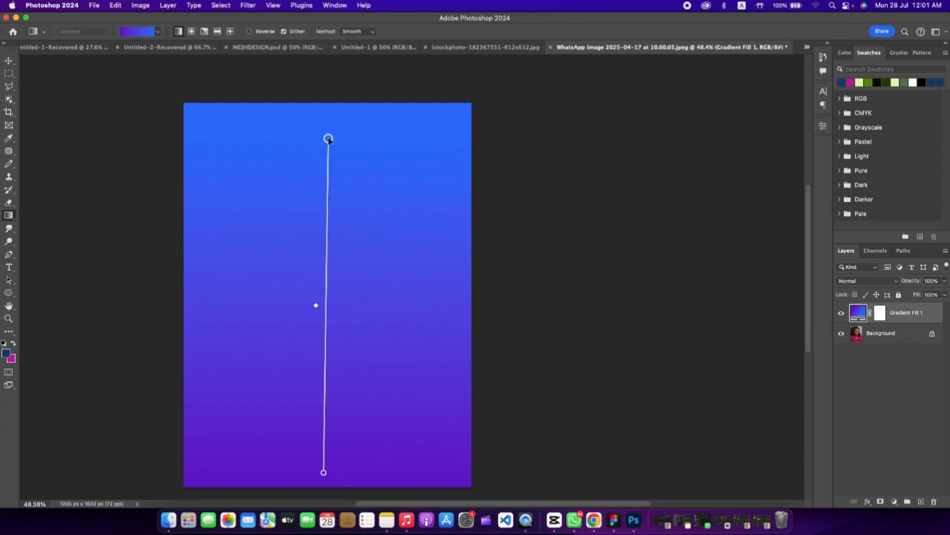
# Change the gradient's upper colour stop to the dark blue 11316d.
pyautogui.doubleClick(328, 139)
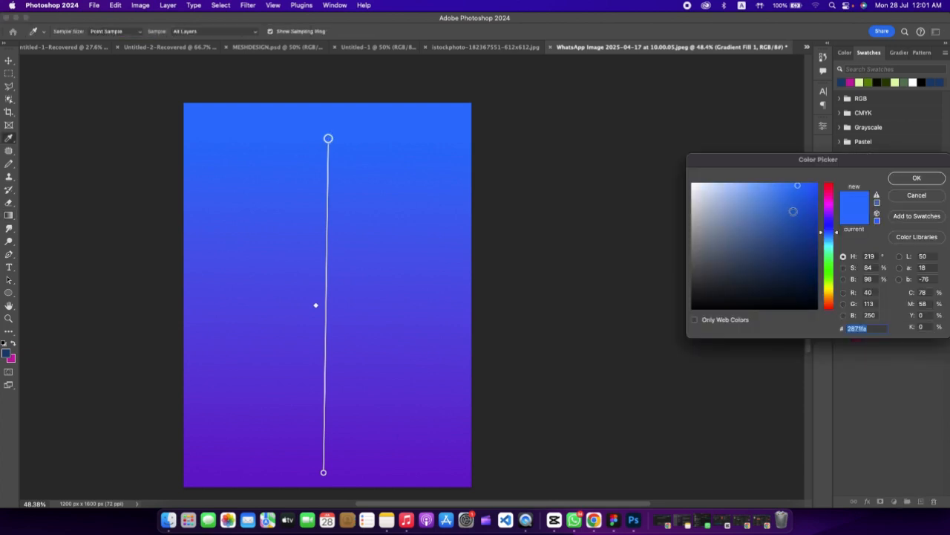
pyautogui.moveTo(793, 250)
pyautogui.mouseDown()
pyautogui.moveTo(808, 271)
pyautogui.moveTo(741, 291)
pyautogui.moveTo(763, 288)
pyautogui.moveTo(798, 255)
pyautogui.mouseUp()
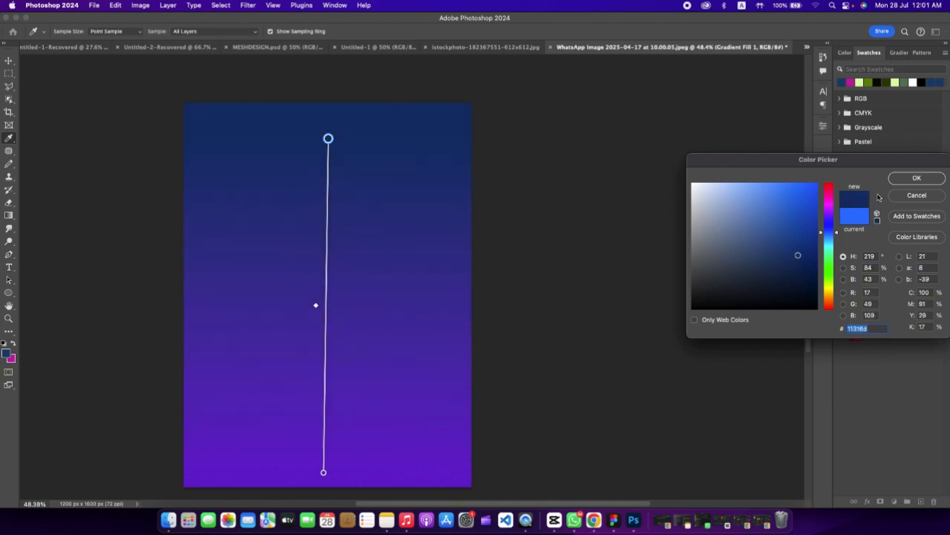
pyautogui.click(918, 178)
# Change the gradient's lower colour stop to the near-black navy 02122d.
pyautogui.scroll(-5, 490, 299)
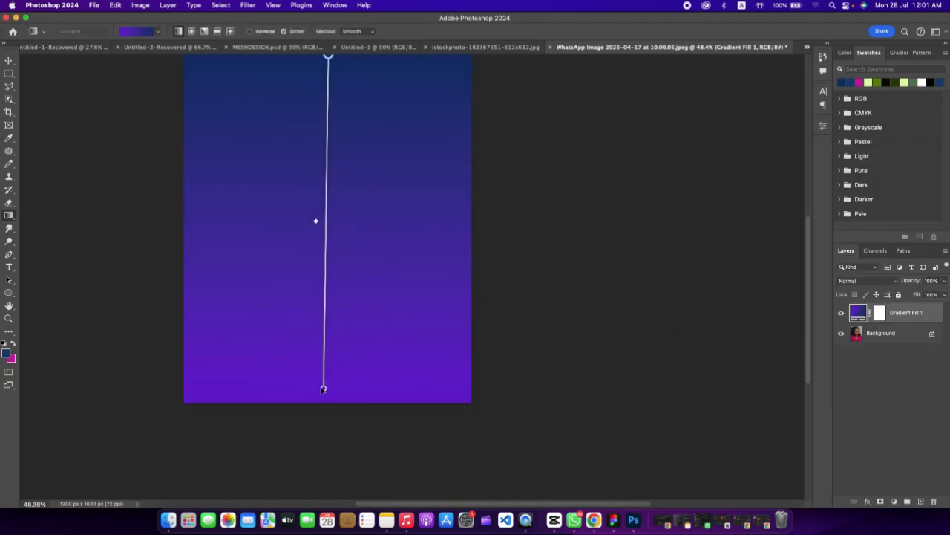
pyautogui.doubleClick(324, 388)
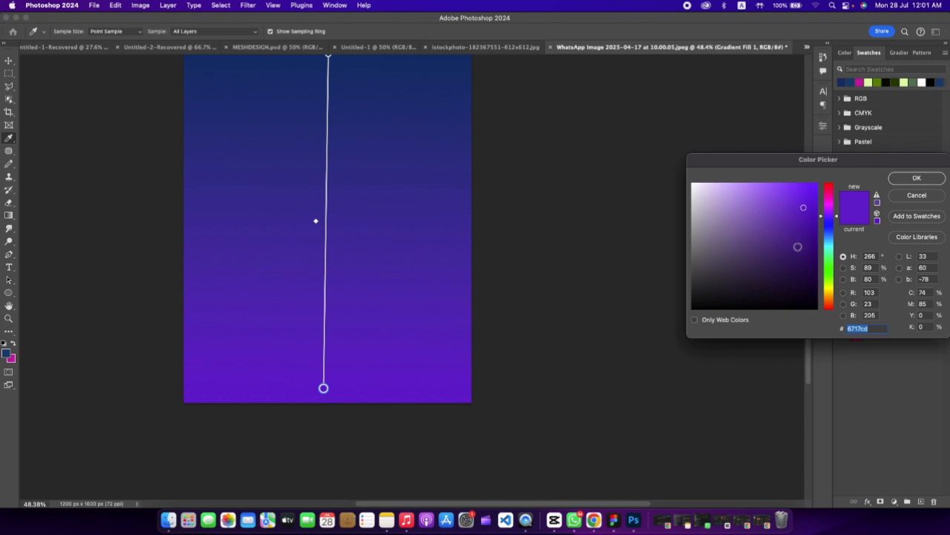
pyautogui.moveTo(798, 247); pyautogui.dragTo(812, 286)
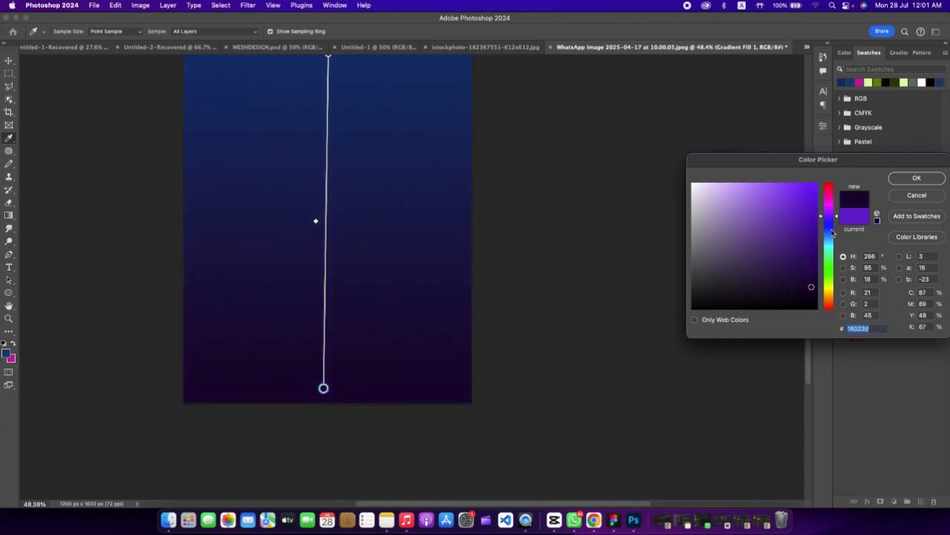
pyautogui.moveTo(832, 233)
pyautogui.mouseDown()
pyautogui.moveTo(833, 257)
pyautogui.moveTo(832, 235)
pyautogui.mouseUp()
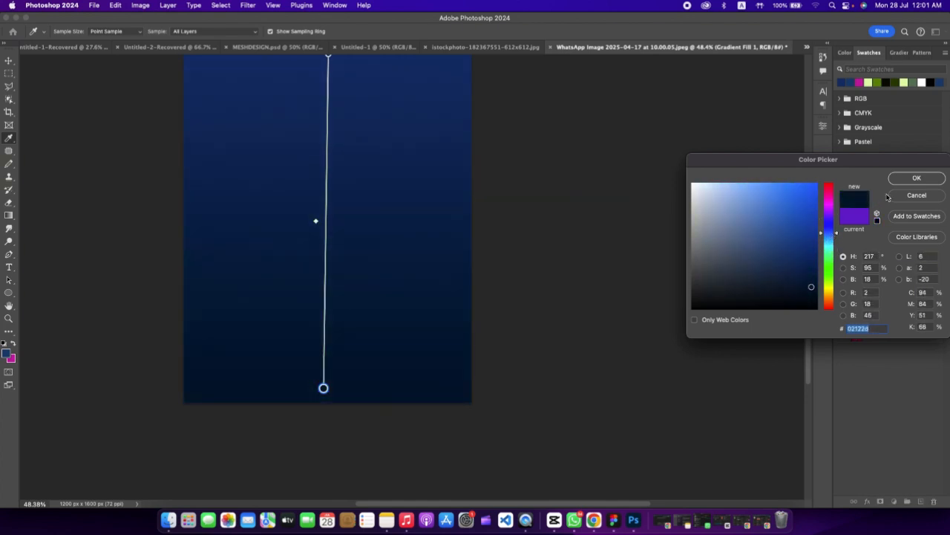
pyautogui.click(916, 178)
# Switch the fill to a Radial gradient, move its centre to the middle of the canvas and reduce its radius to fit inside.
pyautogui.scroll(3, 384, 167)
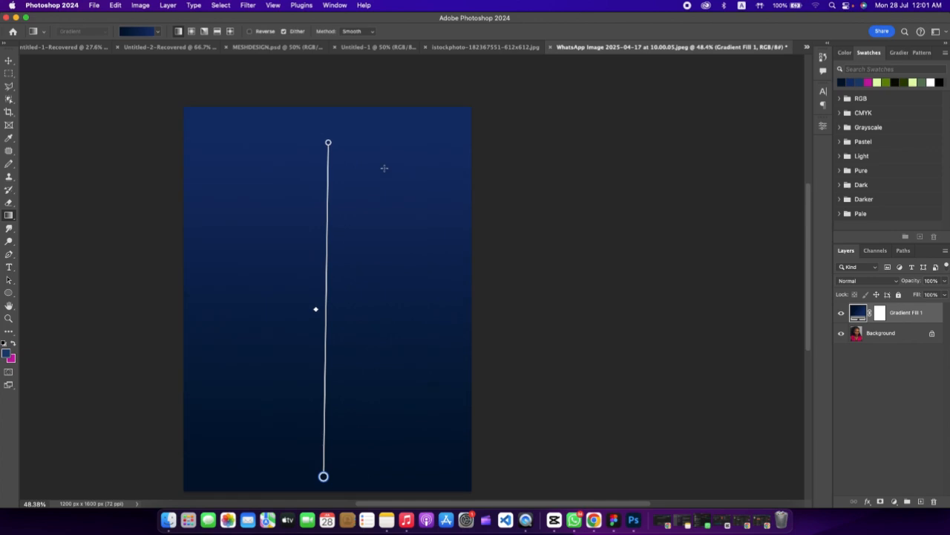
pyautogui.scroll(3, 384, 168)
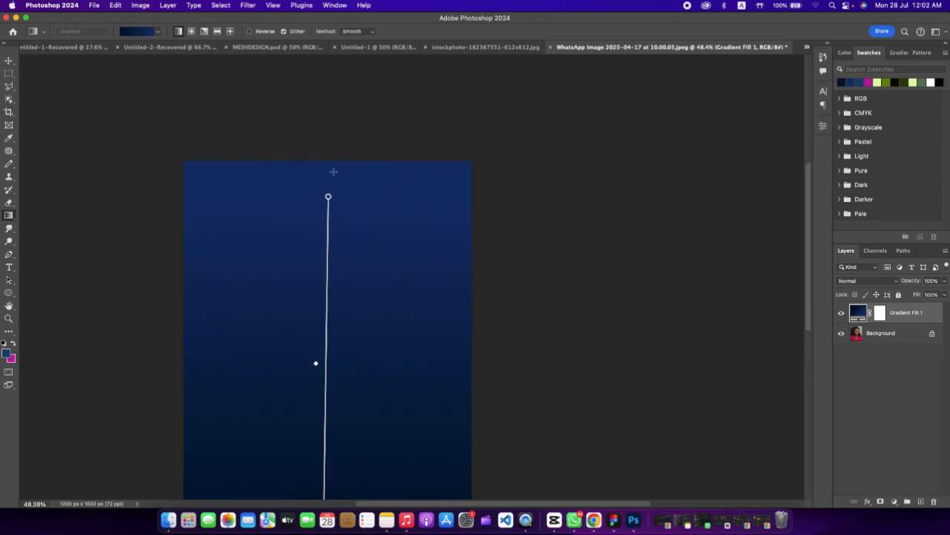
pyautogui.click(191, 33)
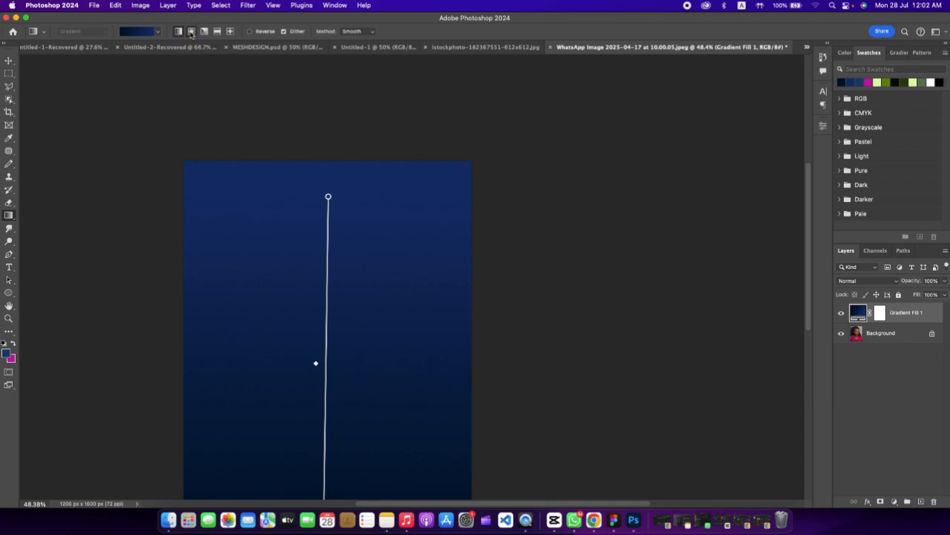
pyautogui.scroll(-5, 445, 212)
pyautogui.scroll(4, 406, 166)
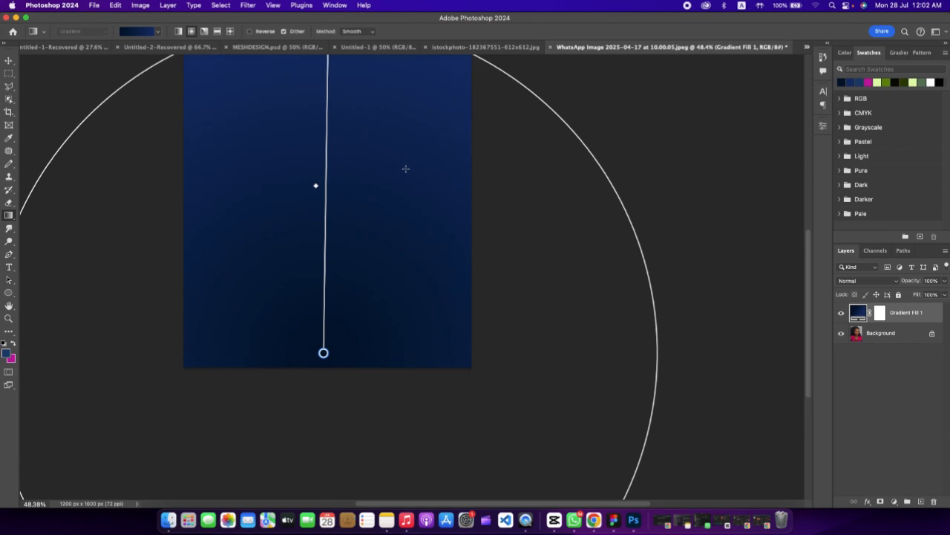
pyautogui.moveTo(328, 170); pyautogui.dragTo(330, 446)
pyautogui.moveTo(344, 460)
pyautogui.mouseDown()
pyautogui.moveTo(359, 331)
pyautogui.moveTo(323, 381)
pyautogui.mouseUp()
pyautogui.moveTo(323, 337); pyautogui.dragTo(368, 245)
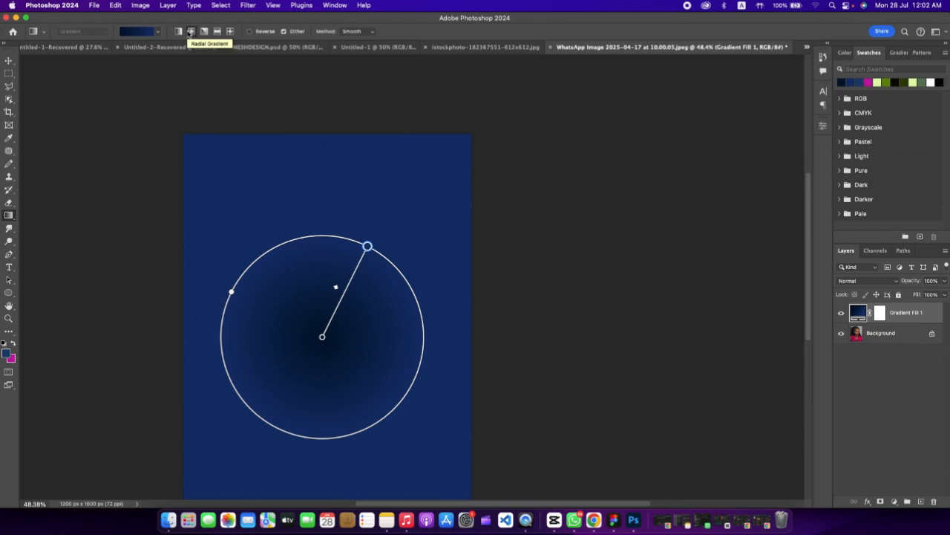
# Reverse the radial gradient's colours and enlarge its radius beyond the canvas's right edge.
pyautogui.click(250, 32)
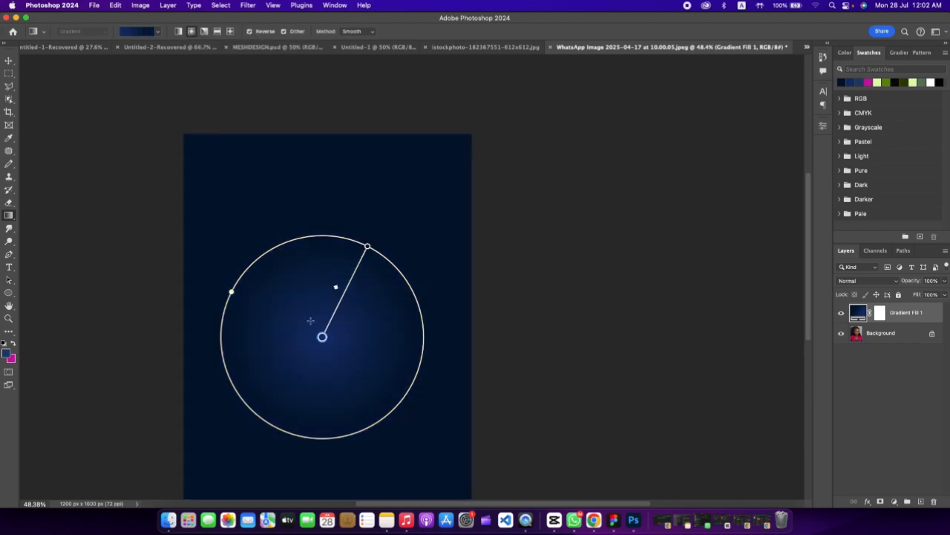
pyautogui.moveTo(367, 246); pyautogui.dragTo(505, 235)
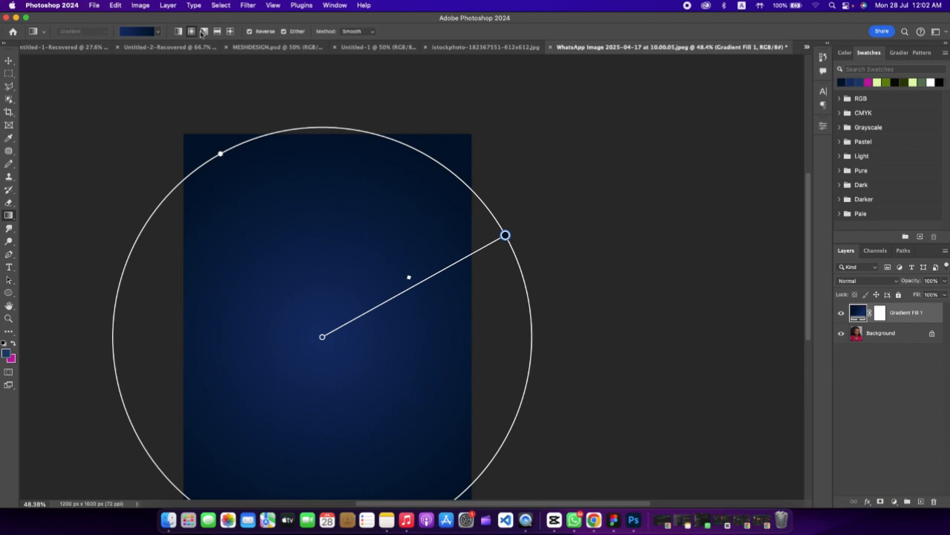
pyautogui.click(250, 32)
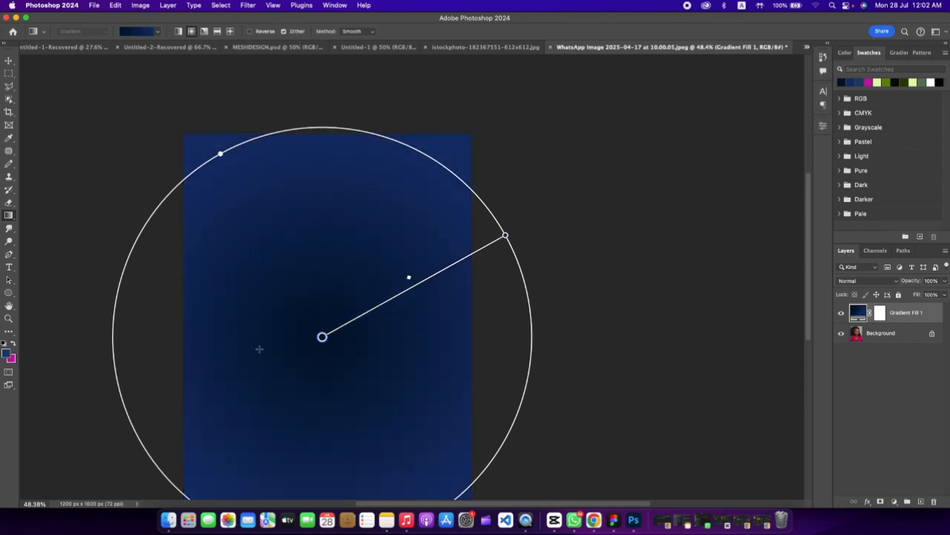
pyautogui.click(252, 33)
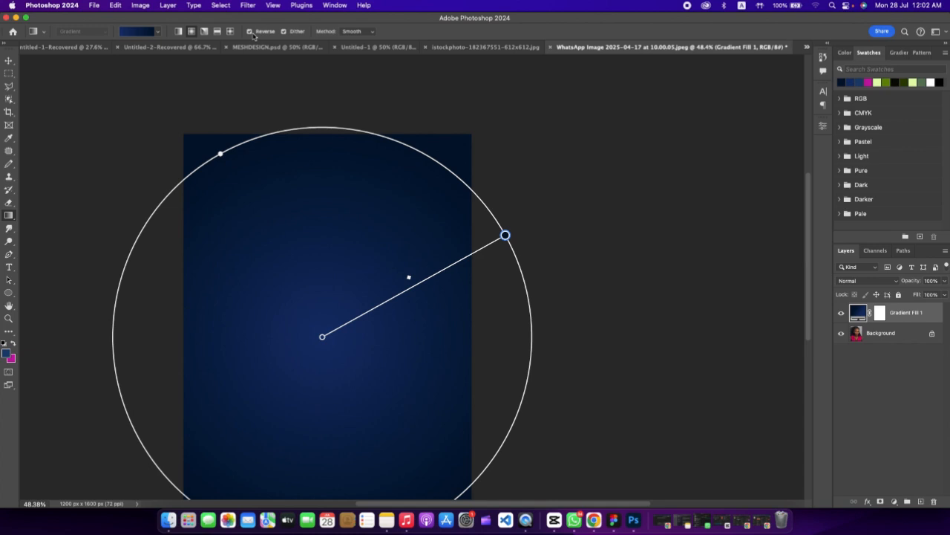
pyautogui.scroll(-5, 344, 272)
pyautogui.scroll(3, 346, 274)
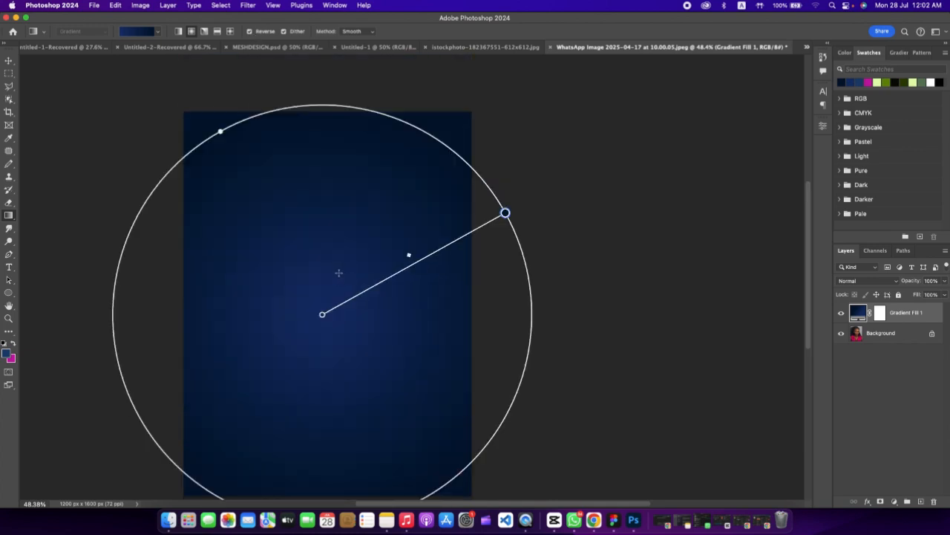
# Change the fill to an Angle gradient, shorten and rotate its line to point nearly straight up, and commit it.
pyautogui.click(204, 31)
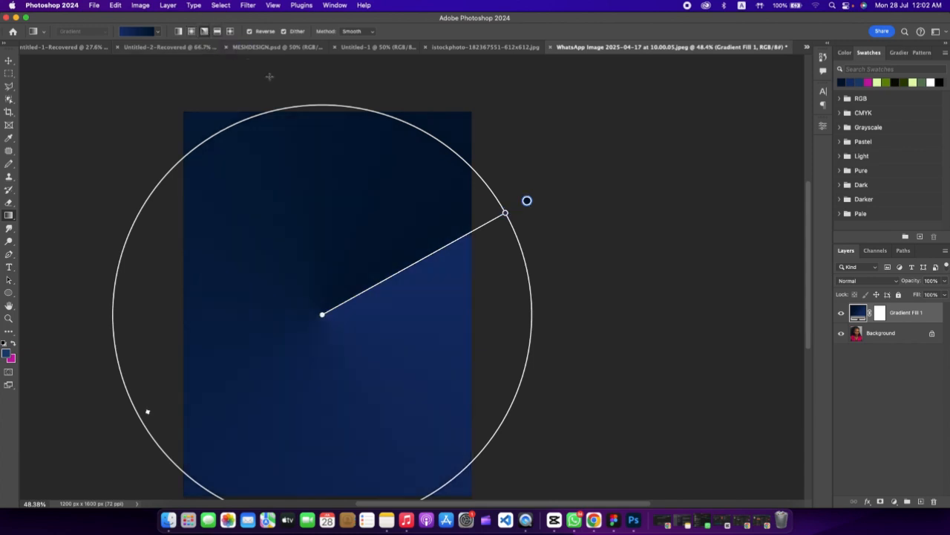
pyautogui.moveTo(505, 213); pyautogui.dragTo(328, 231)
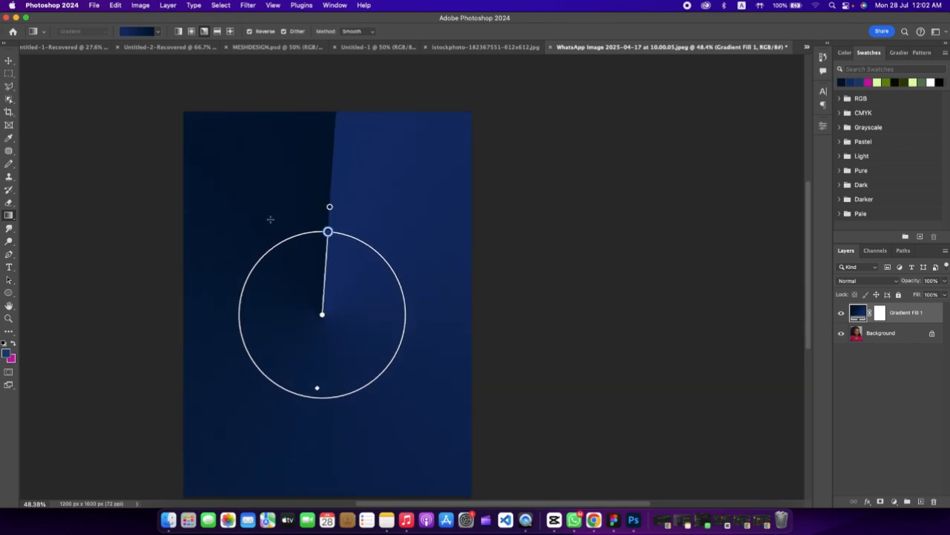
pyautogui.press('Return')
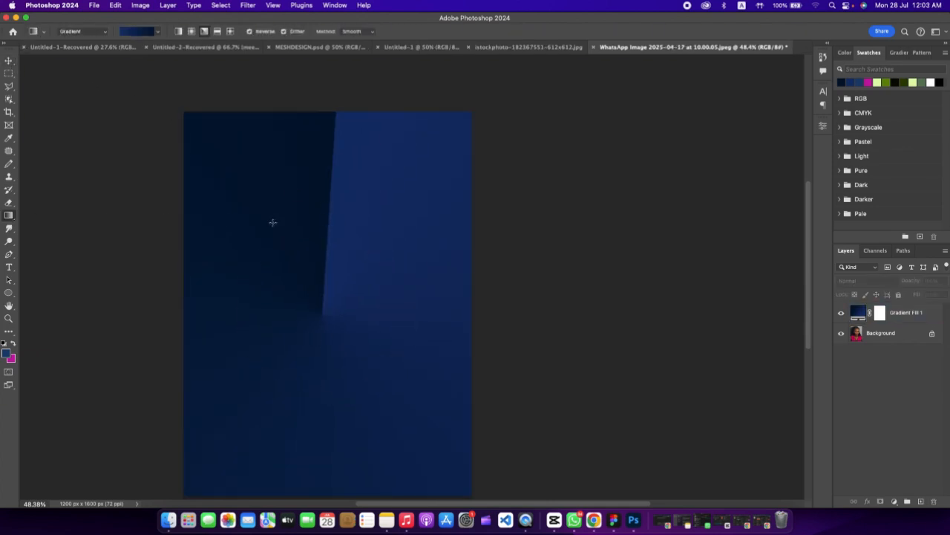
# Draw a second gradient fill outward from the canvas centre in Reflected style, and restyle it as a Diamond gradient reaching past the right edge.
pyautogui.click(216, 31)
pyautogui.moveTo(314, 318); pyautogui.dragTo(459, 270)
pyautogui.click(230, 31)
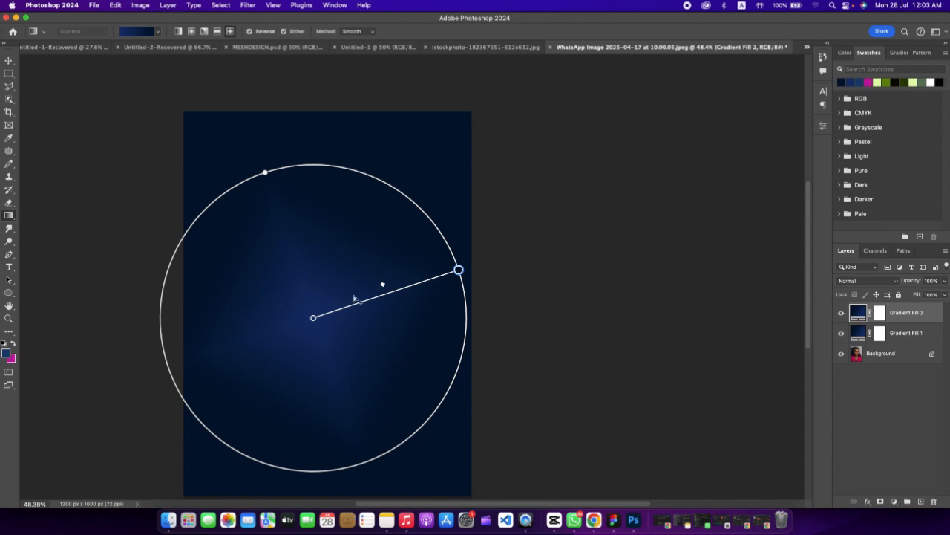
pyautogui.moveTo(458, 270); pyautogui.dragTo(477, 183)
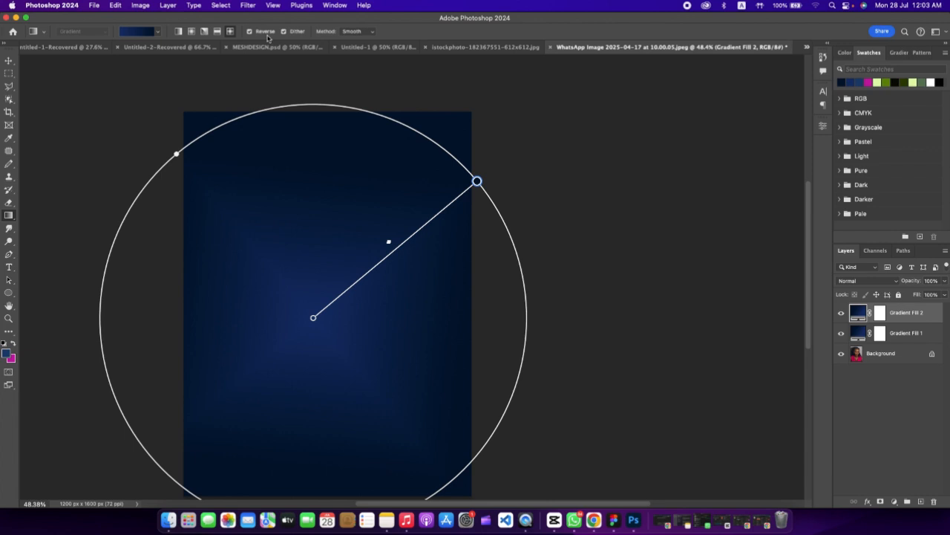
# Toggle the Diamond gradient's Reverse option repeatedly to compare both colour directions, ending with it enabled.
pyautogui.click(263, 33)
pyautogui.click(263, 33)
pyautogui.click(263, 32)
pyautogui.click(263, 33)
pyautogui.click(263, 32)
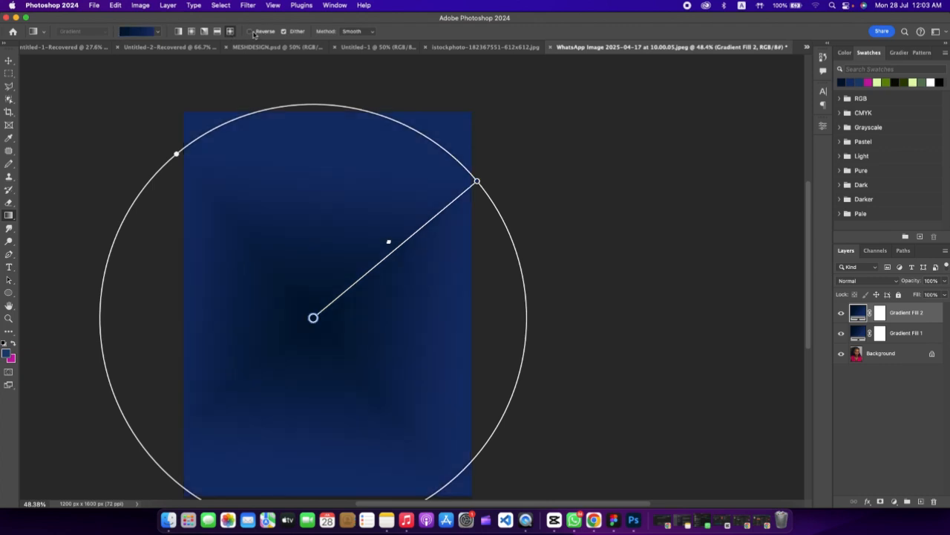
pyautogui.click(253, 33)
# Create a new layer above the gradient fills and fill it with the dark blue foreground colour using the Paint Bucket tool.
pyautogui.rightClick(9, 215)
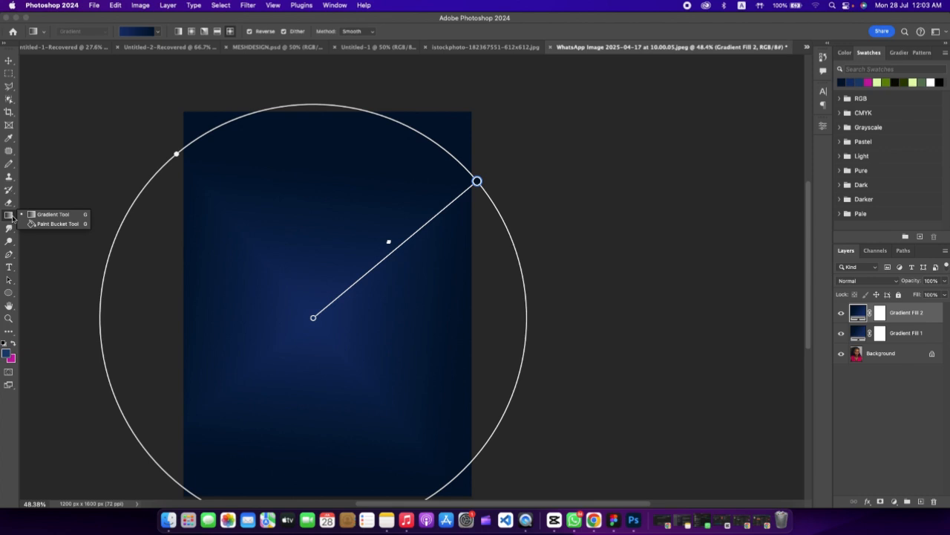
pyautogui.click(51, 224)
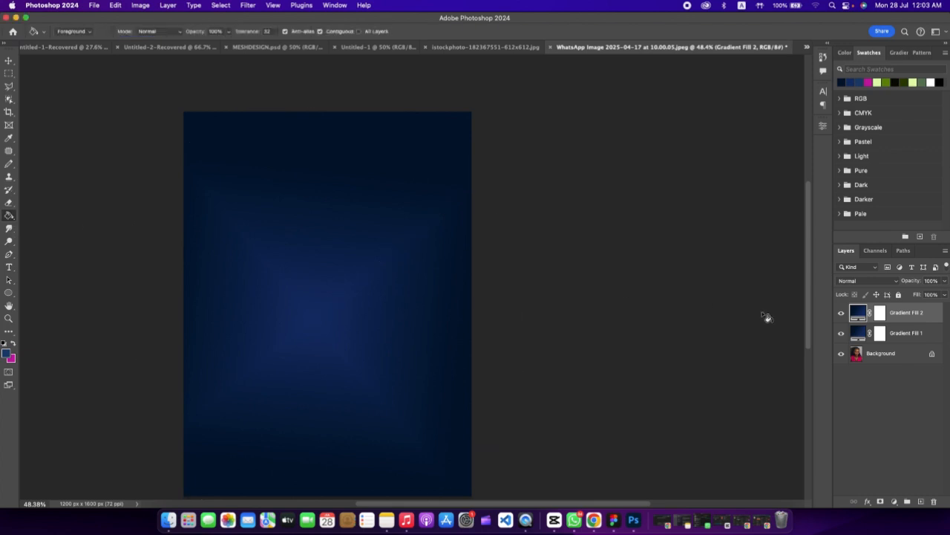
pyautogui.click(919, 502)
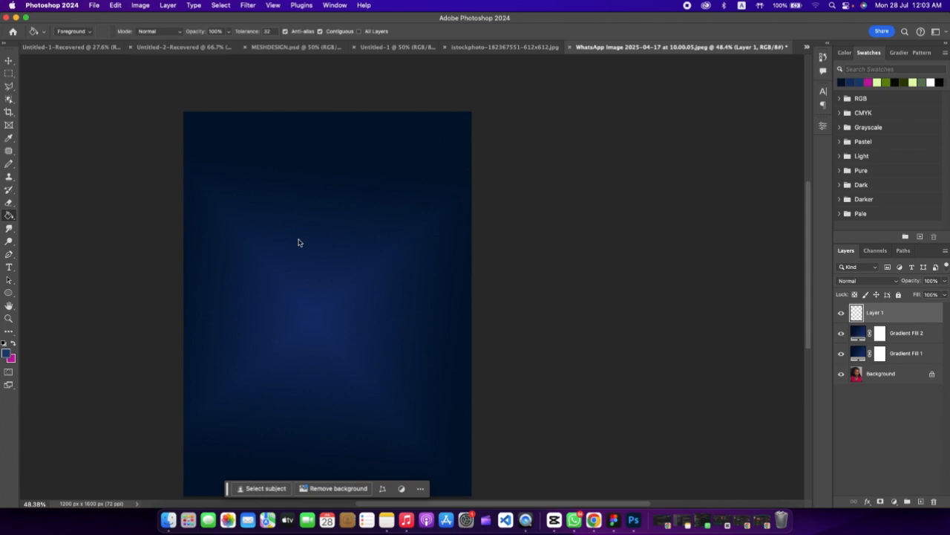
pyautogui.click(299, 242)
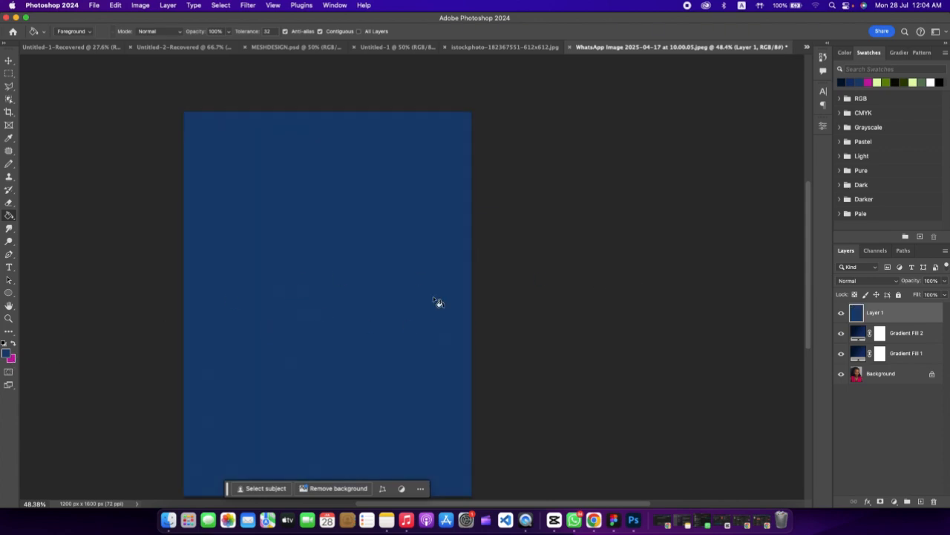
# Set the foreground colour to a dark orange and refill the new layer with it using the Paint Bucket tool.
pyautogui.click(6, 353)
pyautogui.moveTo(773, 259); pyautogui.dragTo(832, 297)
pyautogui.moveTo(808, 252)
pyautogui.mouseDown()
pyautogui.moveTo(813, 210)
pyautogui.moveTo(826, 215)
pyautogui.mouseUp()
pyautogui.press('Return')
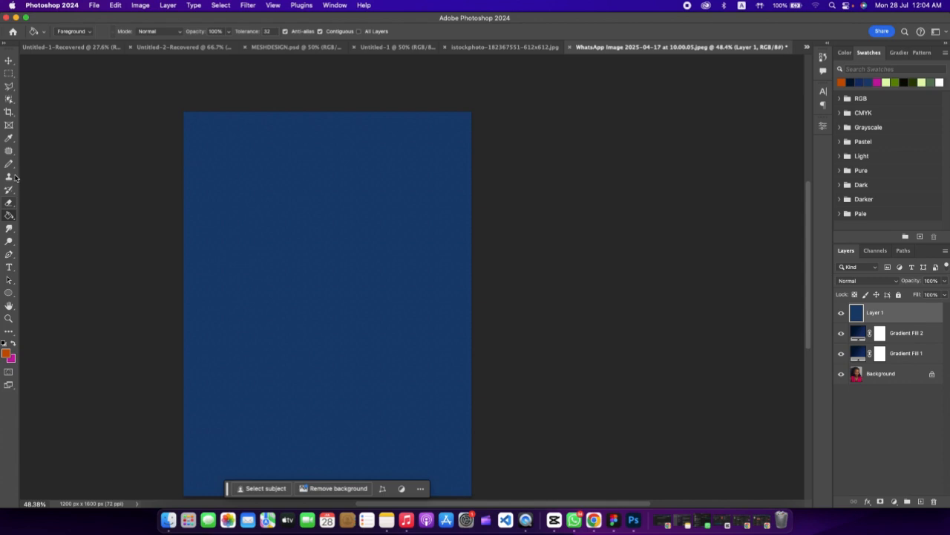
pyautogui.click(9, 215)
pyautogui.click(324, 236)
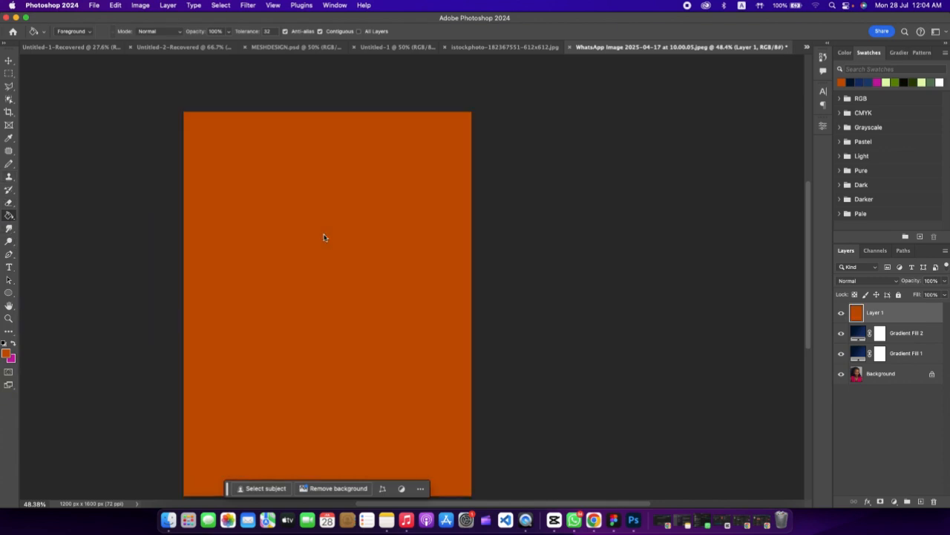
pyautogui.scroll(-2, 409, 261)
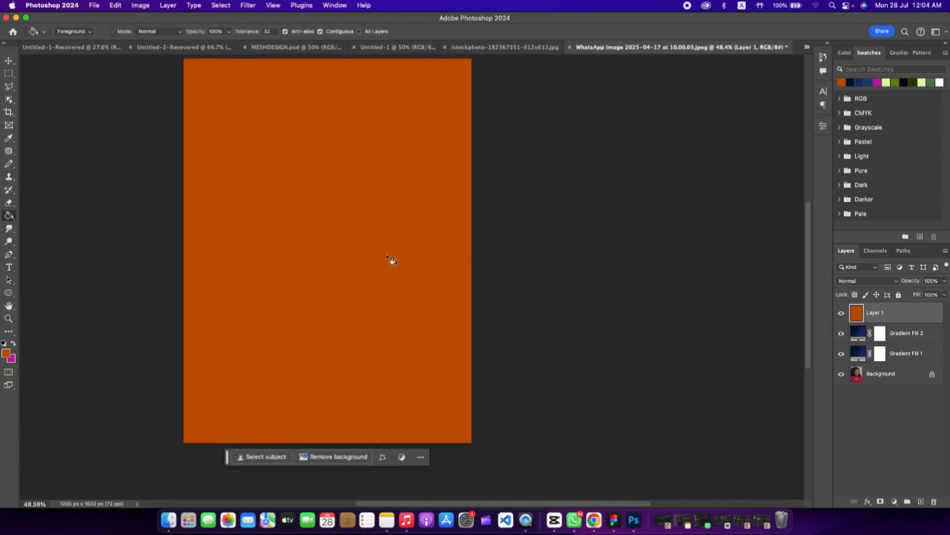
# Examine the Blur, Dodge and Pen tool groups, switching to the ID card document along the way.
pyautogui.scroll(2, 280, 250)
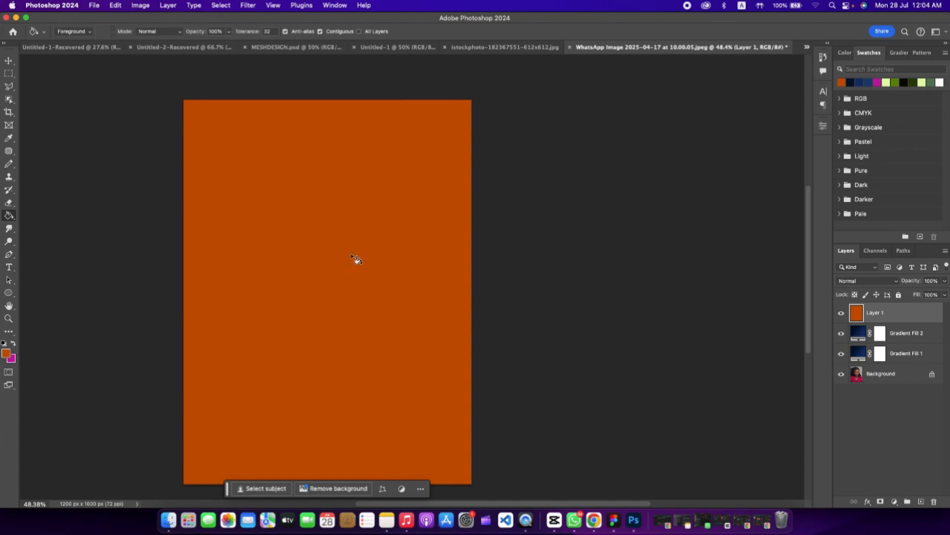
pyautogui.scroll(-1, 409, 236)
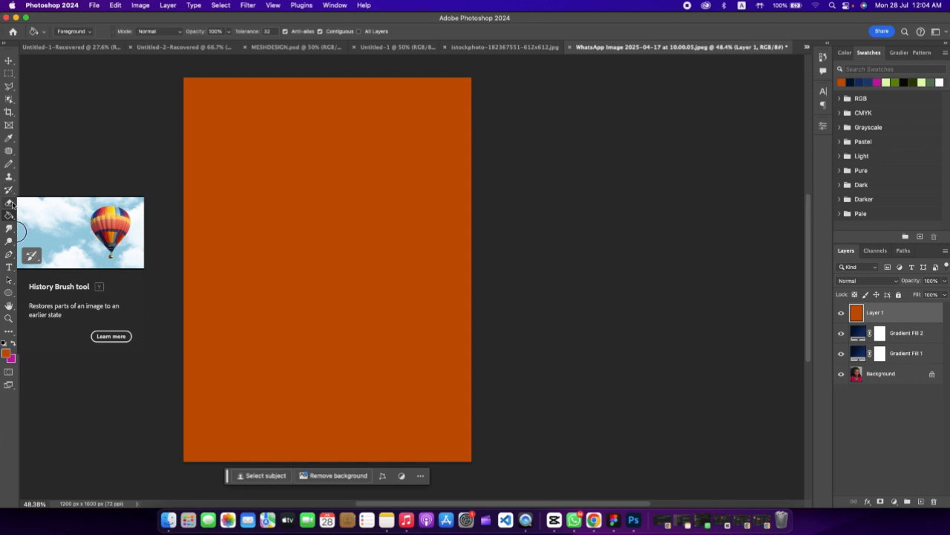
pyautogui.click(9, 228)
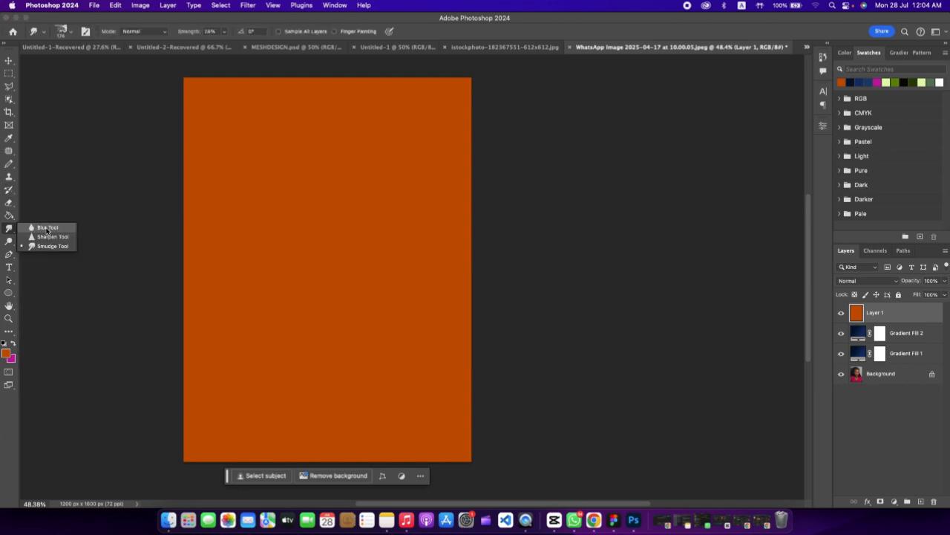
pyautogui.click(48, 228)
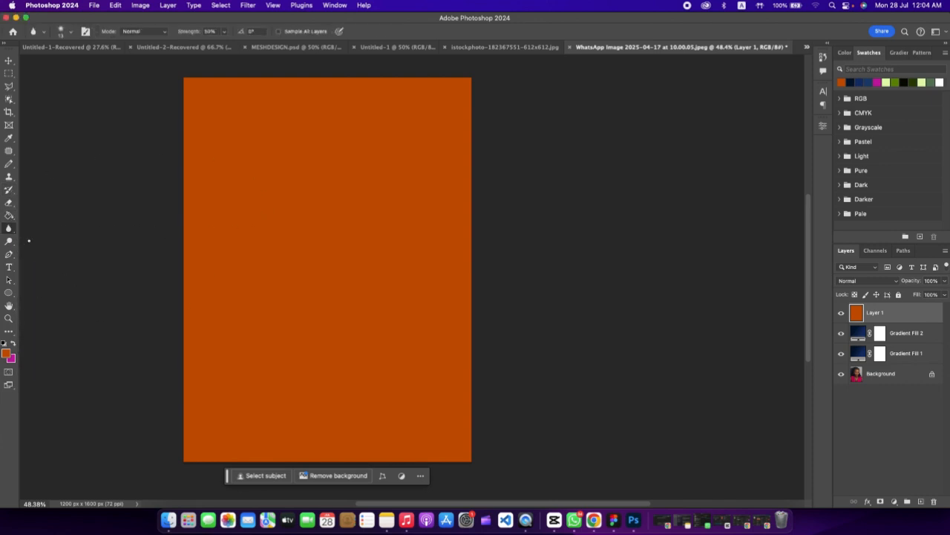
pyautogui.click(400, 49)
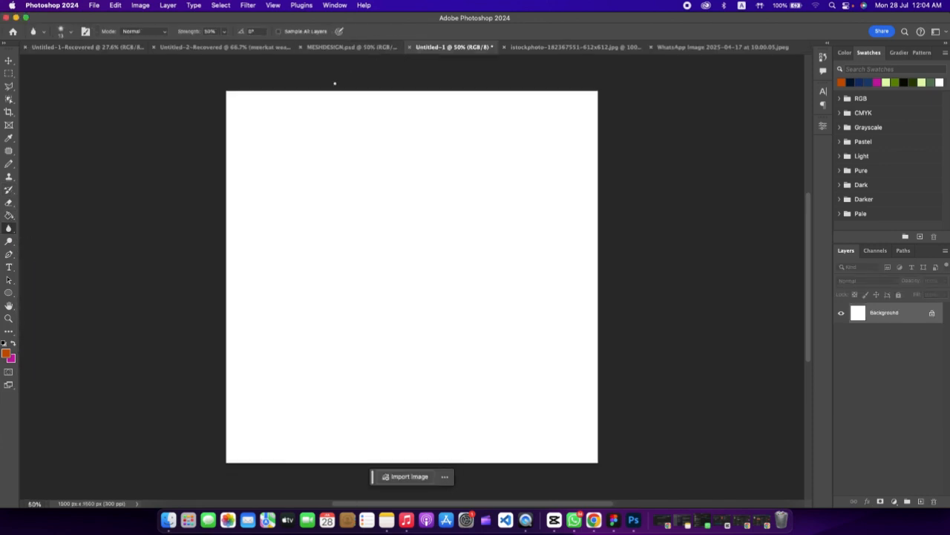
pyautogui.click(271, 49)
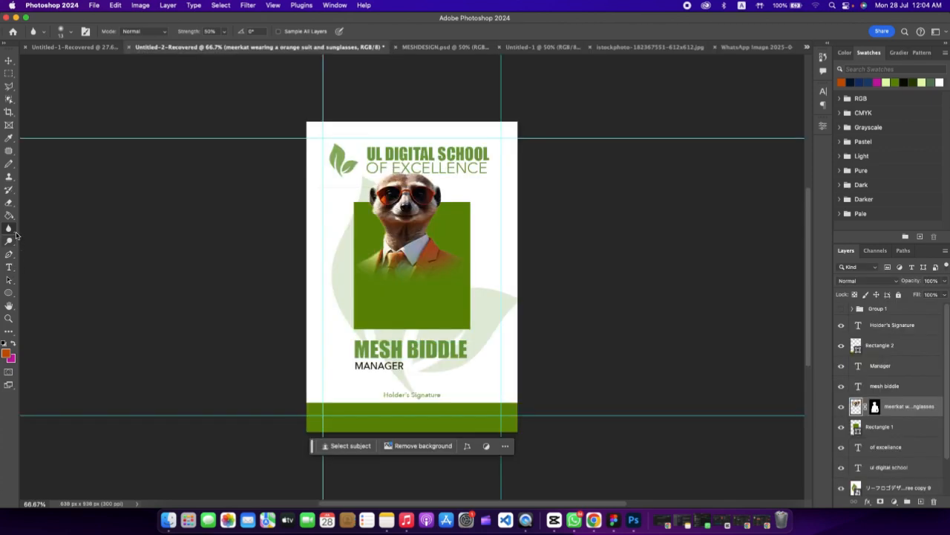
pyautogui.click(9, 241)
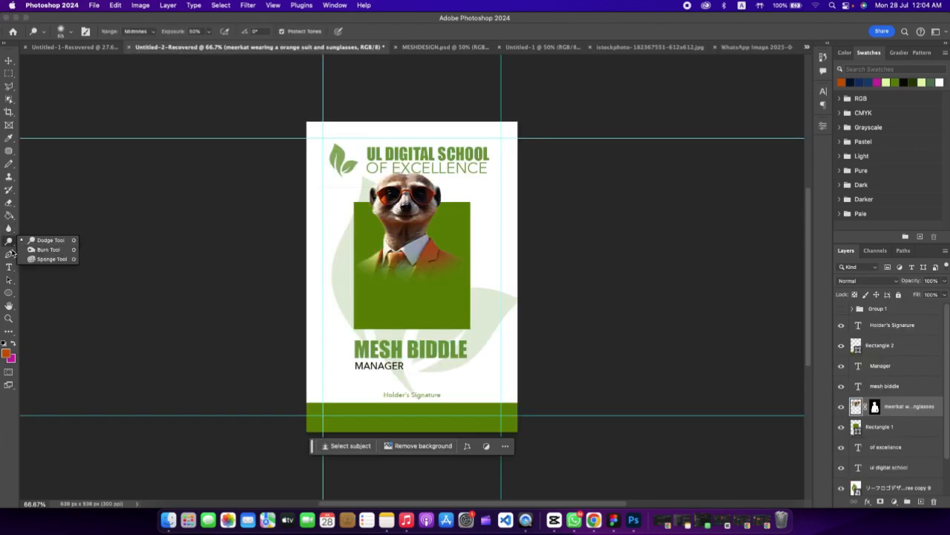
pyautogui.click(9, 255)
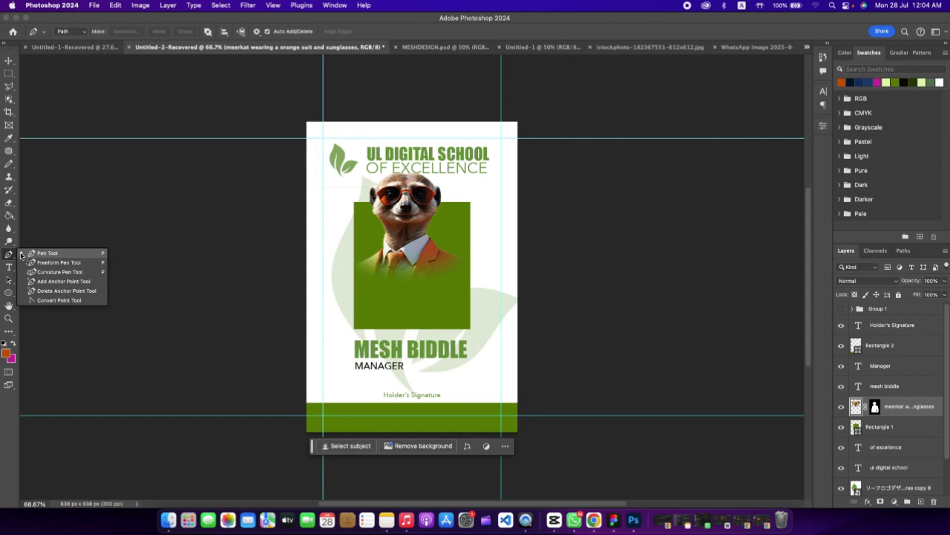
# Return to the orange-filled WhatsApp image document, choose the Pen tool, and set the foreground colour to white.
pyautogui.click(542, 46)
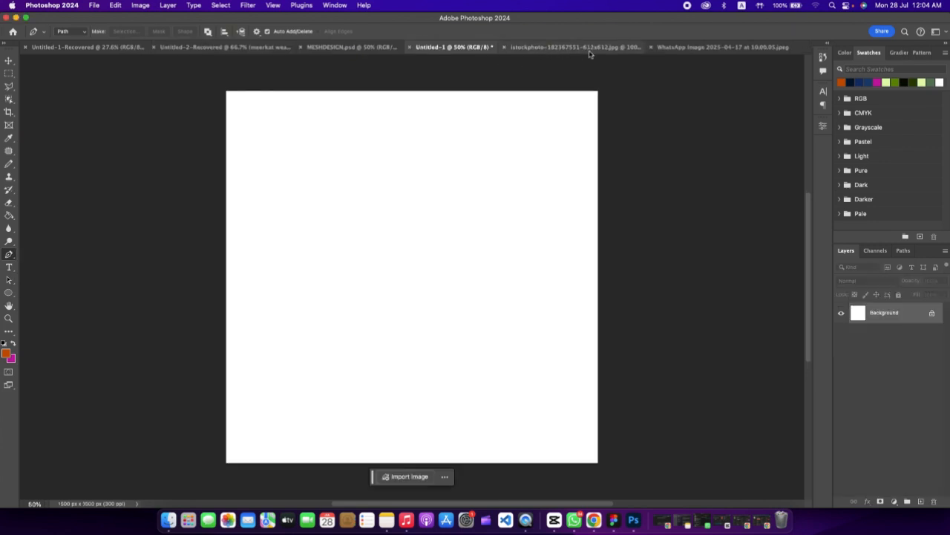
pyautogui.click(670, 49)
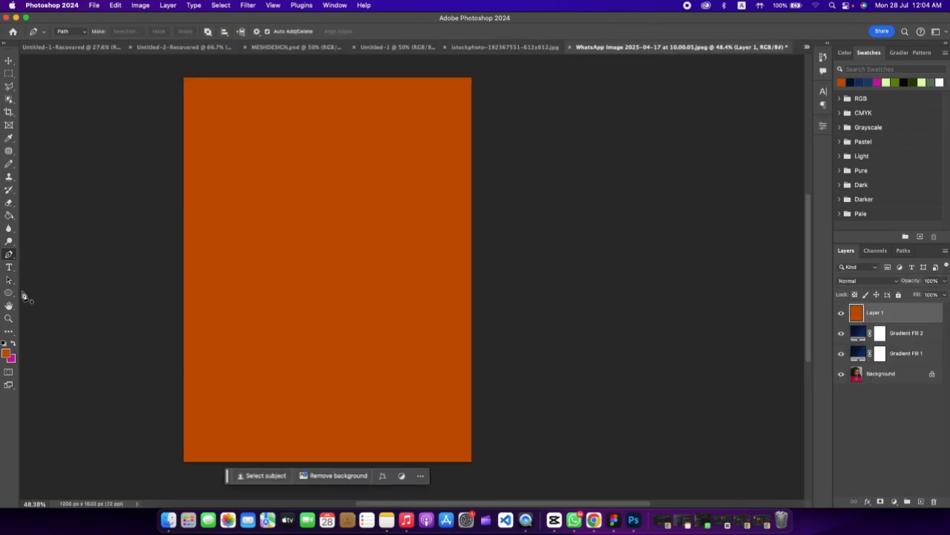
pyautogui.rightClick(14, 255)
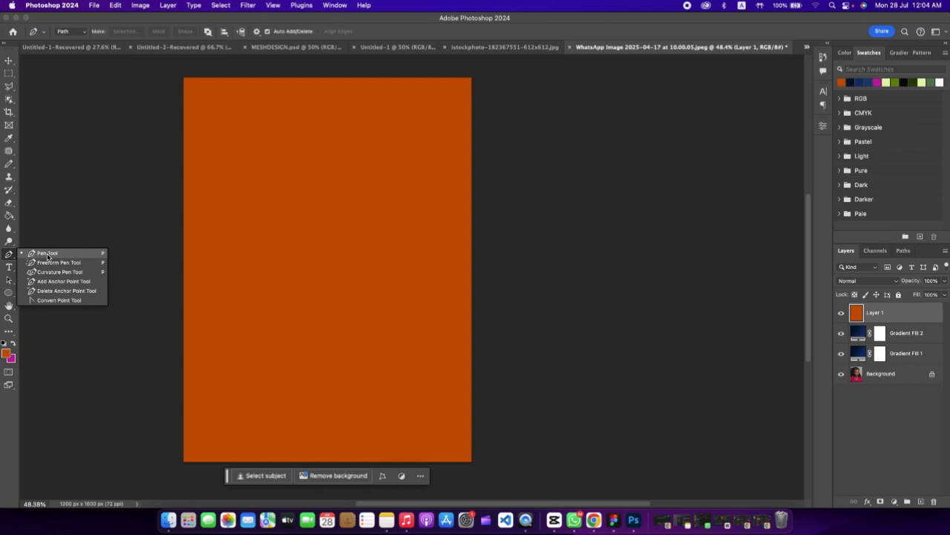
pyautogui.click(47, 256)
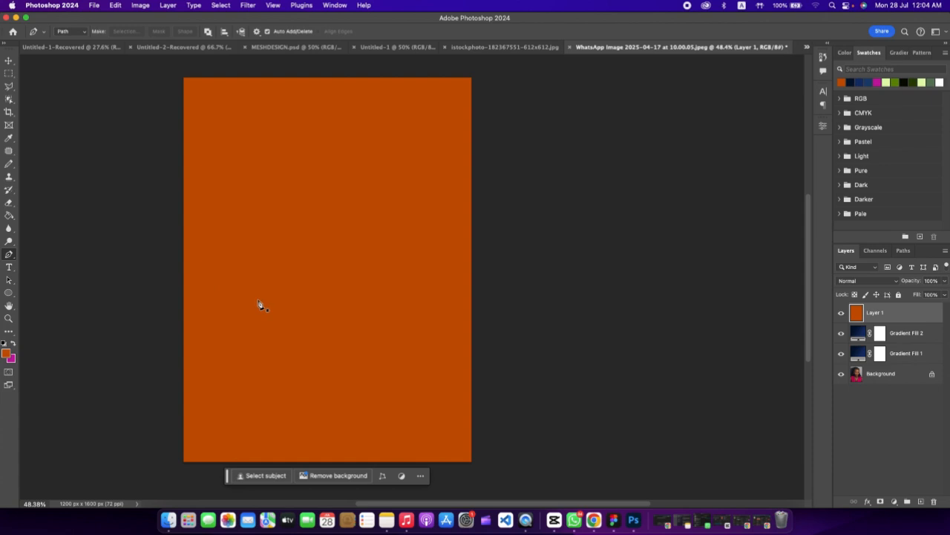
pyautogui.click(11, 346)
pyautogui.click(8, 355)
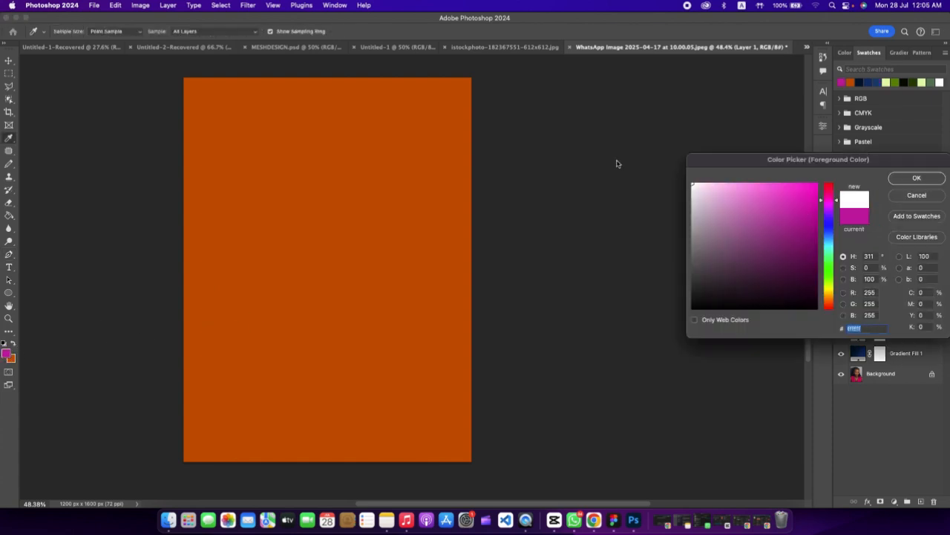
pyautogui.click(930, 180)
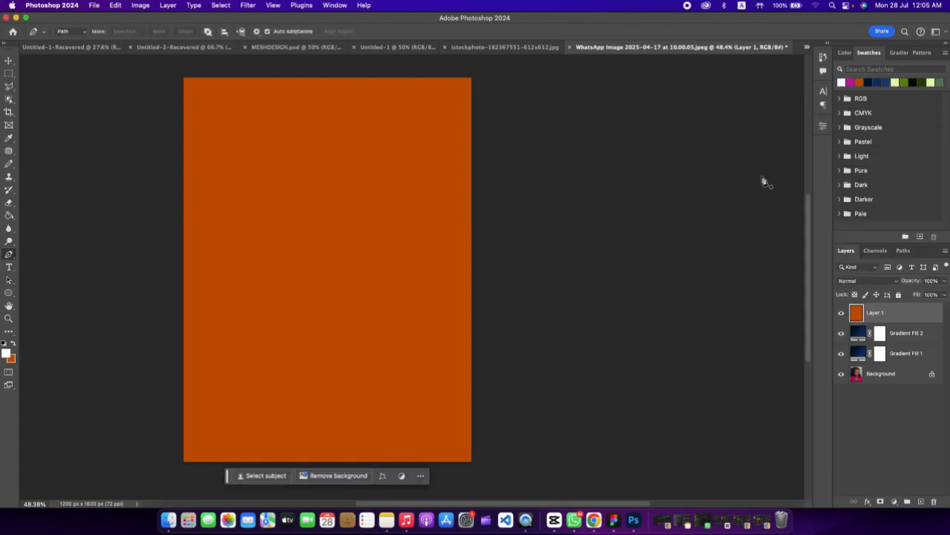
# Draw a closed curved path near the canvas centre with the Pen tool, adding an anchor point that bends its upper-right side inward.
pyautogui.click(239, 257)
pyautogui.moveTo(289, 233); pyautogui.dragTo(255, 310)
pyautogui.click(333, 275)
pyautogui.moveTo(362, 307); pyautogui.dragTo(363, 209)
pyautogui.moveTo(248, 317); pyautogui.dragTo(246, 296)
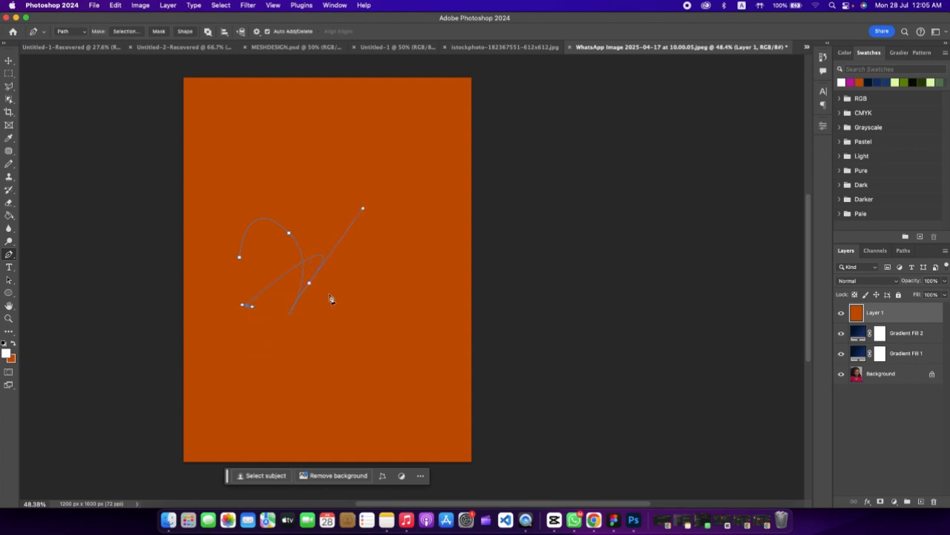
pyautogui.moveTo(309, 283); pyautogui.dragTo(336, 327)
pyautogui.click(240, 262)
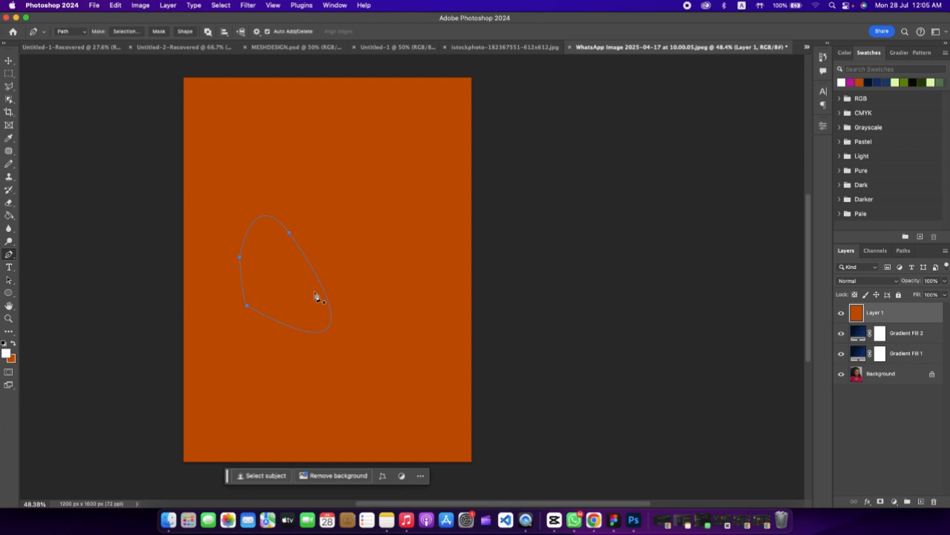
pyautogui.click(311, 268)
pyautogui.moveTo(312, 269); pyautogui.dragTo(347, 283)
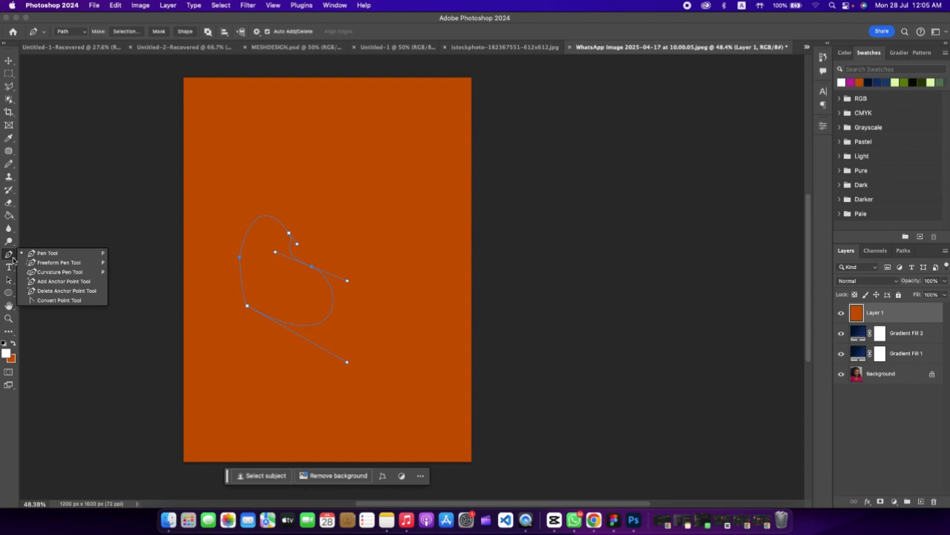
# Reshape the closed path with the Curvature Pen tool, deepening its inner notch and rounding out the upper lobe and lower-left corner.
pyautogui.rightClick(9, 254)
pyautogui.click(59, 271)
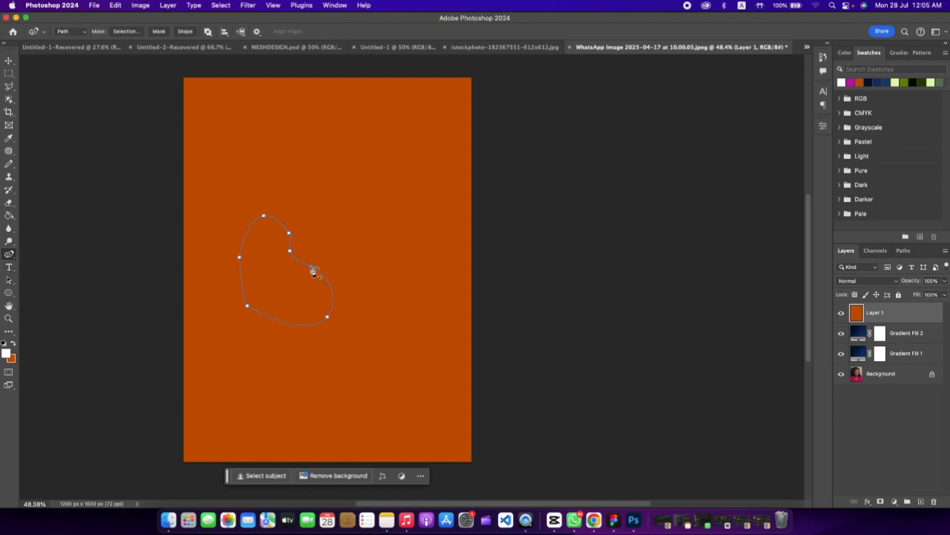
pyautogui.click(287, 270)
pyautogui.doubleClick(287, 270)
pyautogui.moveTo(347, 279); pyautogui.dragTo(340, 282)
pyautogui.moveTo(289, 233); pyautogui.dragTo(304, 231)
pyautogui.click(291, 210)
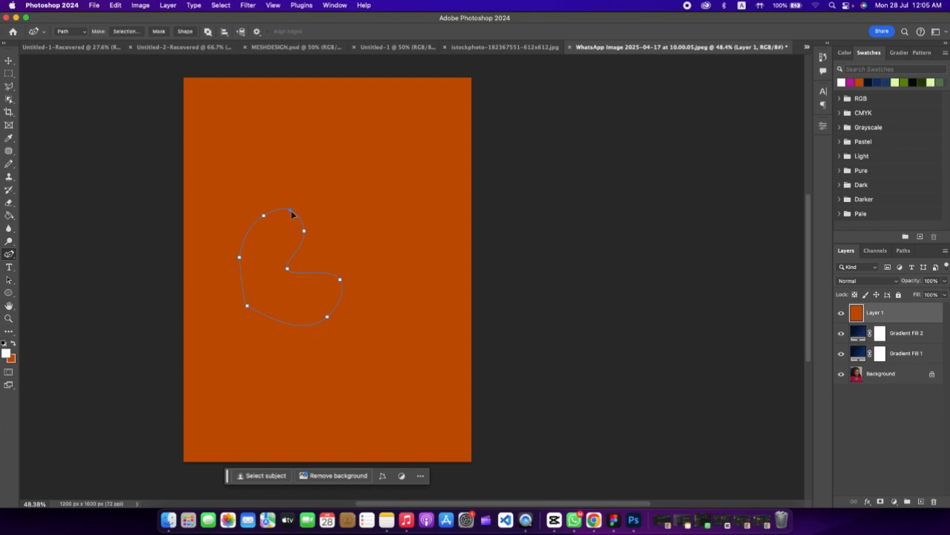
pyautogui.moveTo(288, 270); pyautogui.dragTo(300, 268)
pyautogui.moveTo(248, 308); pyautogui.dragTo(239, 316)
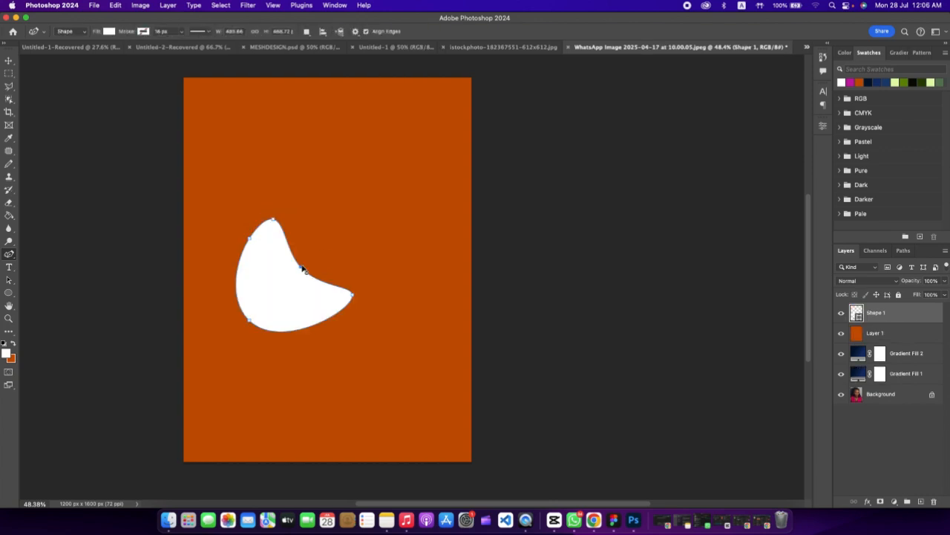
# Pull the white shape's inner curve point inward to form a crescent, and move the crescent to the right.
pyautogui.moveTo(302, 269); pyautogui.dragTo(272, 285)
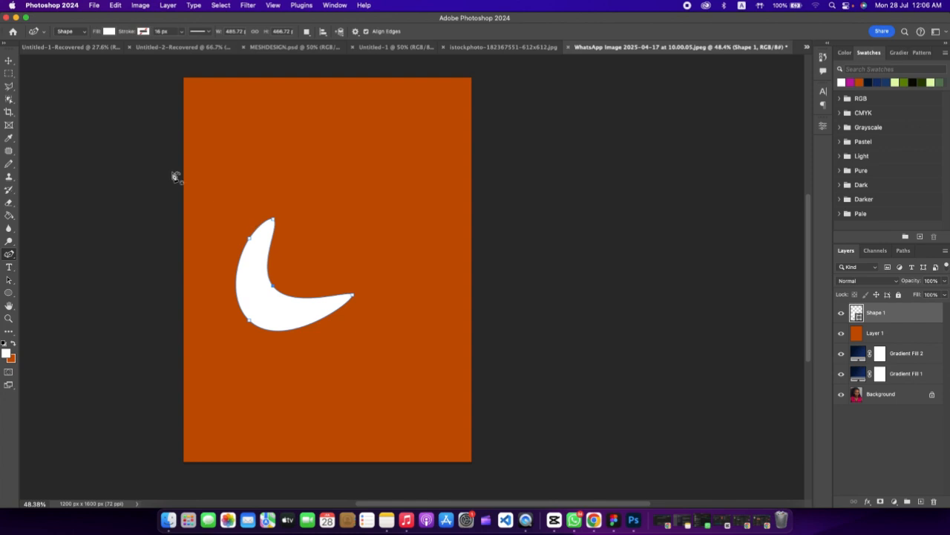
pyautogui.click(7, 61)
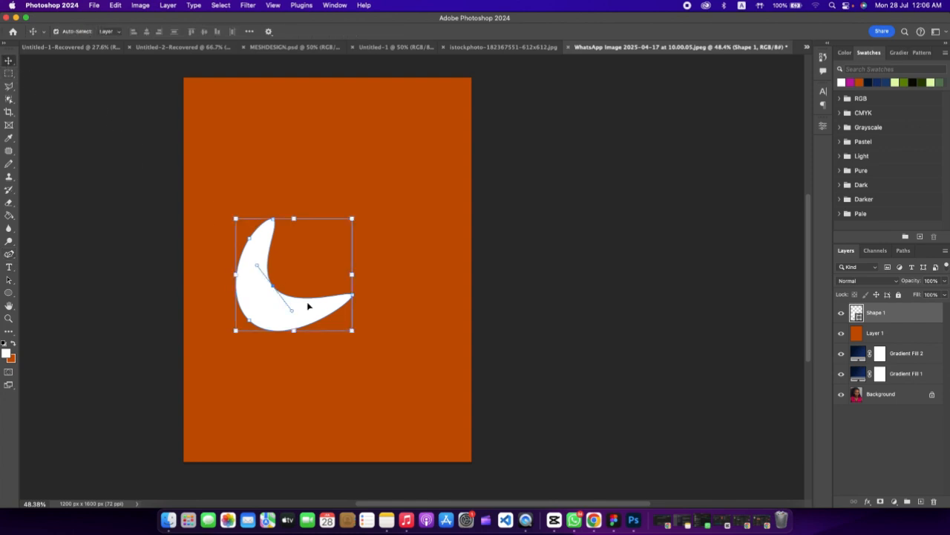
pyautogui.moveTo(307, 303); pyautogui.dragTo(374, 300)
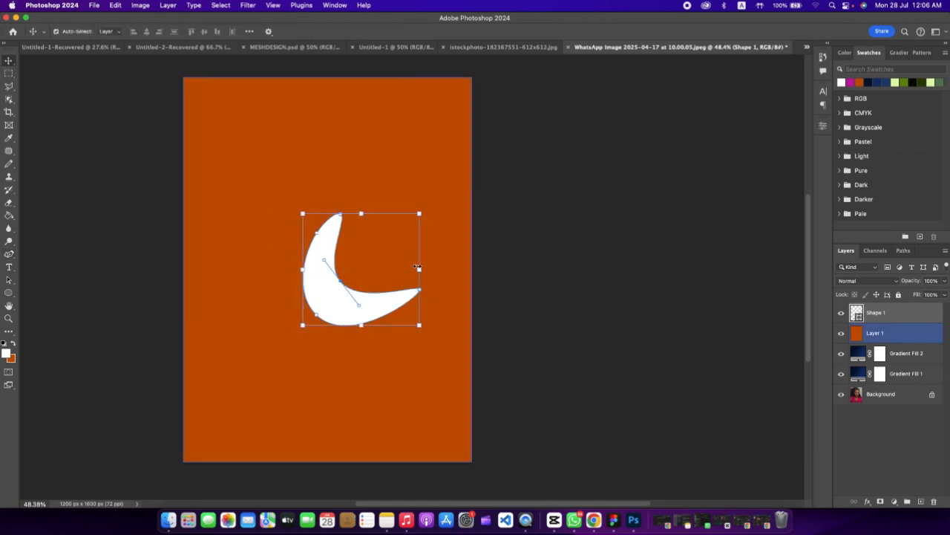
# Rotate the white crescent about 46° clockwise so it opens to the right, and shift it slightly left.
pyautogui.click(420, 269)
pyautogui.moveTo(432, 263); pyautogui.dragTo(421, 319)
pyautogui.moveTo(319, 282); pyautogui.dragTo(294, 280)
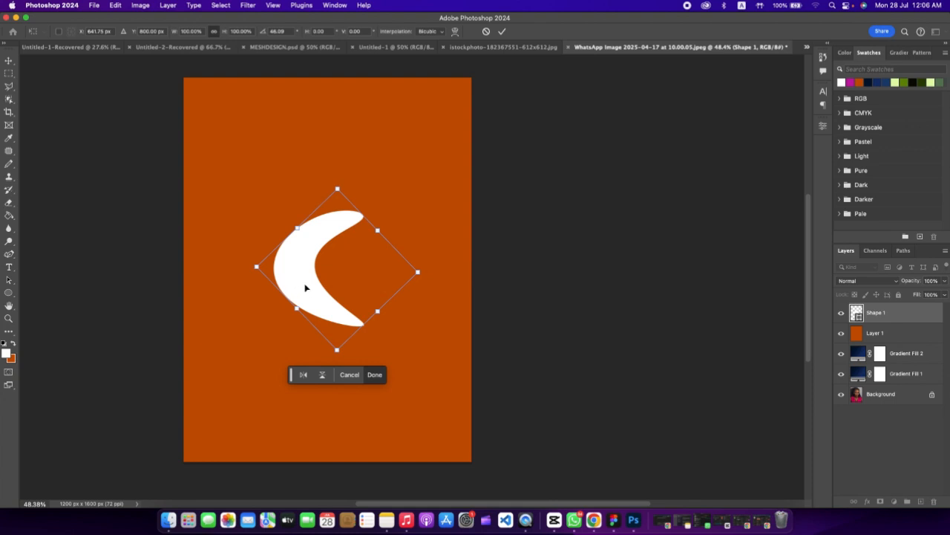
pyautogui.click(499, 32)
# Duplicate the crescent to its lower right, flip the copy horizontally, and position it to interlock with the original as an S mark.
pyautogui.moveTo(296, 296); pyautogui.dragTo(373, 324)
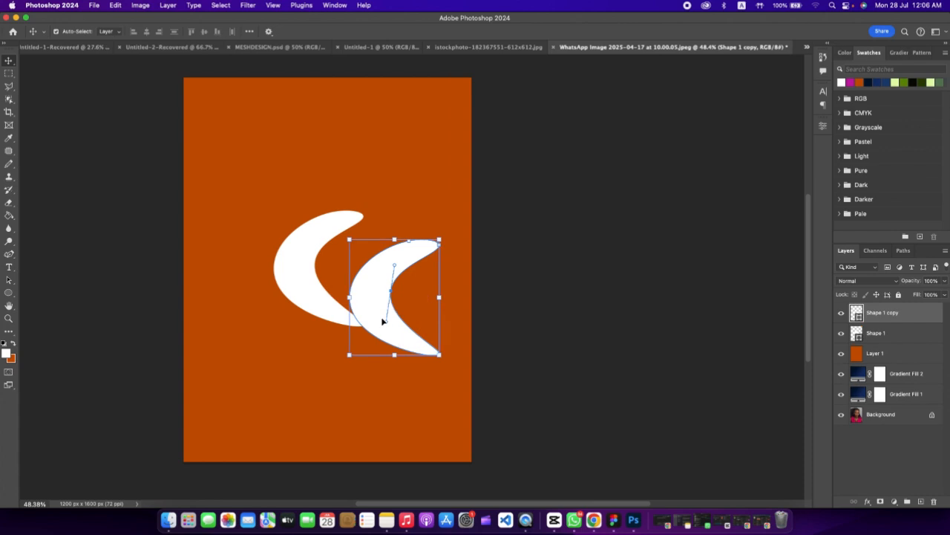
pyautogui.click(439, 297)
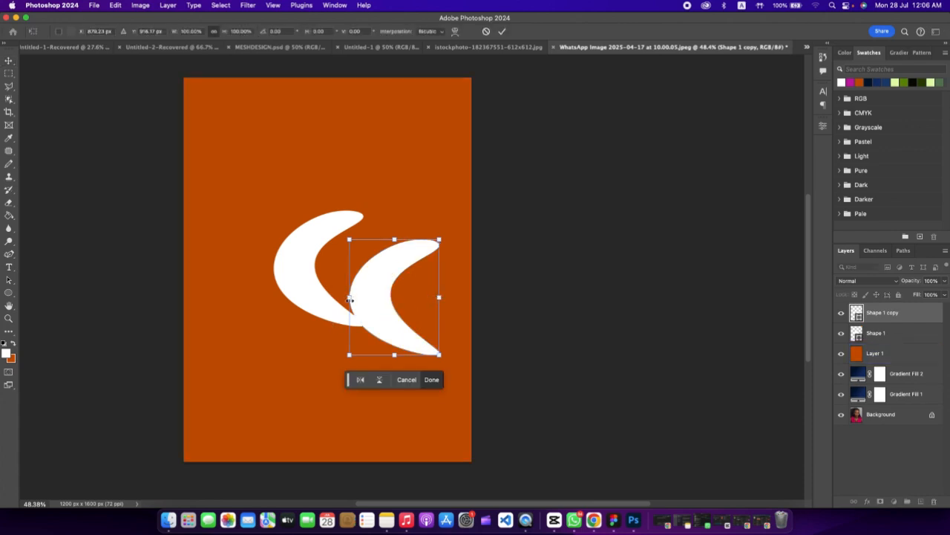
pyautogui.click(360, 379)
pyautogui.moveTo(399, 284); pyautogui.dragTo(385, 296)
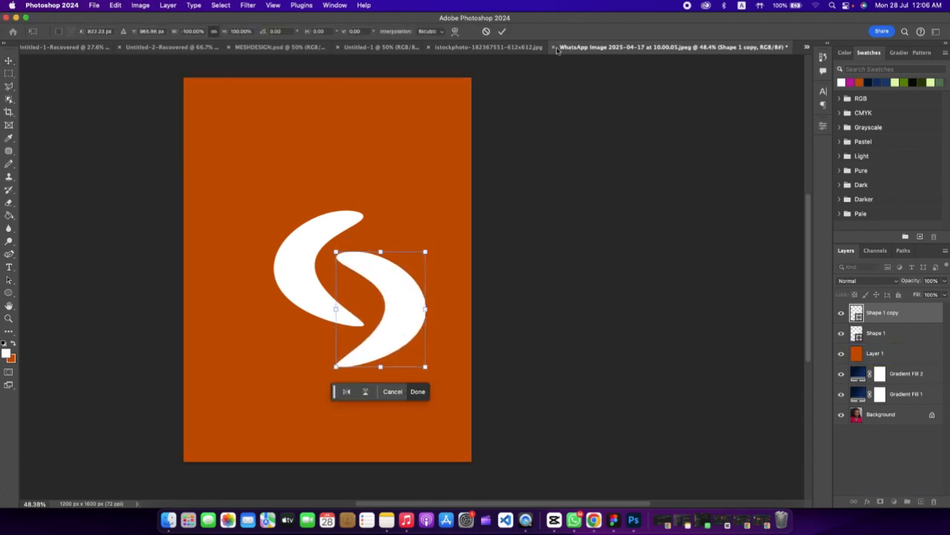
pyautogui.click(502, 31)
# Select both crescents, scale the S mark down, and duplicate it into a vertical column of three marks on the orange canvas.
pyautogui.keyDown('shift'); pyautogui.click(302, 250); pyautogui.keyUp('shift')
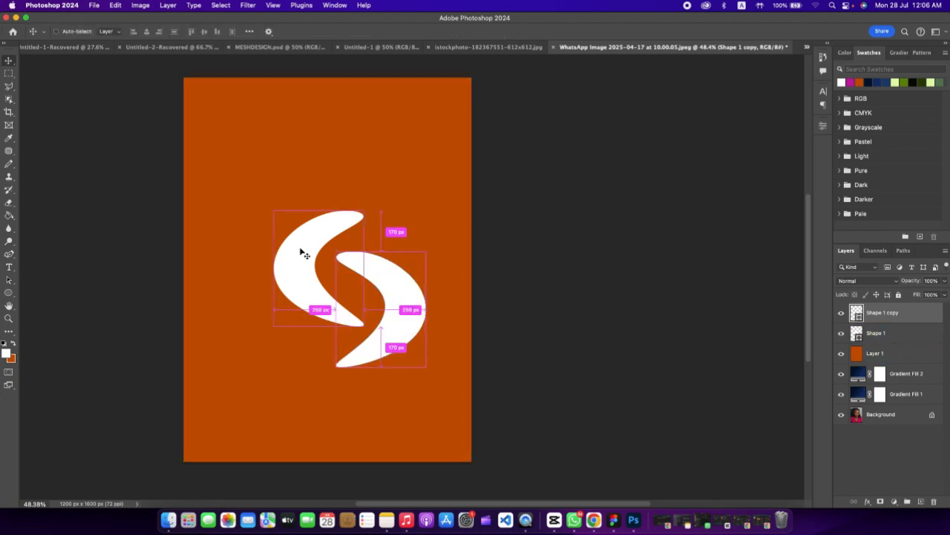
pyautogui.moveTo(425, 211); pyautogui.dragTo(343, 278)
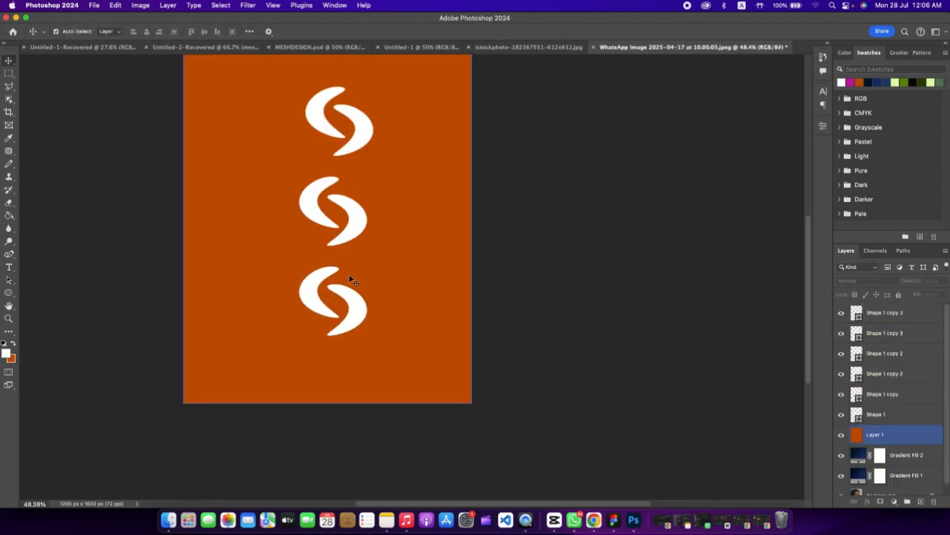
pyautogui.scroll(5, 352, 281)
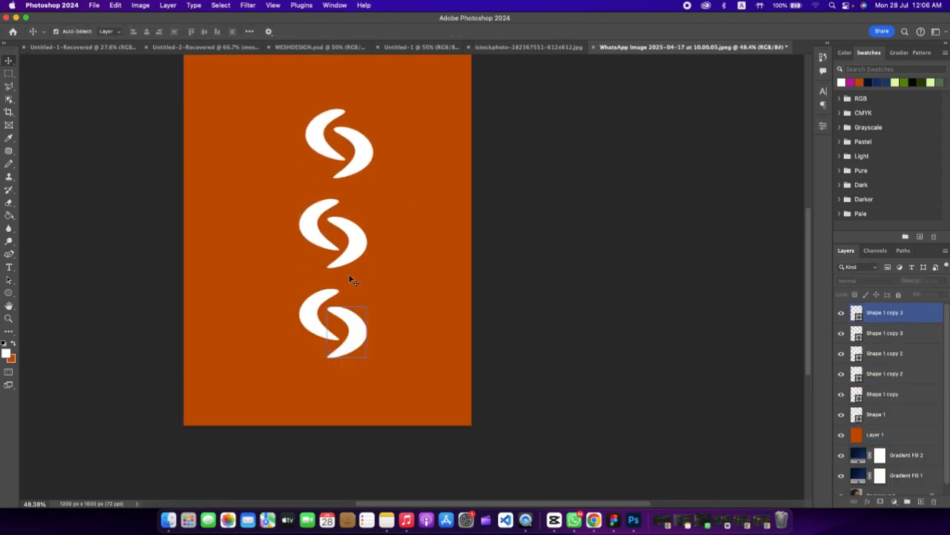
# Look over the column of three S marks on the orange canvas and view the Pen tool variants.
pyautogui.scroll(-3, 483, 304)
pyautogui.scroll(-3, 605, 302)
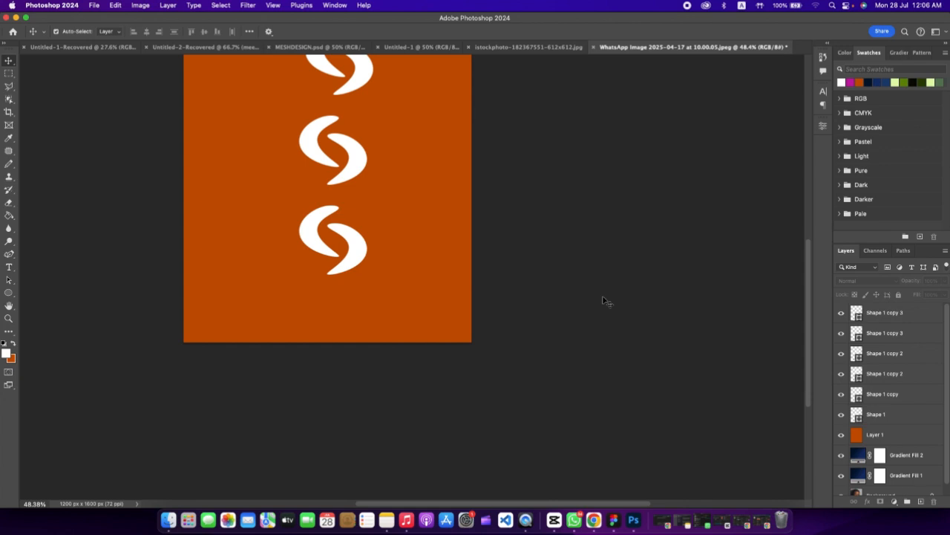
pyautogui.scroll(3, 608, 303)
pyautogui.click(440, 288)
pyautogui.scroll(3, 416, 286)
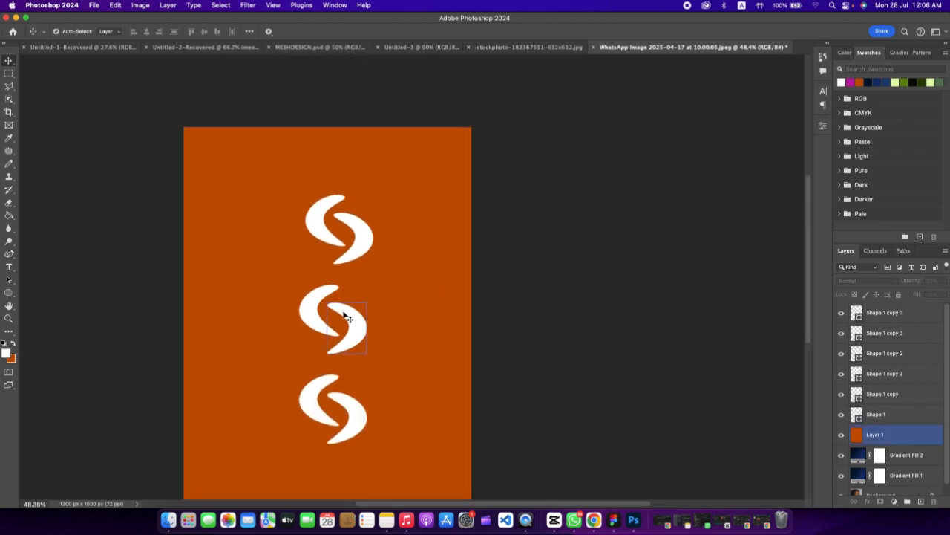
pyautogui.scroll(-4, 346, 311)
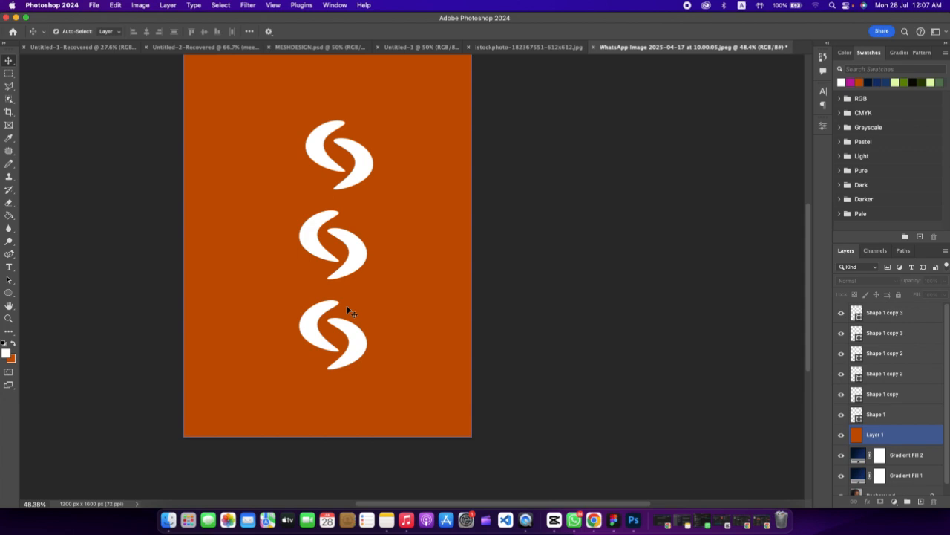
pyautogui.scroll(-1, 348, 310)
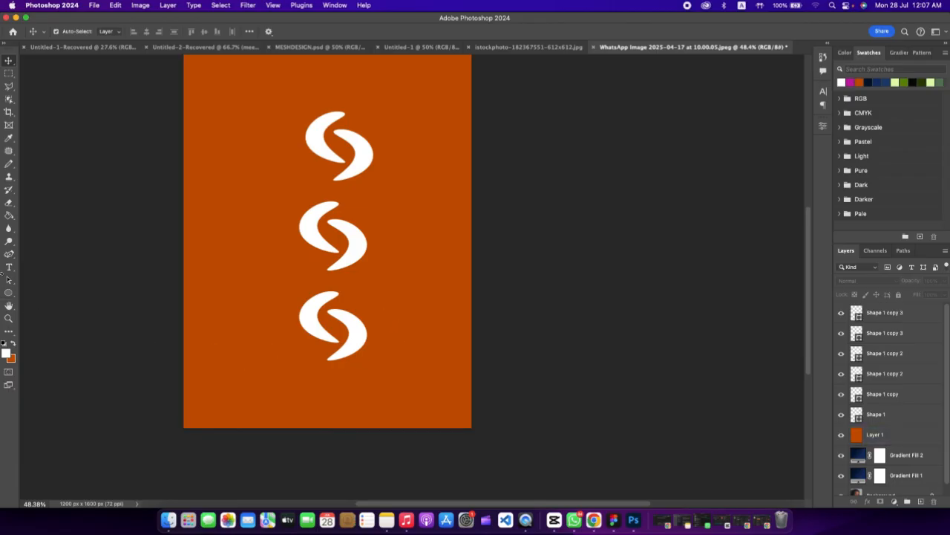
pyautogui.click(8, 253)
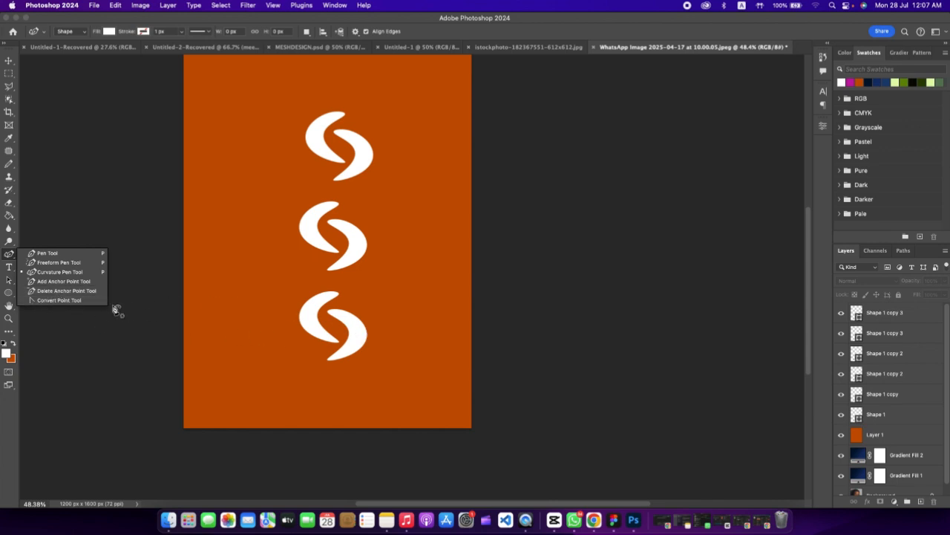
# Add the white horizontal title CHINATOWN in 103 pt TypoGraphica above the column of S marks.
pyautogui.click(78, 132)
pyautogui.press('t')
pyautogui.scroll(2, 240, 159)
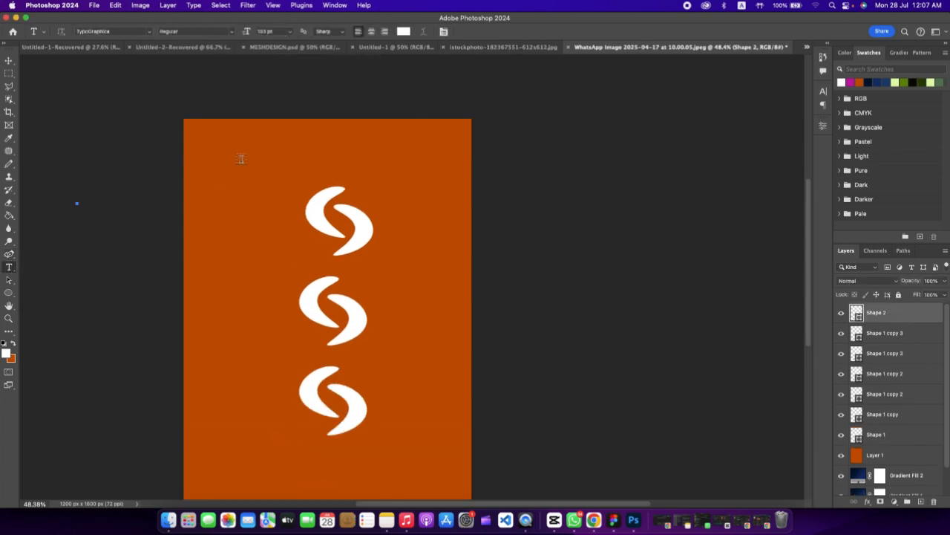
pyautogui.click(249, 159)
pyautogui.moveTo(319, 172)
pyautogui.mouseDown()
pyautogui.moveTo(353, 172)
pyautogui.moveTo(332, 170)
pyautogui.mouseUp()
pyautogui.write('chin')
pyautogui.press('BackSpace')
pyautogui.press('BackSpace')
pyautogui.press('BackSpace')
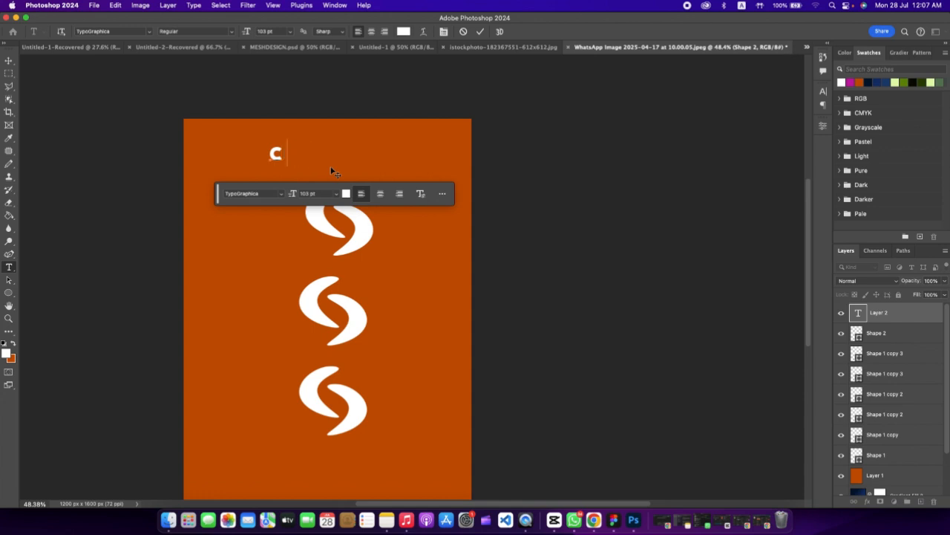
pyautogui.press('BackSpace')
pyautogui.write('C')
pyautogui.write('HNI')
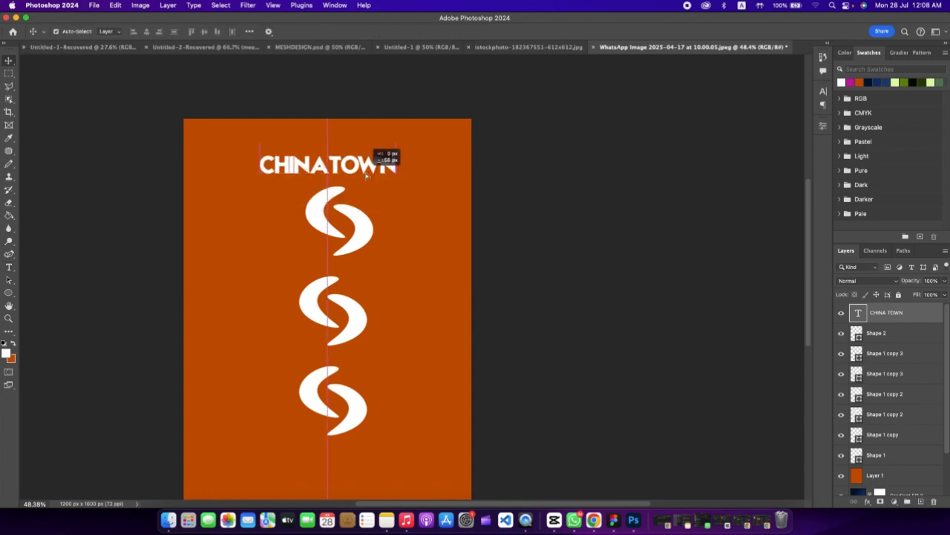
# Center the title horizontally above the S marks and insert a wide gap between CHINA and TOWN.
pyautogui.click(297, 201)
pyautogui.click(331, 113)
pyautogui.click(313, 173)
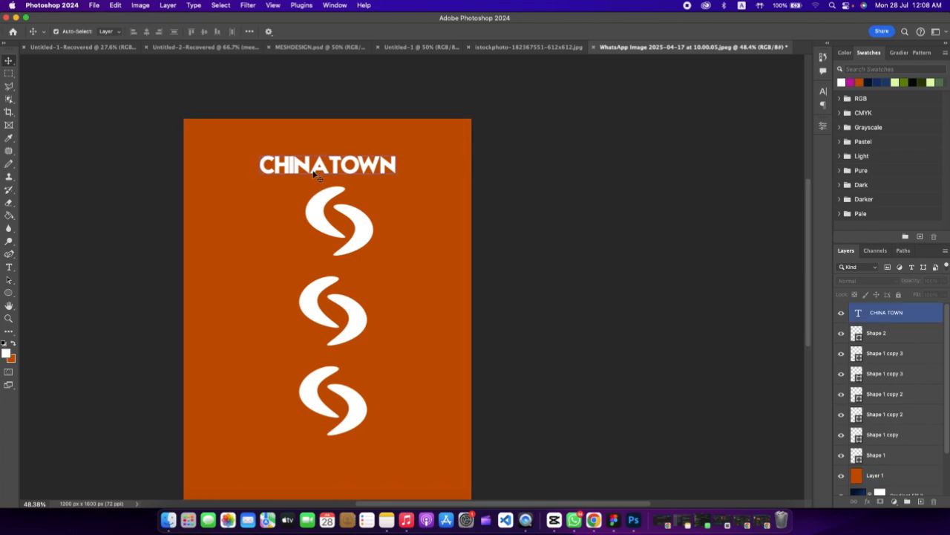
pyautogui.doubleClick(340, 172)
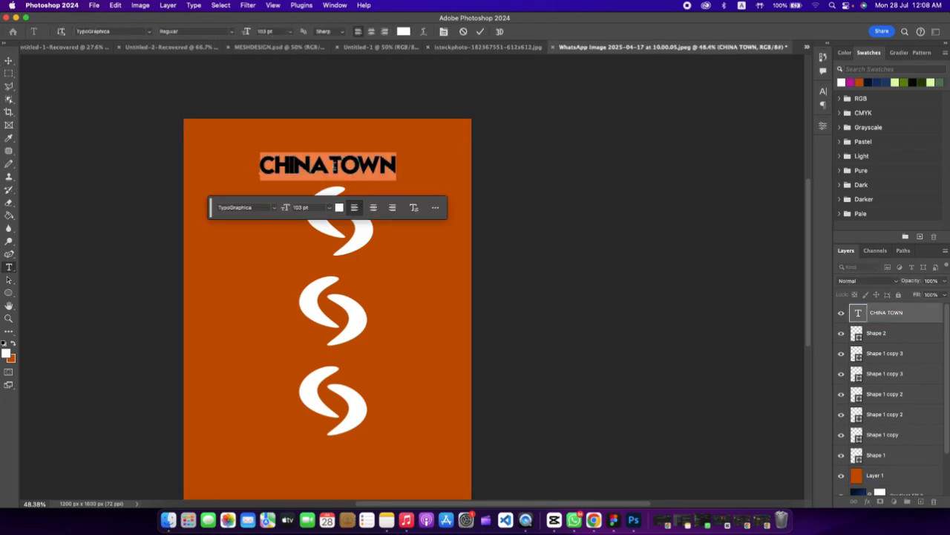
pyautogui.click(324, 167)
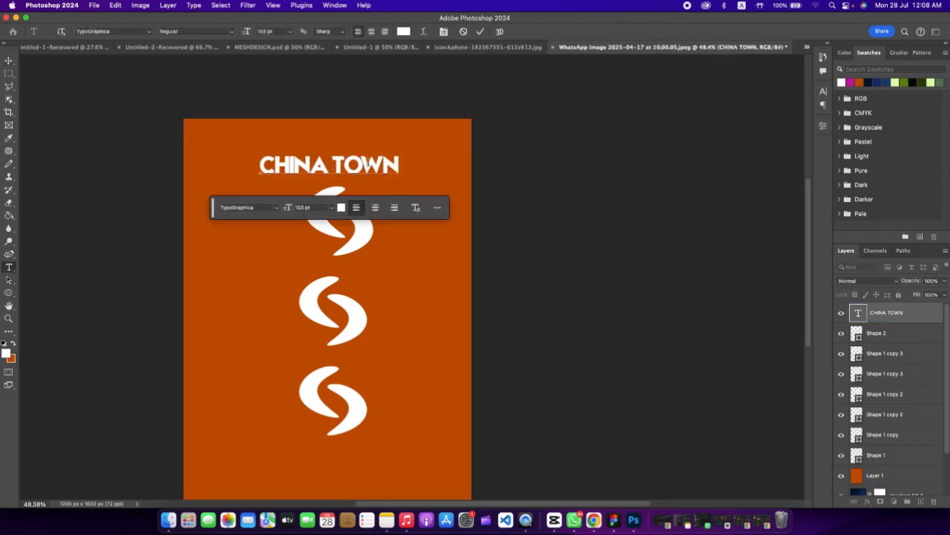
pyautogui.click(9, 60)
pyautogui.click(360, 194)
pyautogui.click(379, 173)
pyautogui.click(95, 247)
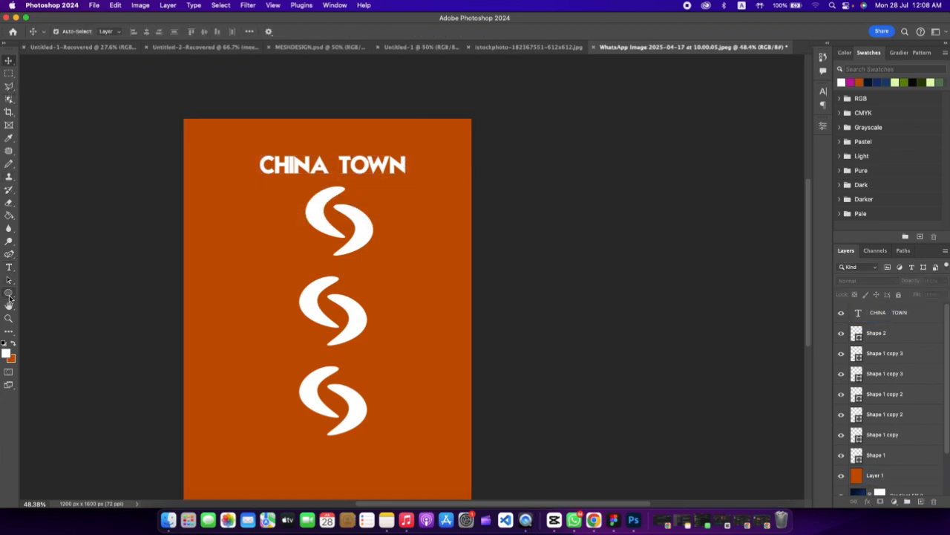
pyautogui.scroll(-2, 8, 300)
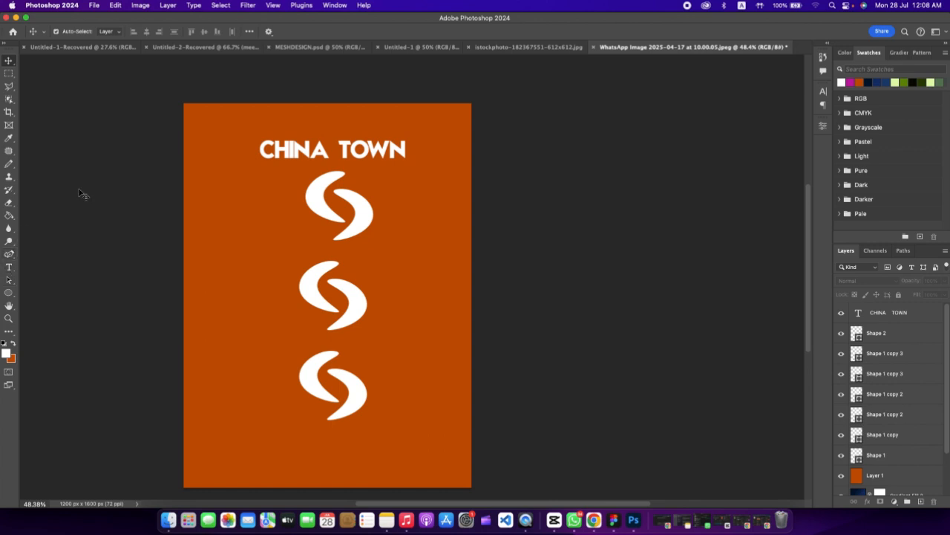
pyautogui.click(346, 189)
pyautogui.click(355, 151)
pyautogui.click(453, 185)
pyautogui.scroll(-5, 446, 194)
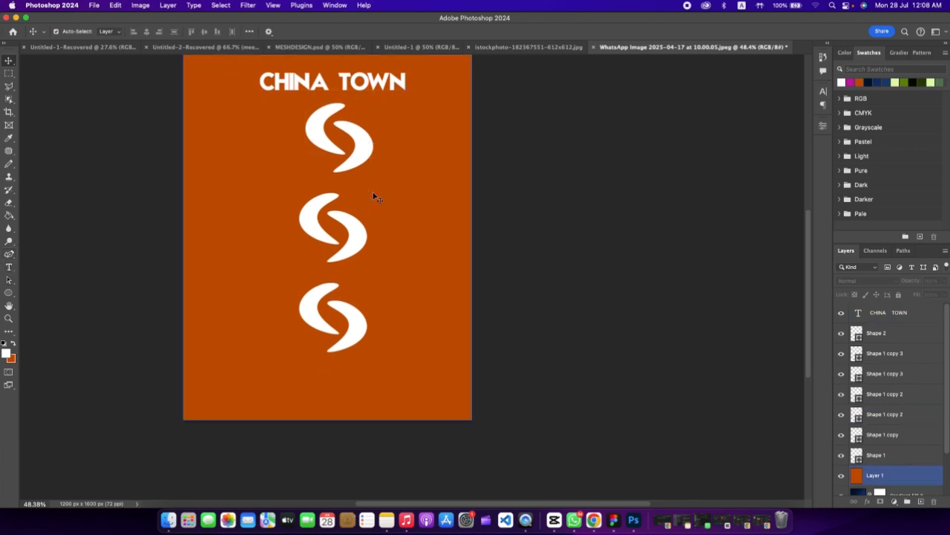
pyautogui.scroll(6, 222, 253)
pyautogui.click(338, 256)
pyautogui.scroll(-5, 310, 238)
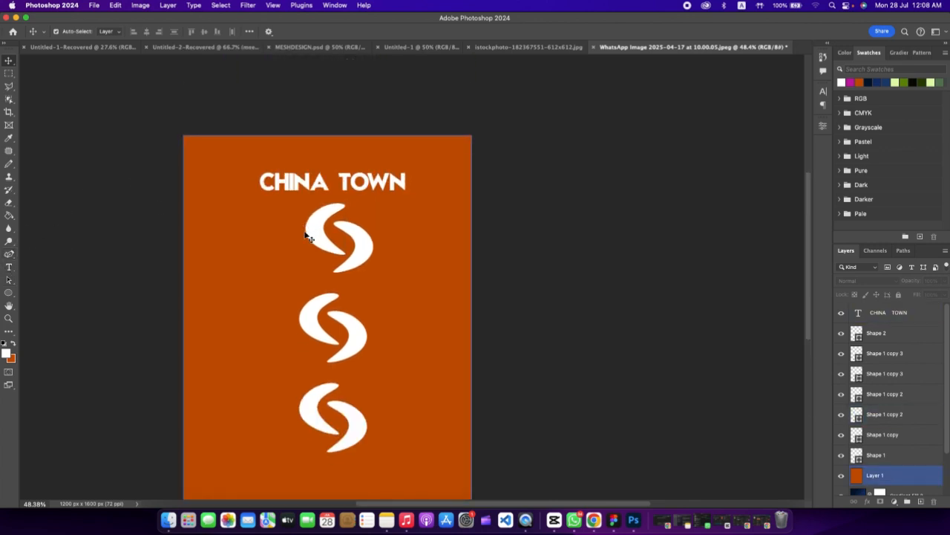
# Create a tall, narrow paragraph text box left of the S marks with Lorem ipsum placeholder text in Avenir Next at 24 pt.
pyautogui.press('t')
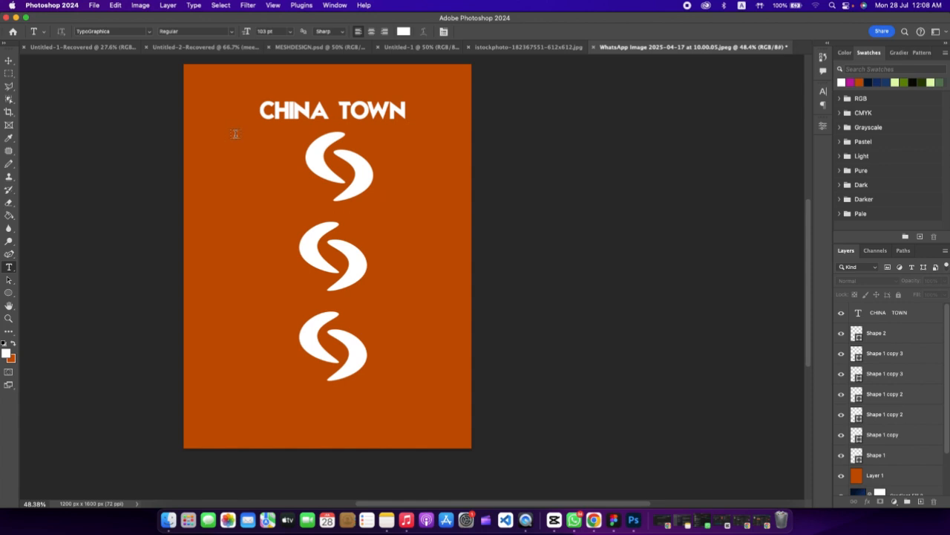
pyautogui.moveTo(236, 132); pyautogui.dragTo(286, 377)
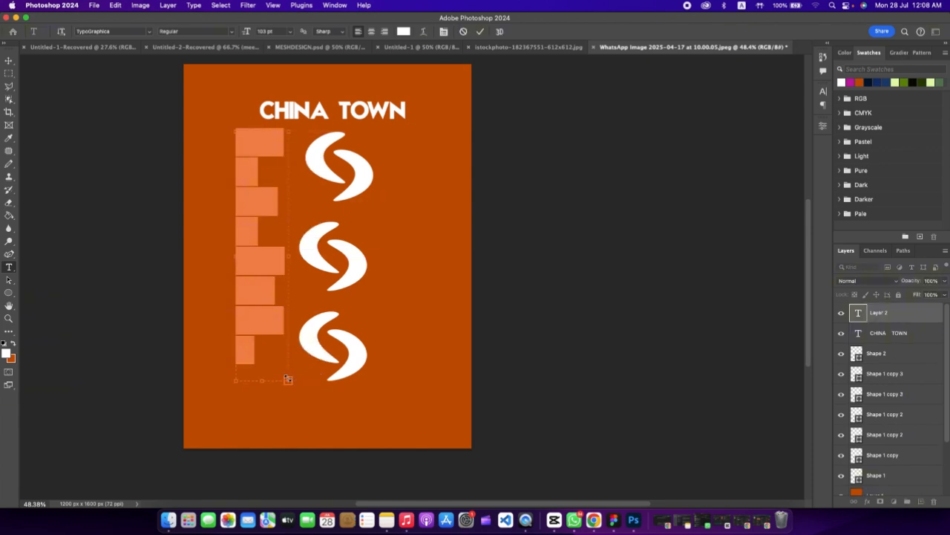
pyautogui.click(149, 32)
pyautogui.click(306, 146)
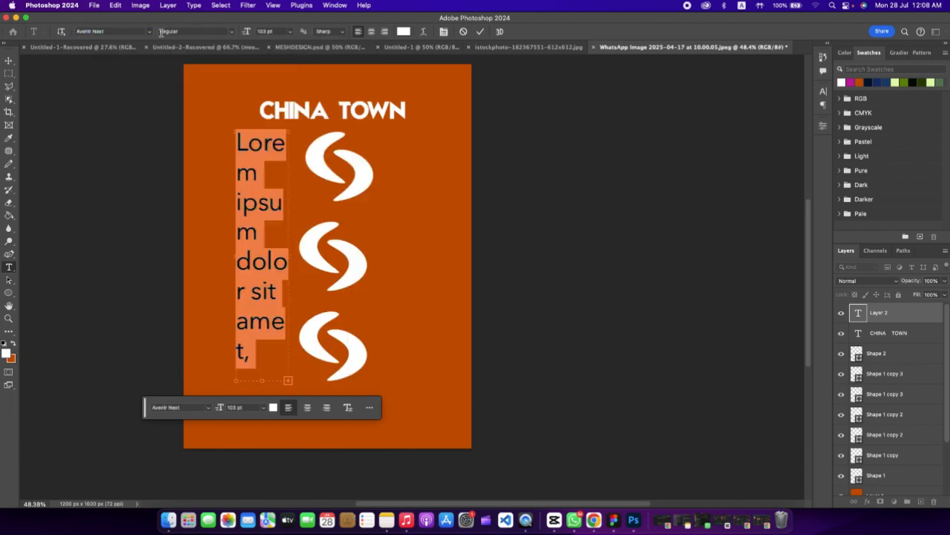
pyautogui.moveTo(247, 34); pyautogui.dragTo(211, 47)
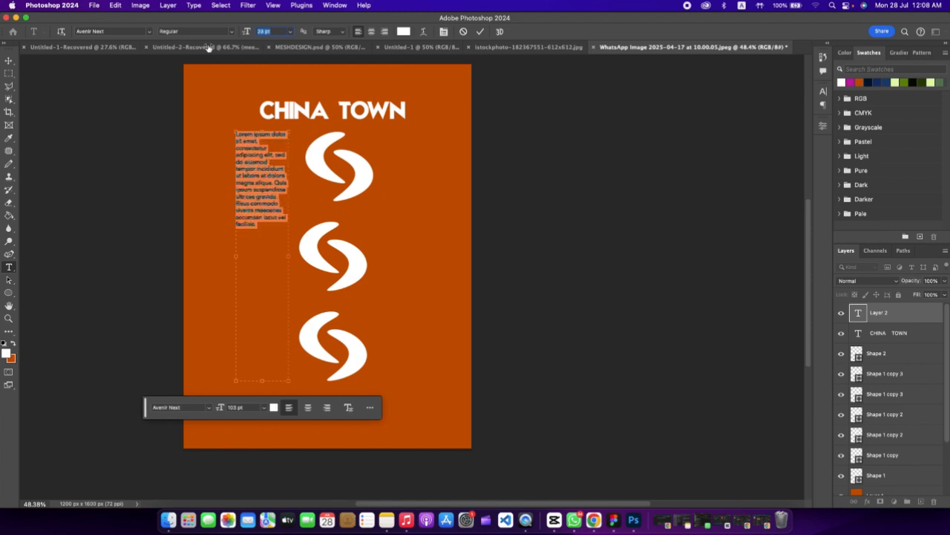
# Fill the rest of the text box with repeated copies of the Lorem ipsum paragraph and commit the text.
pyautogui.moveTo(281, 311); pyautogui.dragTo(202, 124)
pyautogui.press('super+c')
pyautogui.click(233, 157)
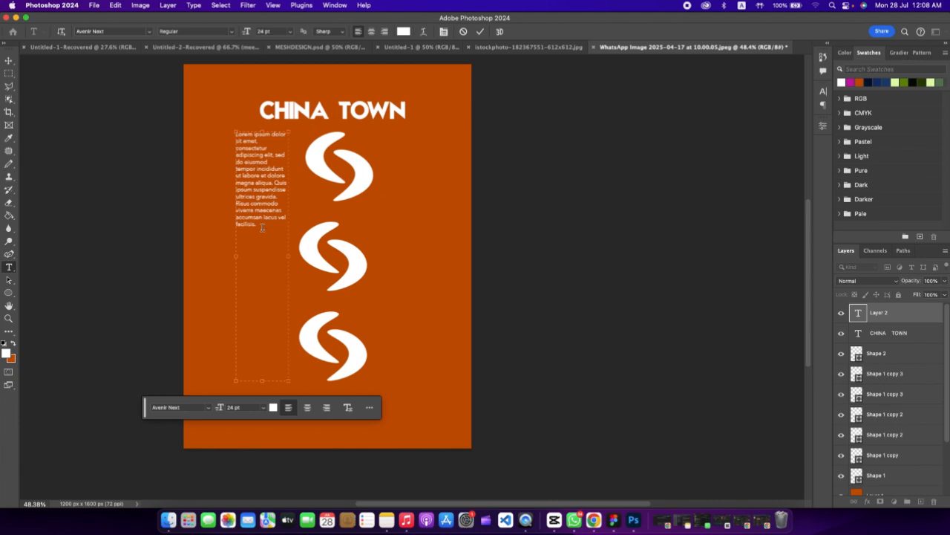
pyautogui.press('super+v')
pyautogui.press('super+Return')
pyautogui.press('v')
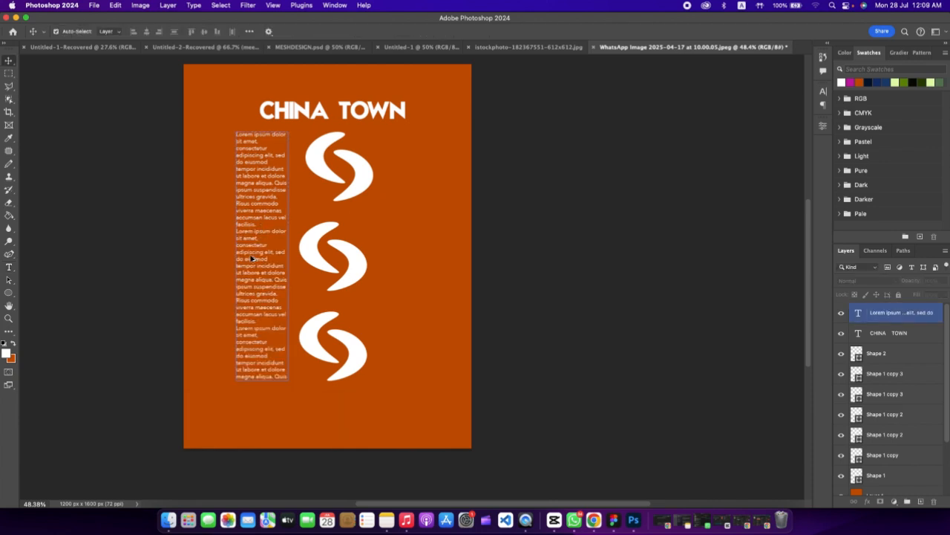
# Replace a trial copy of the paragraph right of the S marks with a vertical 24 pt column of random capital letters.
pyautogui.moveTo(258, 252); pyautogui.dragTo(406, 251)
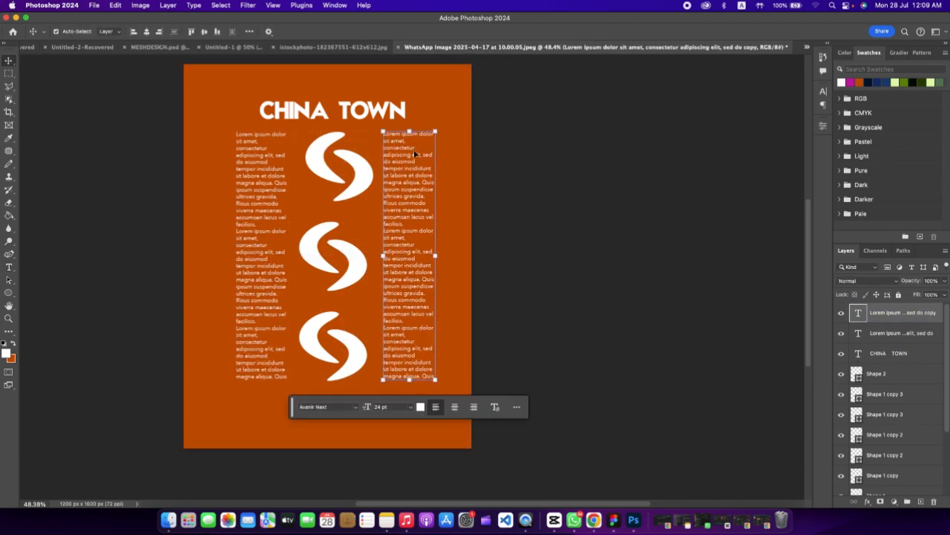
pyautogui.press('BackSpace')
pyautogui.click(9, 268)
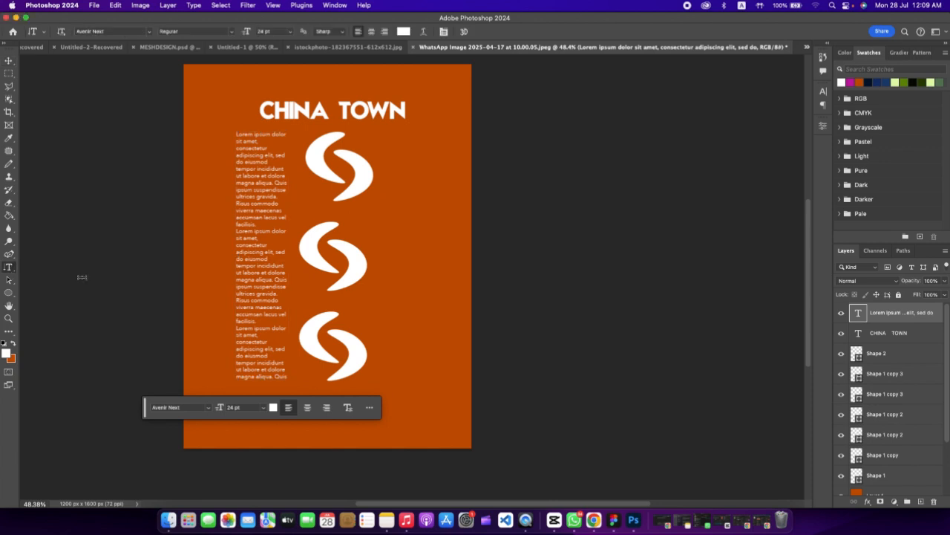
pyautogui.click(411, 145)
pyautogui.write('a')
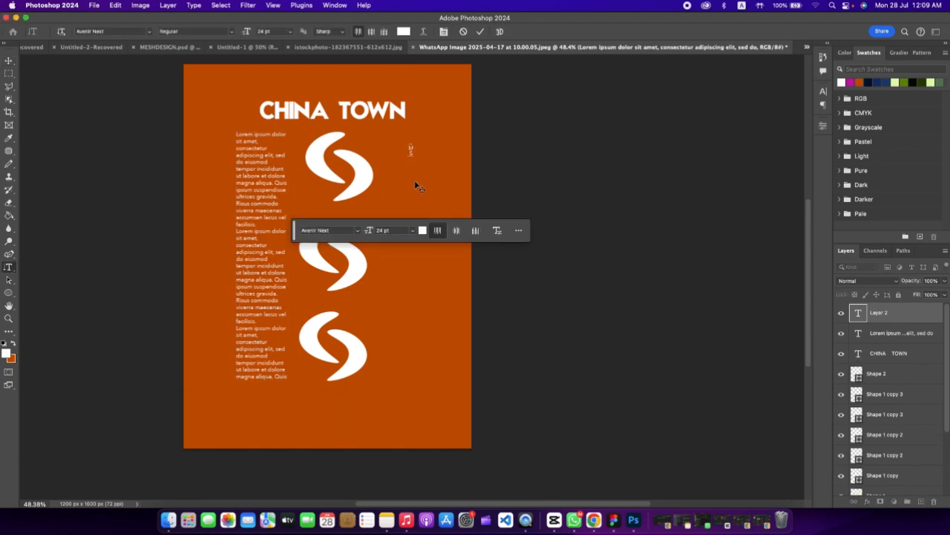
pyautogui.write('sdfasdfasdfas')
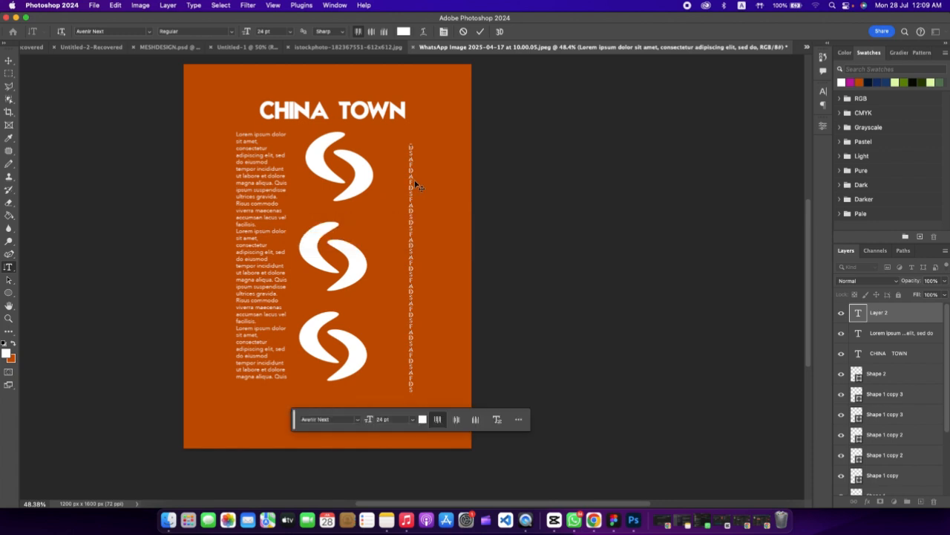
pyautogui.press('Escape')
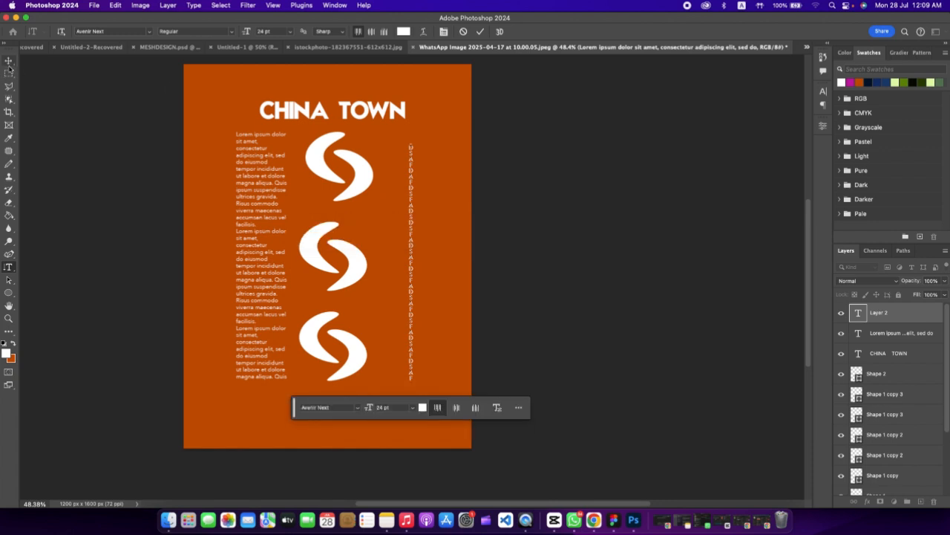
pyautogui.press('v')
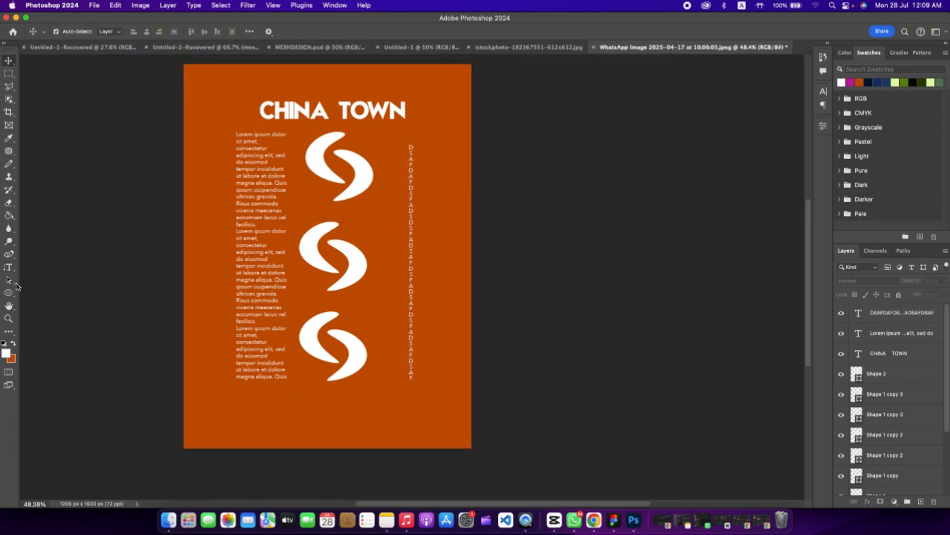
# Try the type mask tools by making a horizontal selection of random capitals below the S marks and moving it on the orange layer.
pyautogui.click(8, 268)
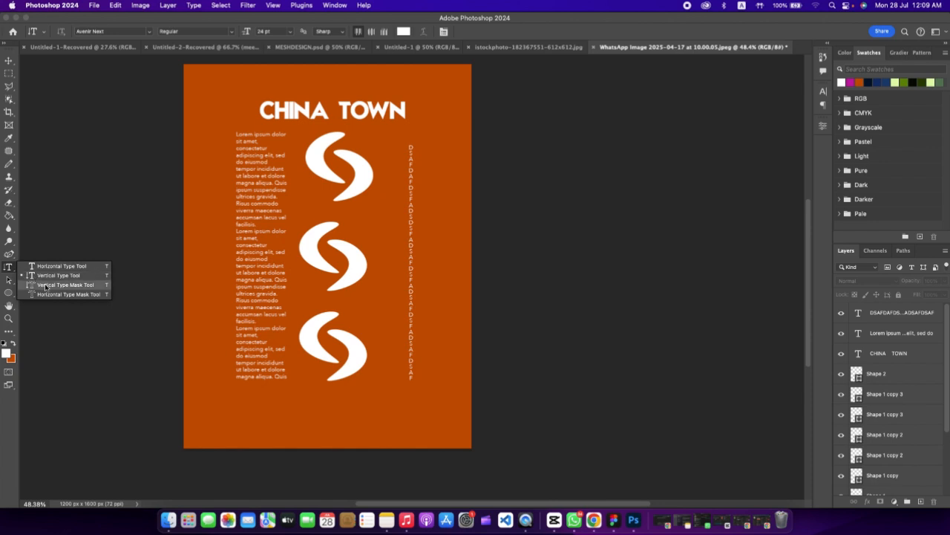
pyautogui.click(77, 288)
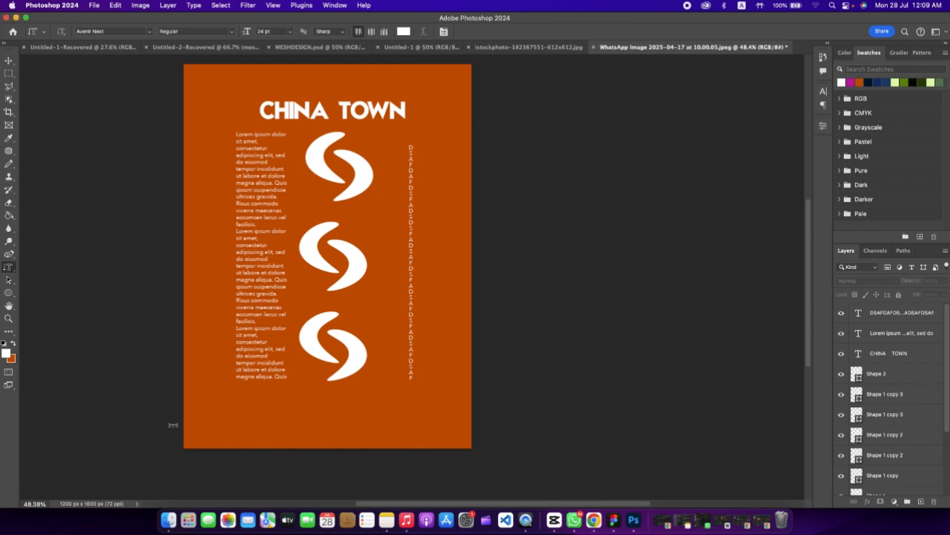
pyautogui.click(9, 268)
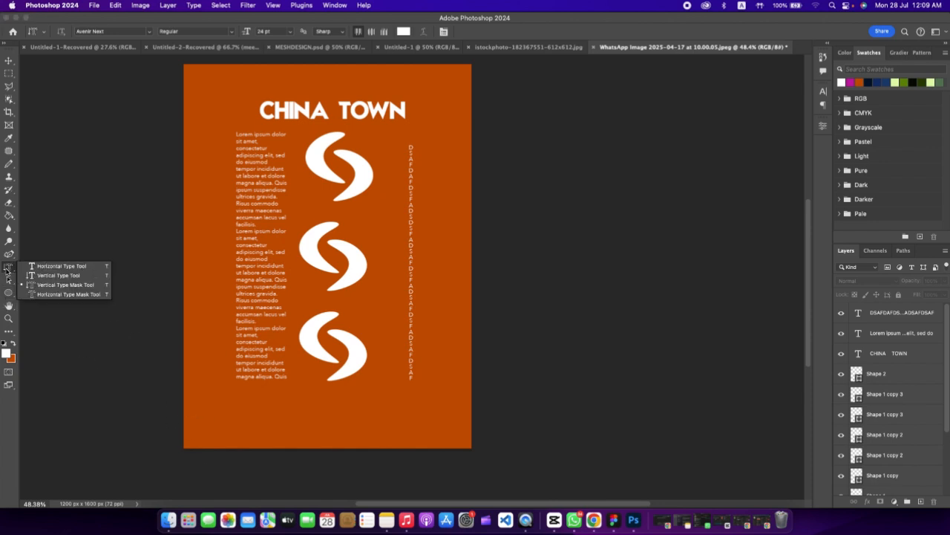
pyautogui.click(42, 297)
pyautogui.click(239, 408)
pyautogui.write('FDSDSFADSAFDSFADSAFDSFADSAFDSFADSAFDSFADSAFDS')
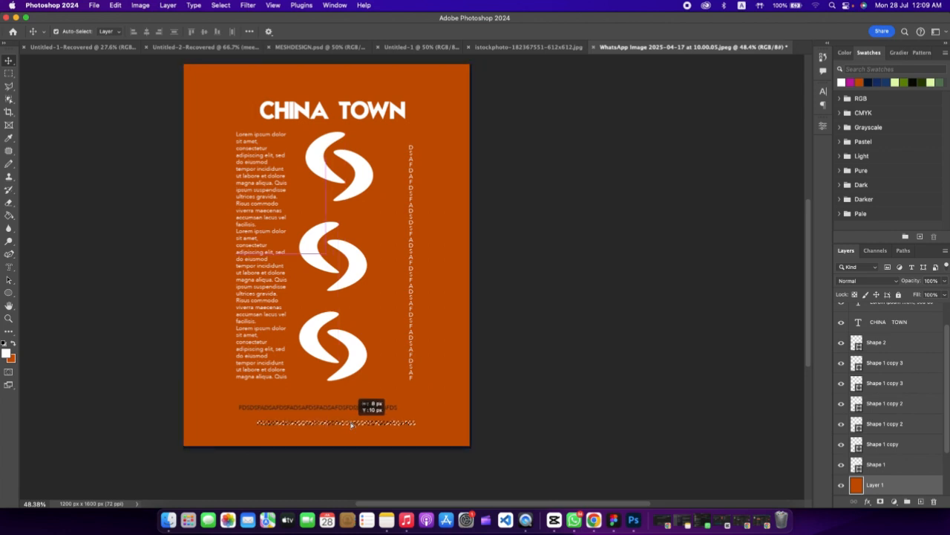
pyautogui.hotkey('ctrl', 'Return')
pyautogui.press('v')
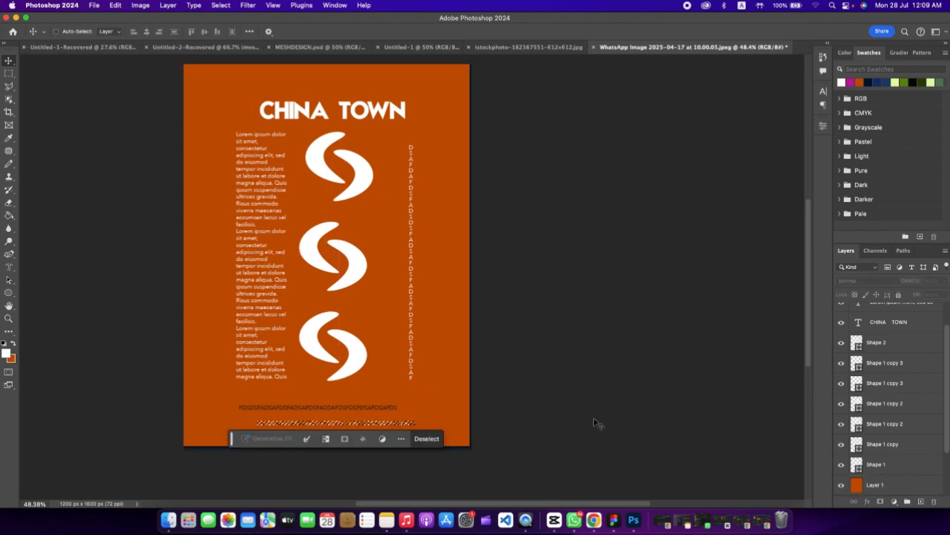
pyautogui.click(409, 430)
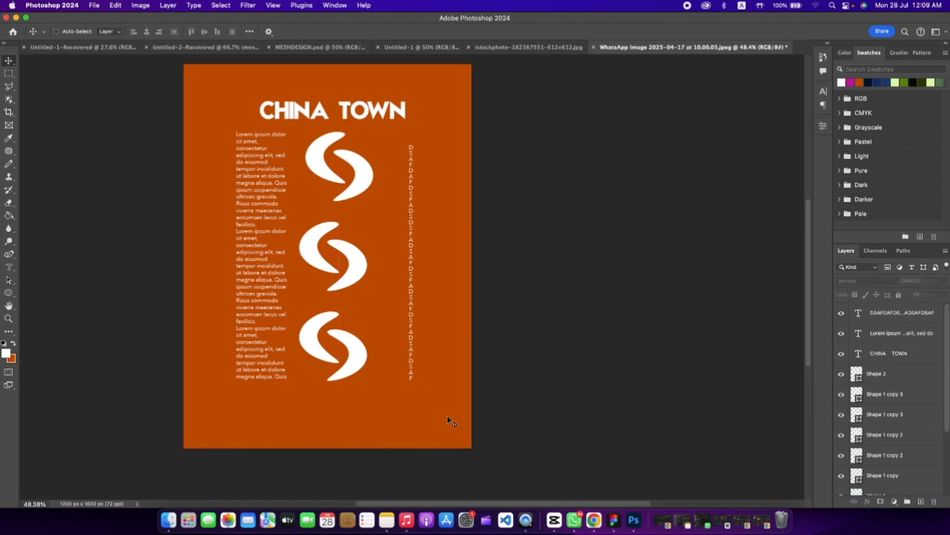
pyautogui.click(356, 262)
pyautogui.scroll(-1, 360, 265)
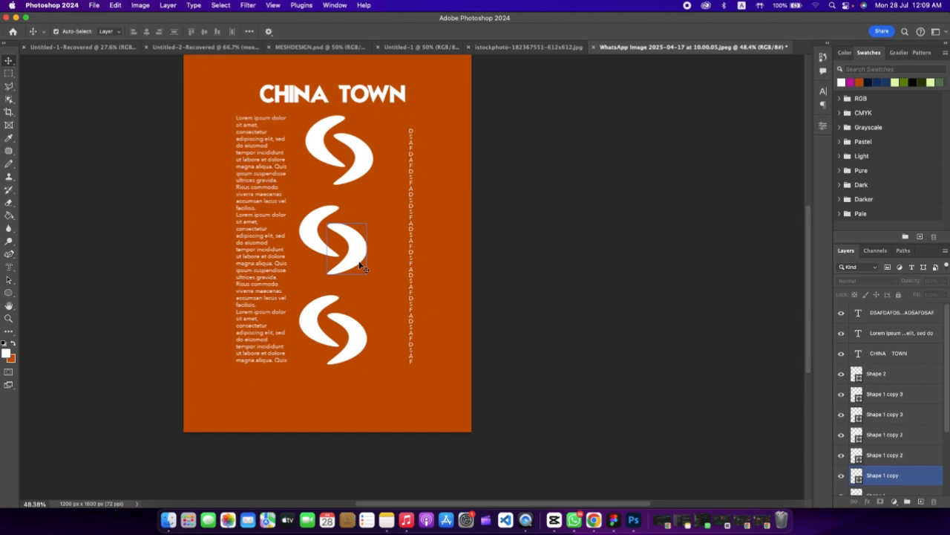
pyautogui.click(356, 274)
pyautogui.scroll(-1, 357, 275)
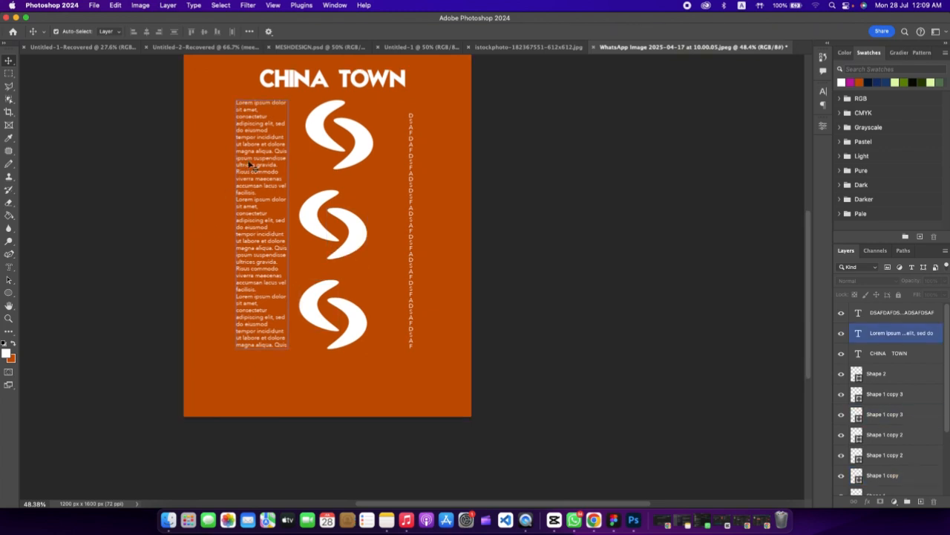
pyautogui.scroll(2, 356, 253)
pyautogui.click(329, 157)
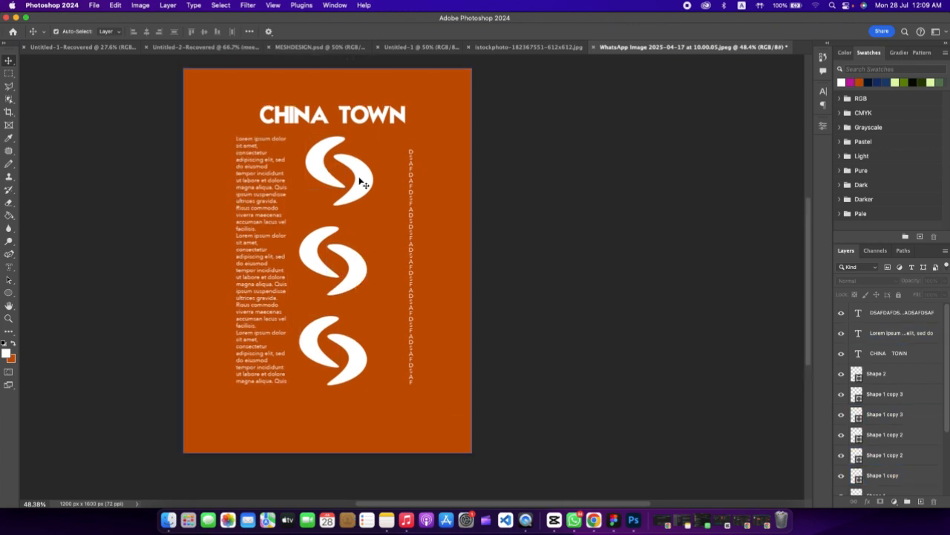
pyautogui.click(260, 149)
pyautogui.scroll(-1, 222, 193)
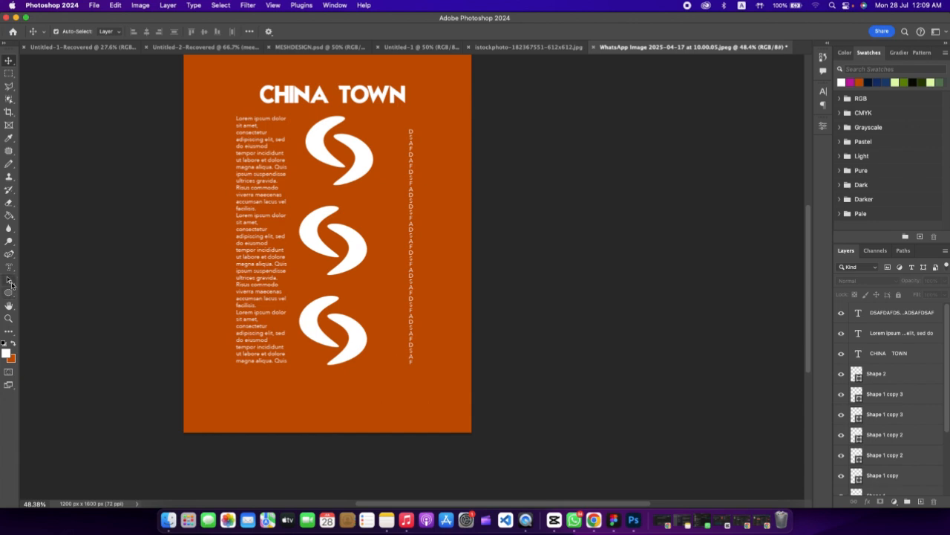
# View the Path Selection tool variants and set the Rectangle tool's drawing mode to Path.
pyautogui.click(9, 280)
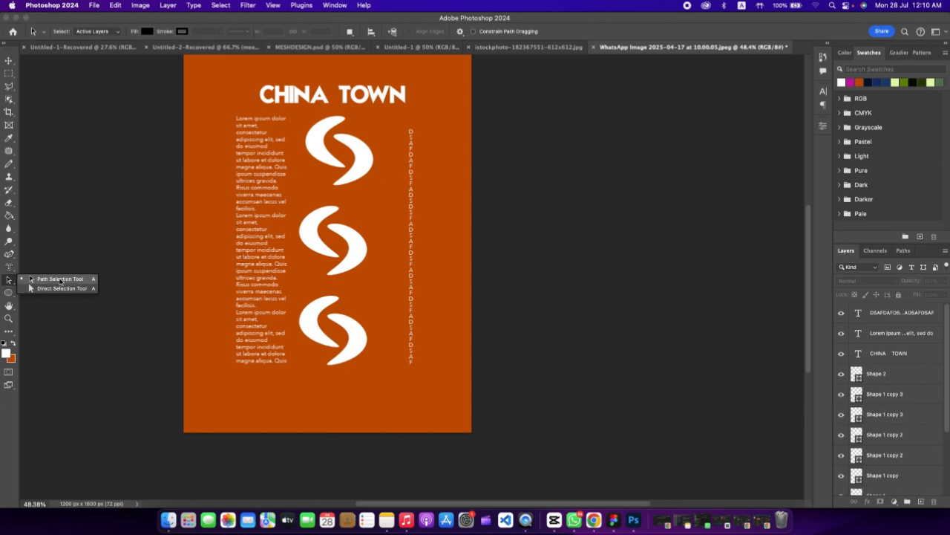
pyautogui.click(9, 292)
pyautogui.click(52, 288)
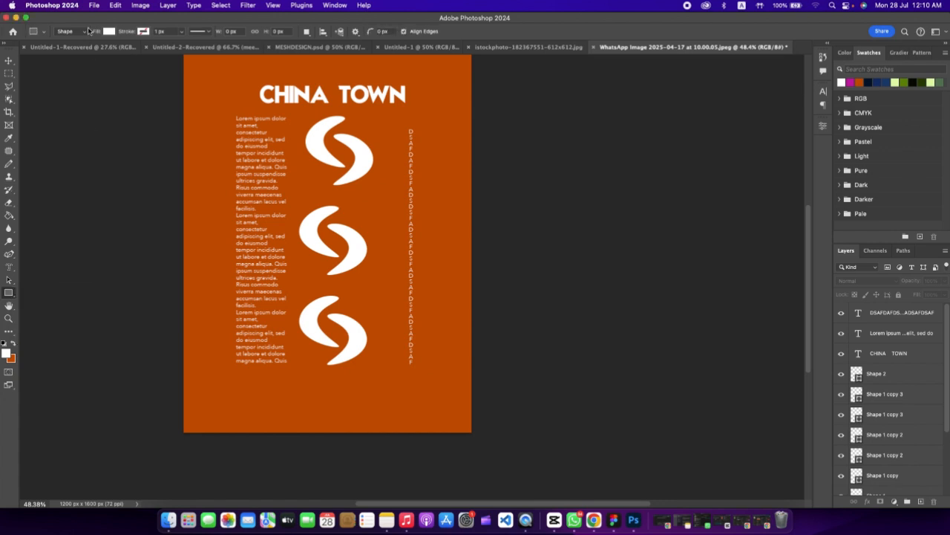
pyautogui.click(88, 31)
pyautogui.click(83, 39)
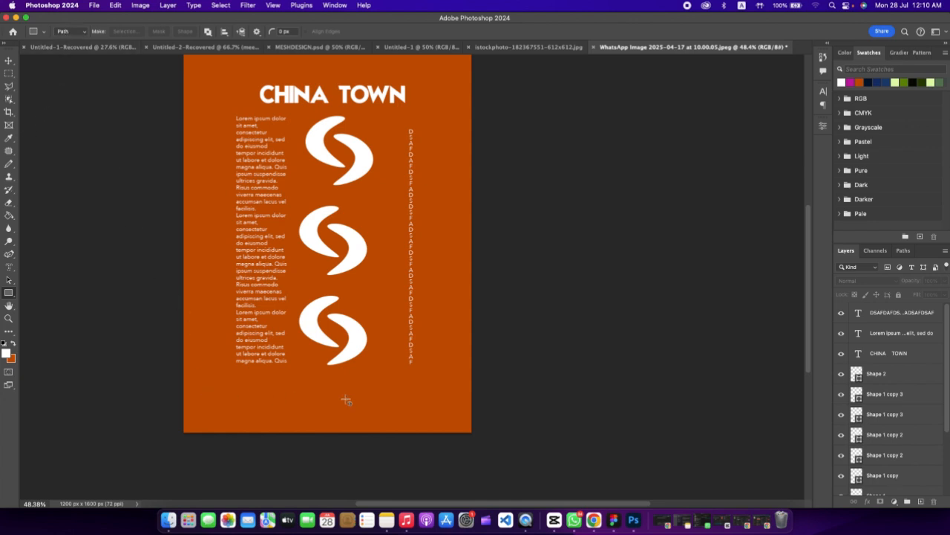
# Sketch a rectangular path about 1034 × 97 px below the S marks and shift it slightly with the Path Selection tool.
pyautogui.moveTo(206, 395); pyautogui.dragTo(454, 416)
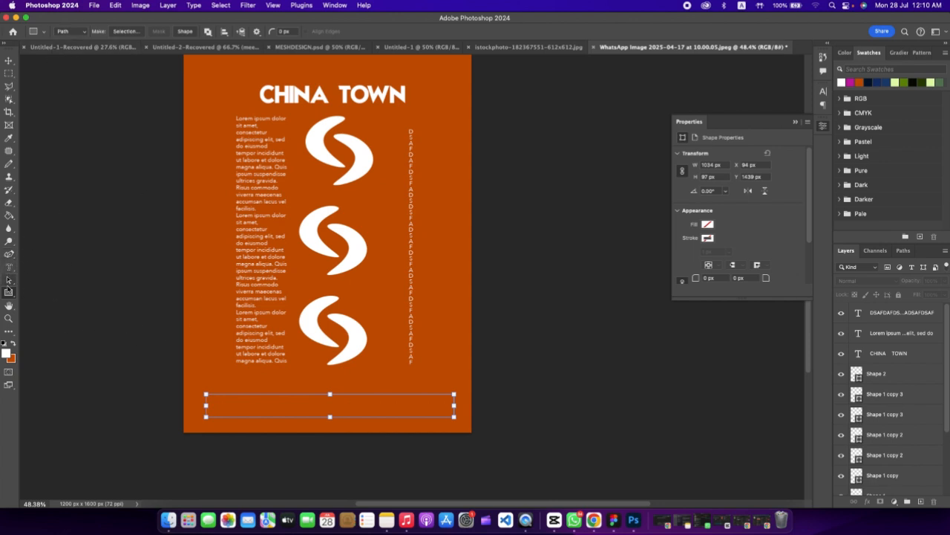
pyautogui.click(8, 280)
pyautogui.moveTo(266, 403)
pyautogui.mouseDown()
pyautogui.moveTo(335, 186)
pyautogui.moveTo(444, 417)
pyautogui.moveTo(223, 427)
pyautogui.moveTo(306, 394)
pyautogui.moveTo(266, 391)
pyautogui.moveTo(201, 346)
pyautogui.moveTo(279, 425)
pyautogui.moveTo(277, 396)
pyautogui.mouseUp()
pyautogui.click(9, 61)
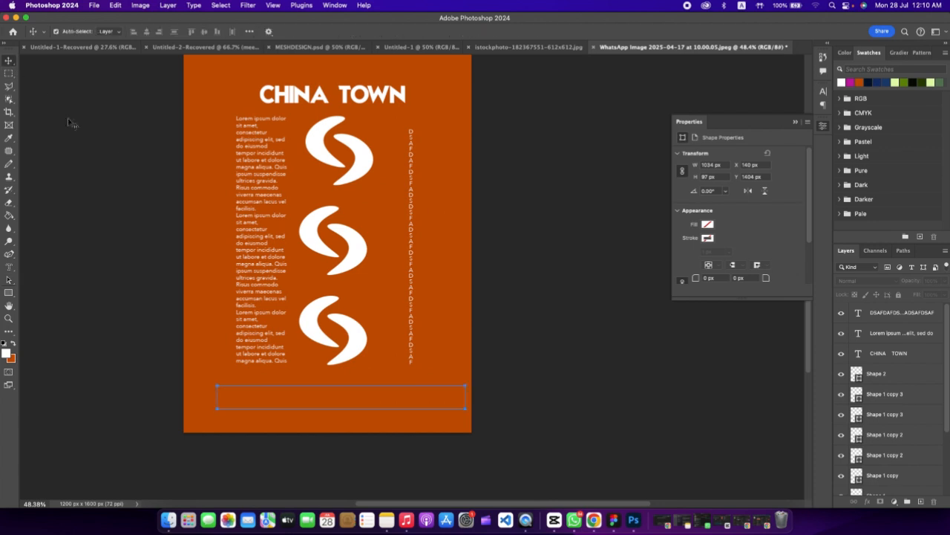
pyautogui.moveTo(366, 386)
pyautogui.mouseDown()
pyautogui.moveTo(414, 395)
pyautogui.moveTo(371, 384)
pyautogui.mouseUp()
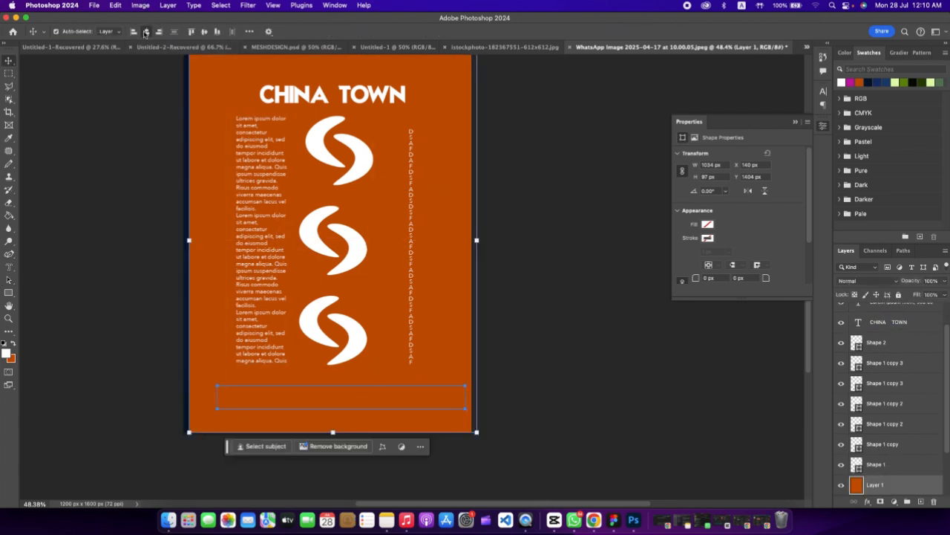
pyautogui.press('super+z')
# Shift the rectangular path toward the poster's centre and run random capitals in 24 pt Avenir Next around its outline.
pyautogui.click(9, 281)
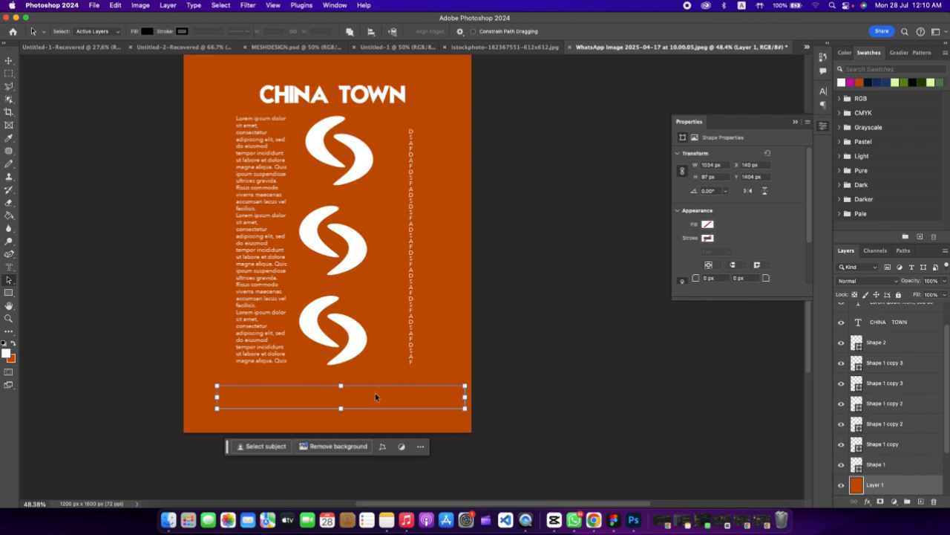
pyautogui.moveTo(376, 390)
pyautogui.mouseDown()
pyautogui.moveTo(264, 142)
pyautogui.moveTo(452, 116)
pyautogui.moveTo(351, 434)
pyautogui.moveTo(375, 389)
pyautogui.moveTo(362, 386)
pyautogui.mouseUp()
pyautogui.click(10, 269)
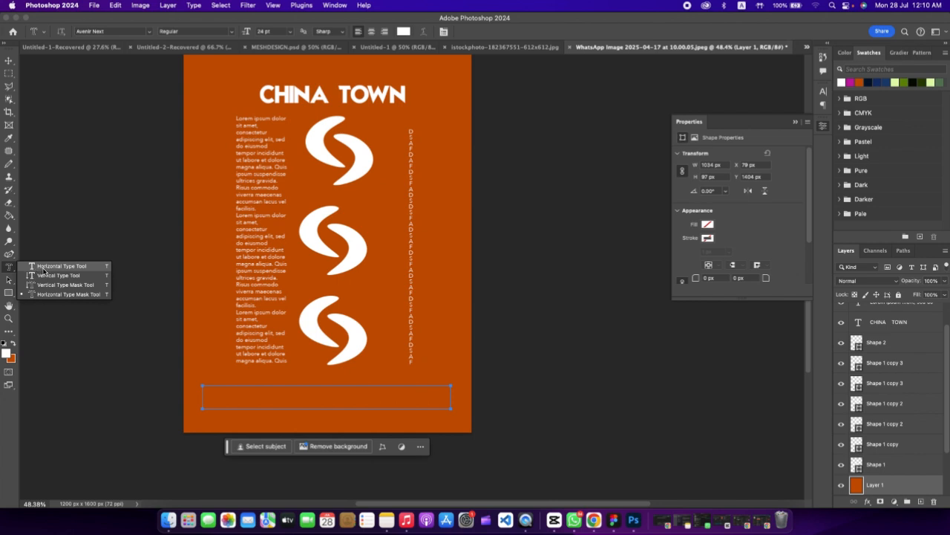
pyautogui.click(45, 269)
pyautogui.click(274, 386)
pyautogui.write('RE')
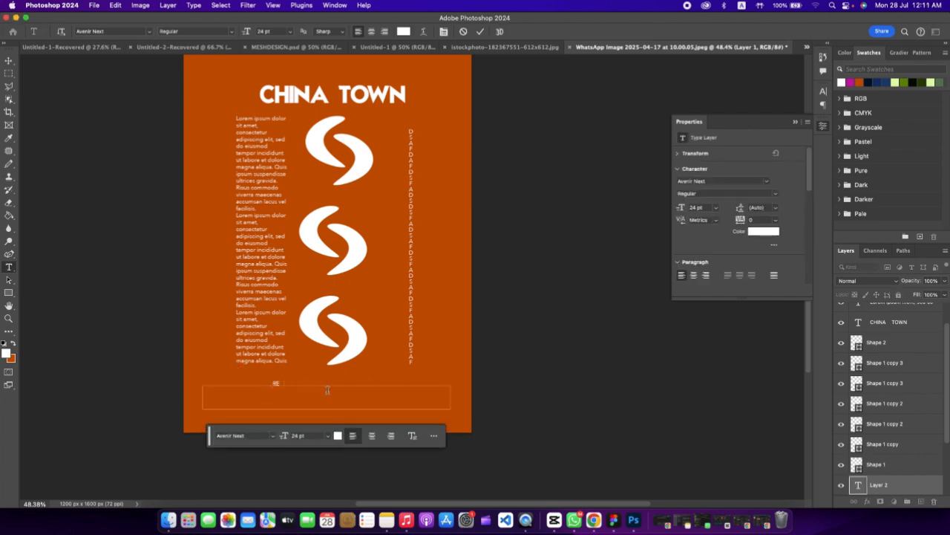
pyautogui.write('GFDGFDSGFDSFDSDSAFDSAFDSAFDSAFDSDAFDSAFDSAFDSAFDS')
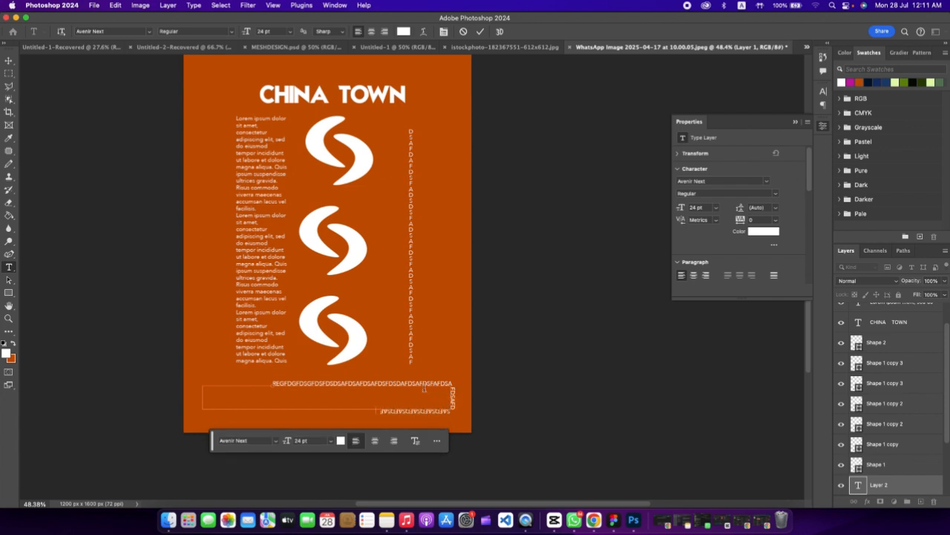
pyautogui.write('AFDSAFDSAFD')
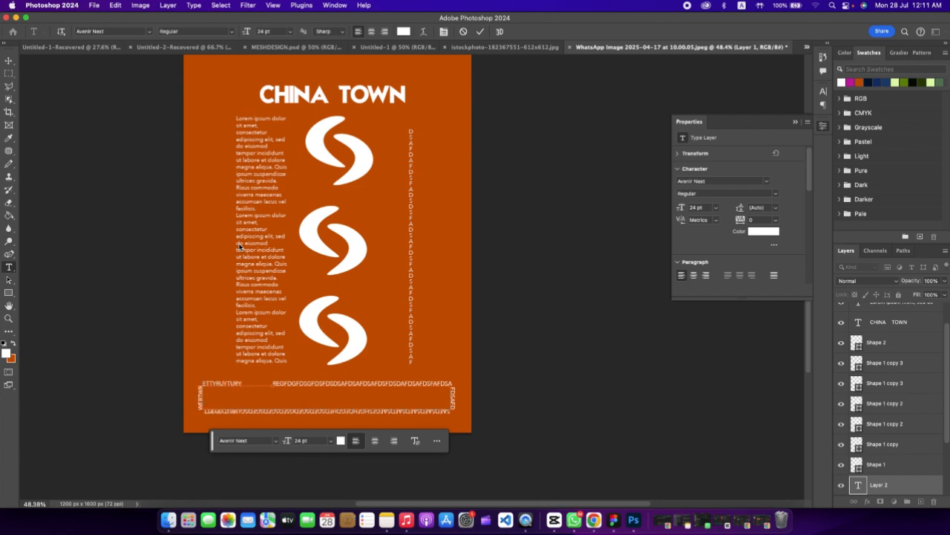
pyautogui.write('TDSAFSD')
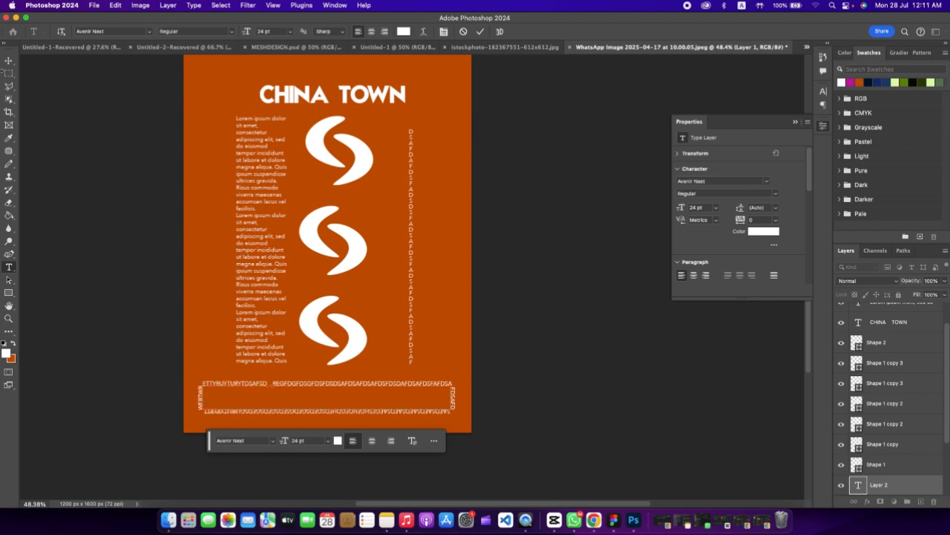
# Commit the text on the path and nudge the resulting rectangular text frame slightly upward.
pyautogui.click(9, 61)
pyautogui.click(585, 423)
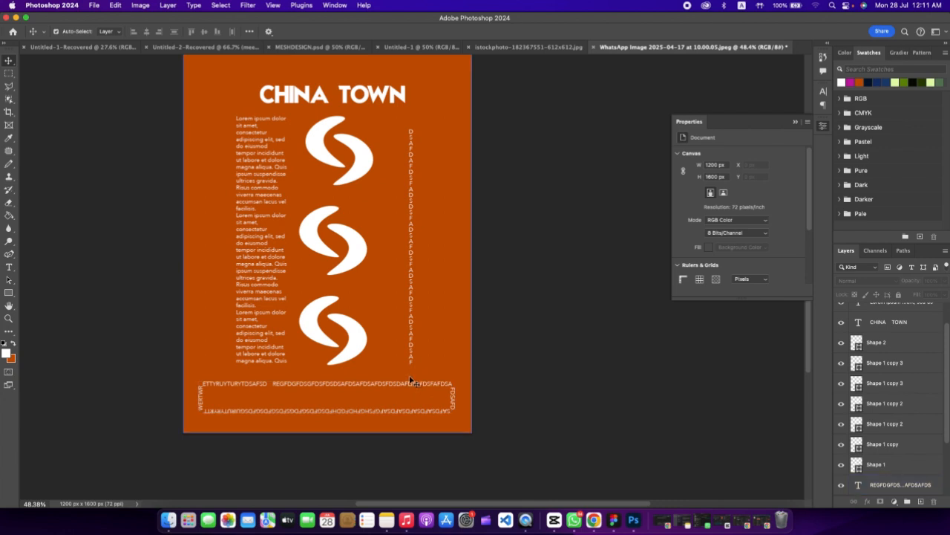
pyautogui.moveTo(411, 379); pyautogui.dragTo(415, 376)
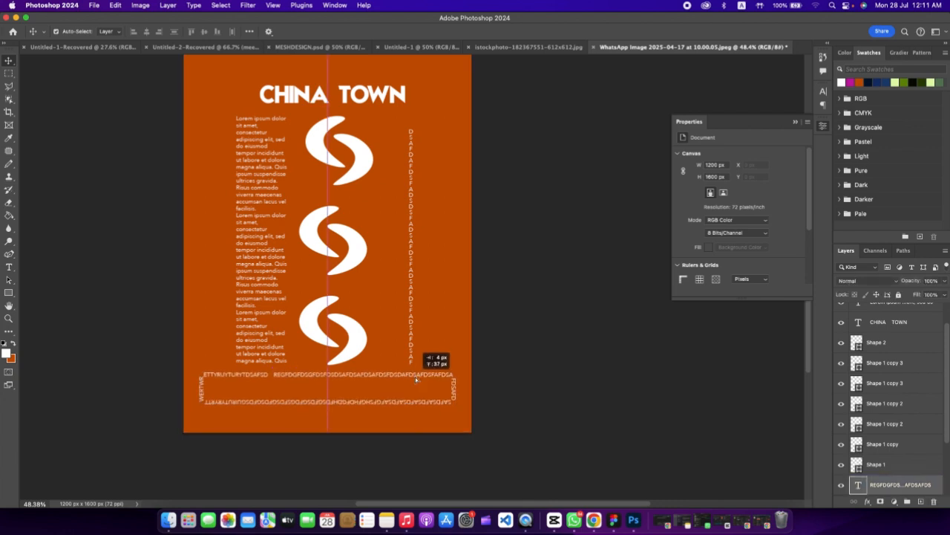
# Try a narrow path along the poster's left edge, switch the Rectangle tool to Shape mode and draw a white bar about 75 × 690 px there.
pyautogui.click(10, 294)
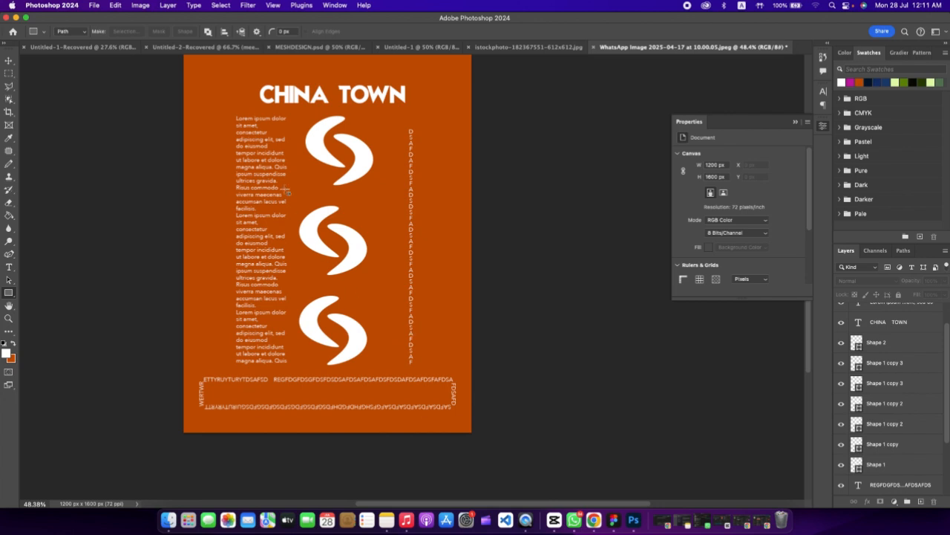
pyautogui.scroll(3, 285, 191)
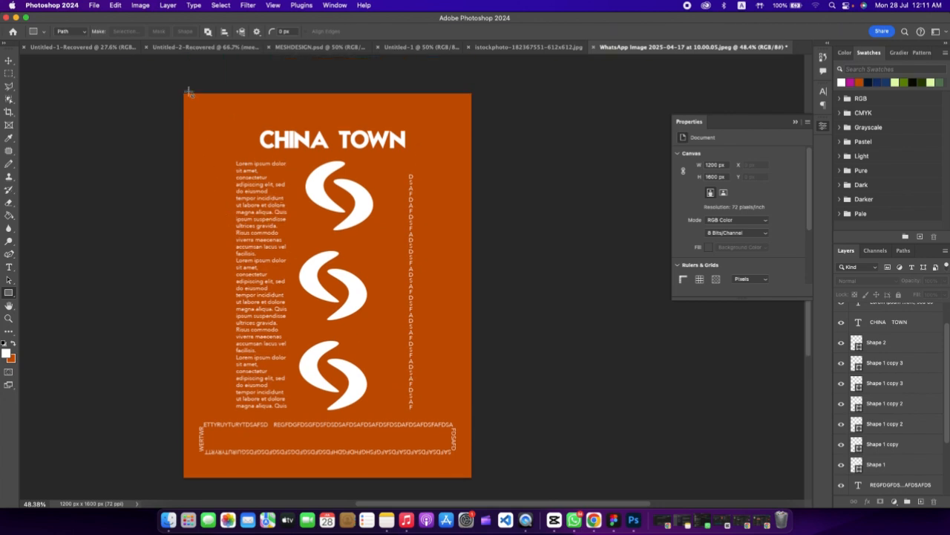
pyautogui.moveTo(185, 83); pyautogui.dragTo(190, 355)
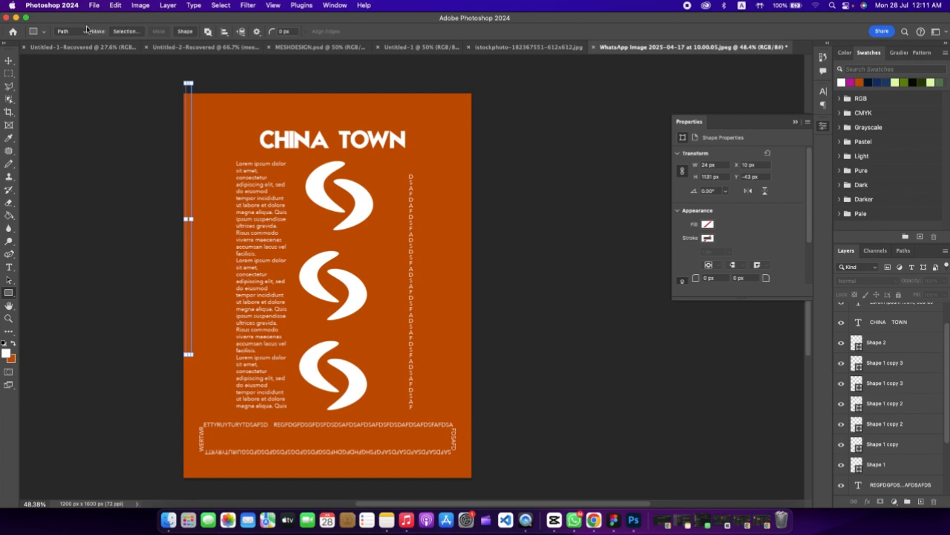
pyautogui.click(64, 31)
pyautogui.click(63, 20)
pyautogui.moveTo(178, 90); pyautogui.dragTo(196, 256)
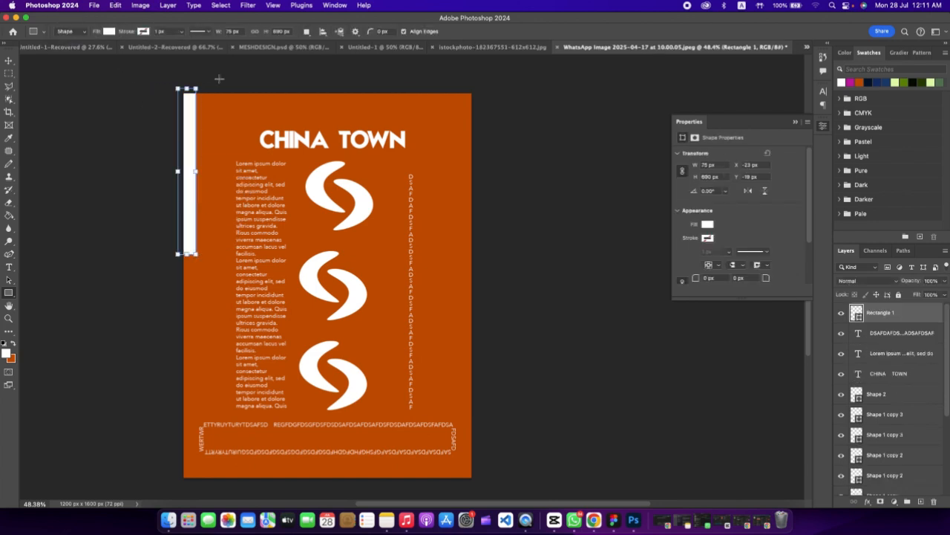
# Draw a white circle, a triangle and a five-sided polygon in a row above the CHINA TOWN title.
pyautogui.rightClick(9, 292)
pyautogui.click(38, 301)
pyautogui.moveTo(212, 91)
pyautogui.mouseDown()
pyautogui.moveTo(236, 123)
pyautogui.moveTo(338, 109)
pyautogui.moveTo(350, 125)
pyautogui.mouseUp()
pyautogui.rightClick(9, 292)
pyautogui.click(52, 311)
pyautogui.rightClick(10, 296)
pyautogui.click(52, 319)
# Choose a blossom from the Flowers custom shapes and create it at 122 × 104 px near the poster's right edge.
pyautogui.rightClick(9, 292)
pyautogui.click(60, 339)
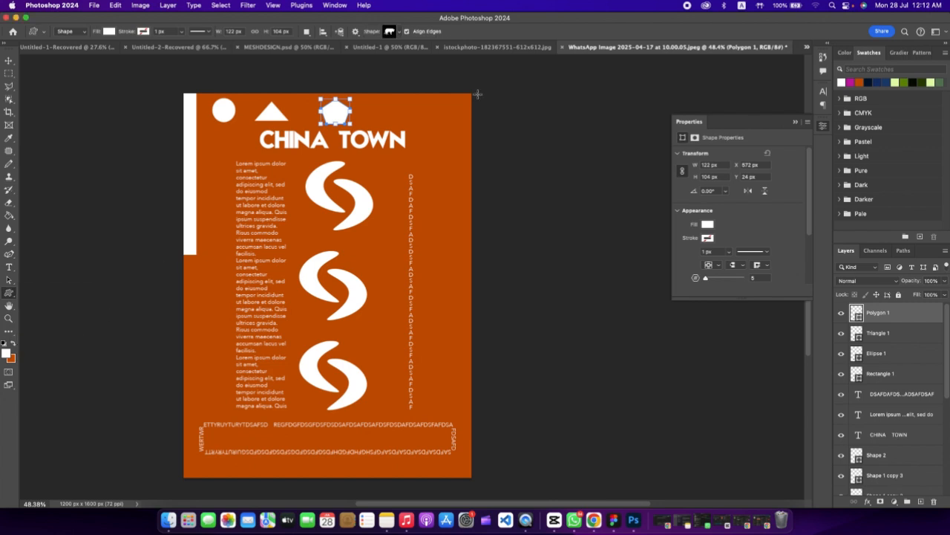
pyautogui.click(399, 34)
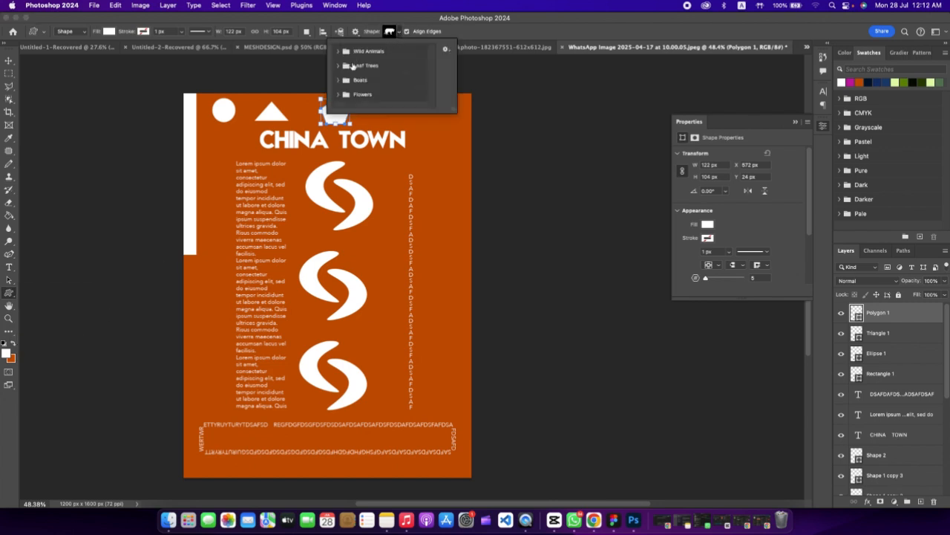
pyautogui.click(338, 80)
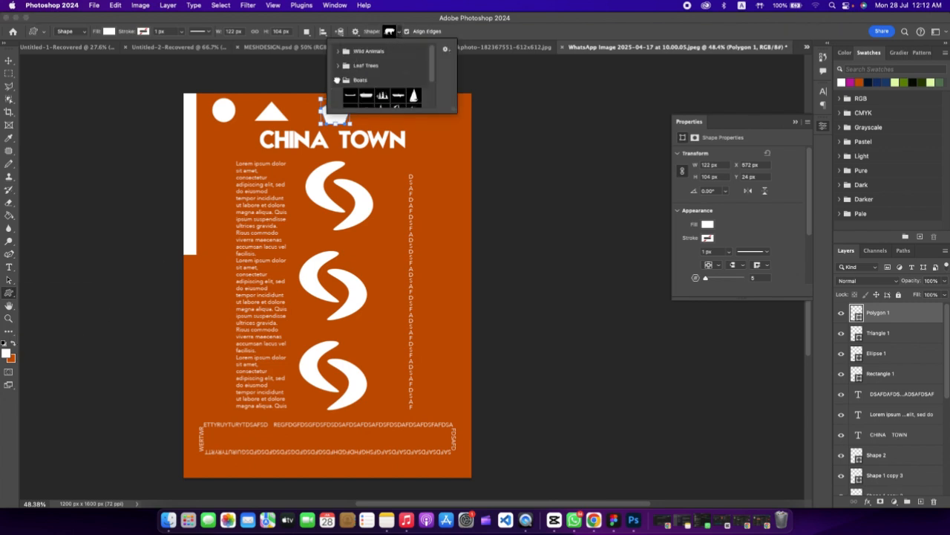
pyautogui.scroll(-2, 378, 96)
pyautogui.scroll(3, 344, 67)
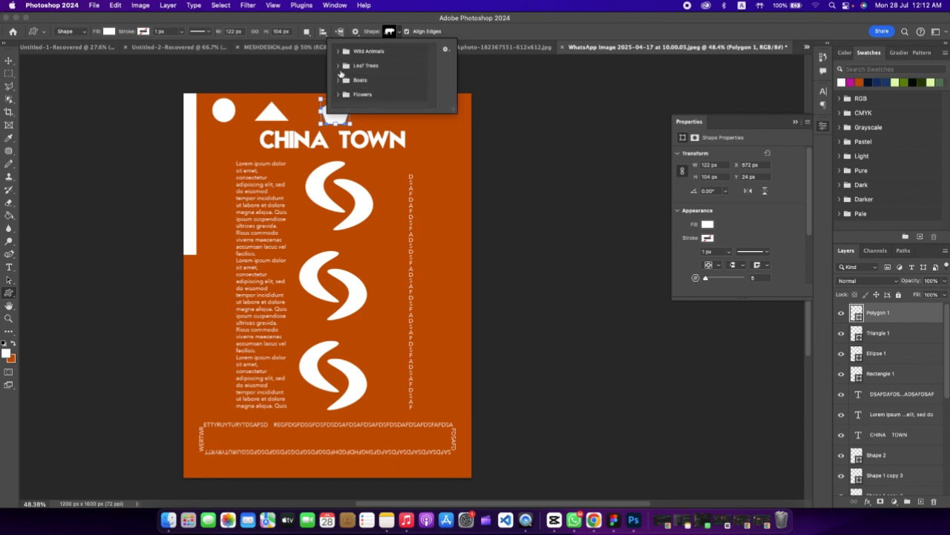
pyautogui.click(354, 66)
pyautogui.scroll(-5, 394, 98)
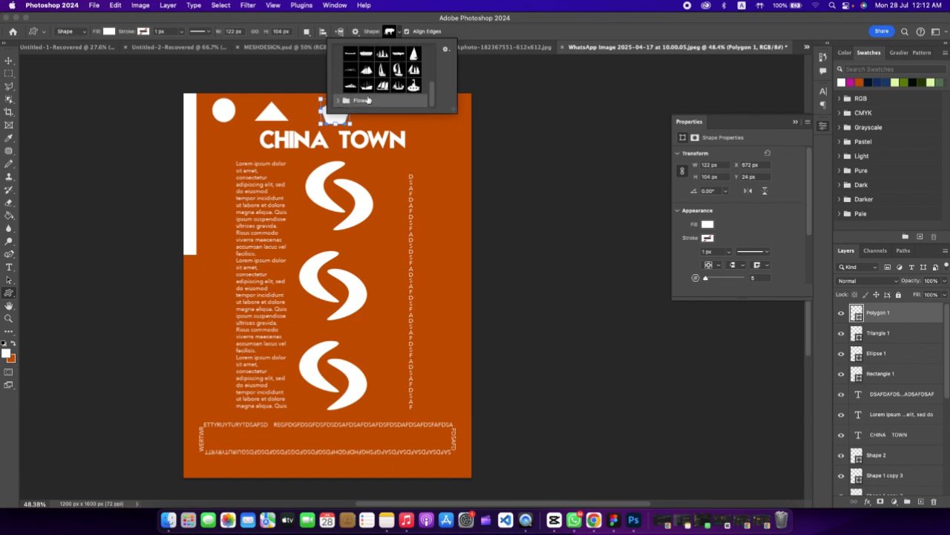
pyautogui.click(367, 99)
pyautogui.click(450, 197)
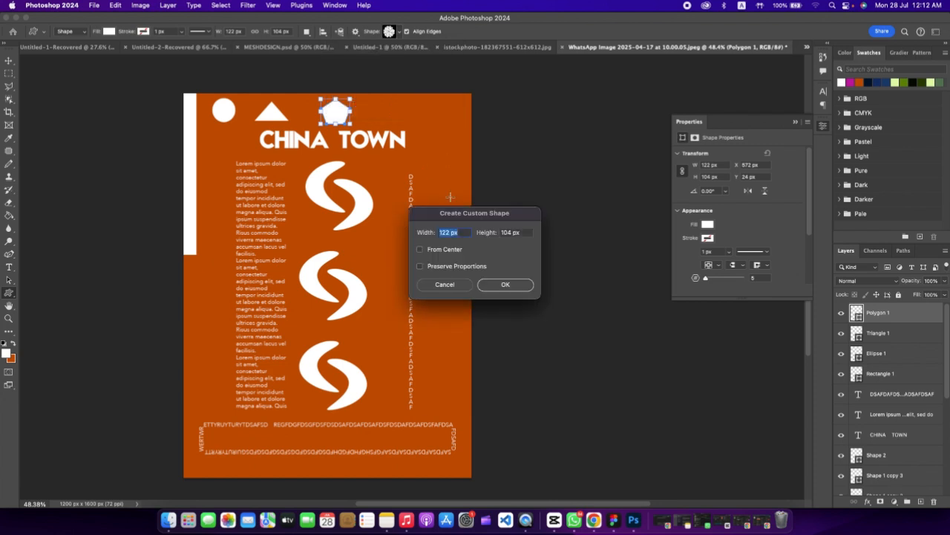
pyautogui.click(505, 284)
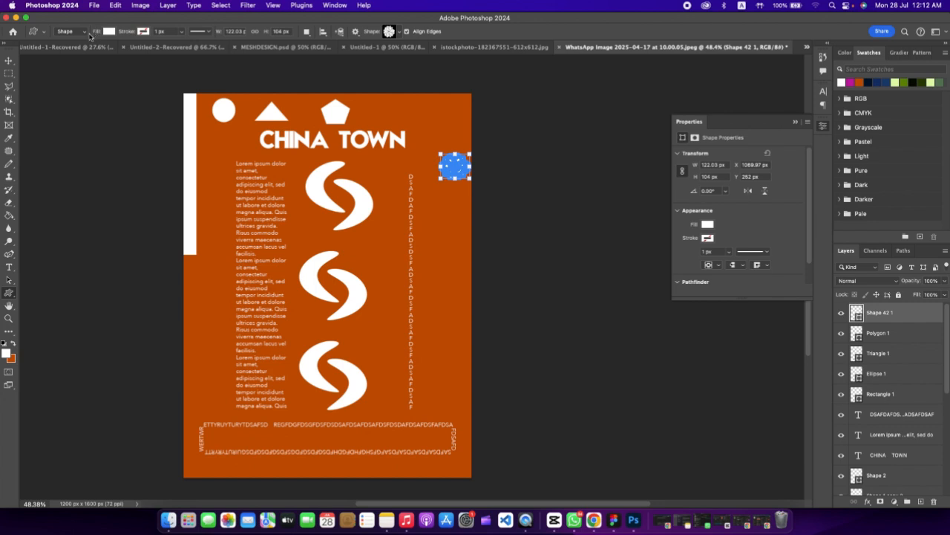
# Move the flower shape beside the CHINA TOWN title and commit the transform.
pyautogui.press('v')
pyautogui.moveTo(454, 172); pyautogui.dragTo(441, 143)
pyautogui.click(460, 166)
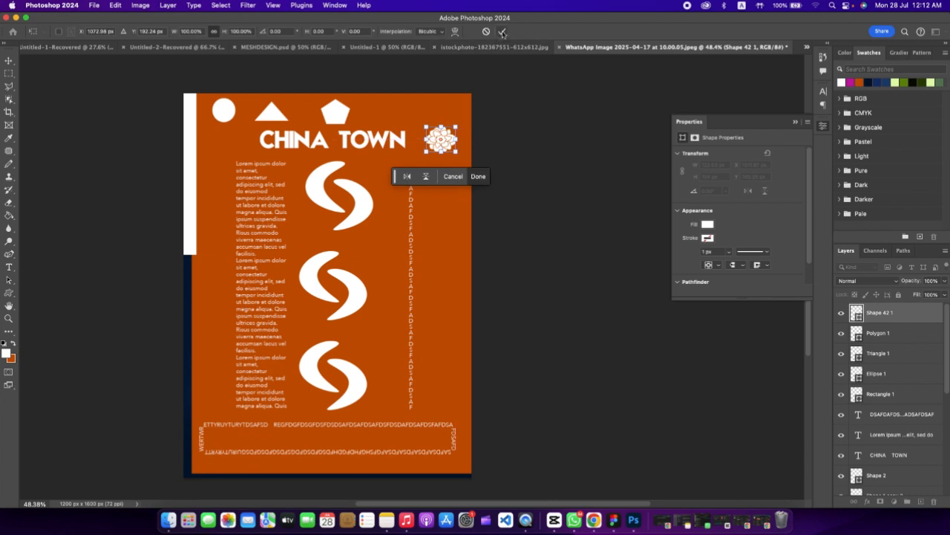
pyautogui.click(502, 32)
# Delete the polygon, triangle, circle, white bar and rectangular text frame from the poster.
pyautogui.click(562, 186)
pyautogui.click(341, 115)
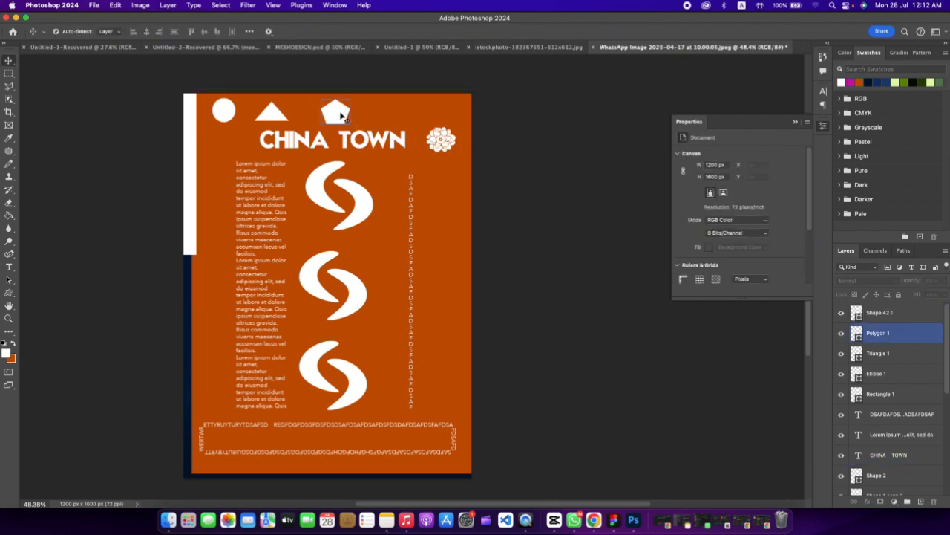
pyautogui.press('BackSpace')
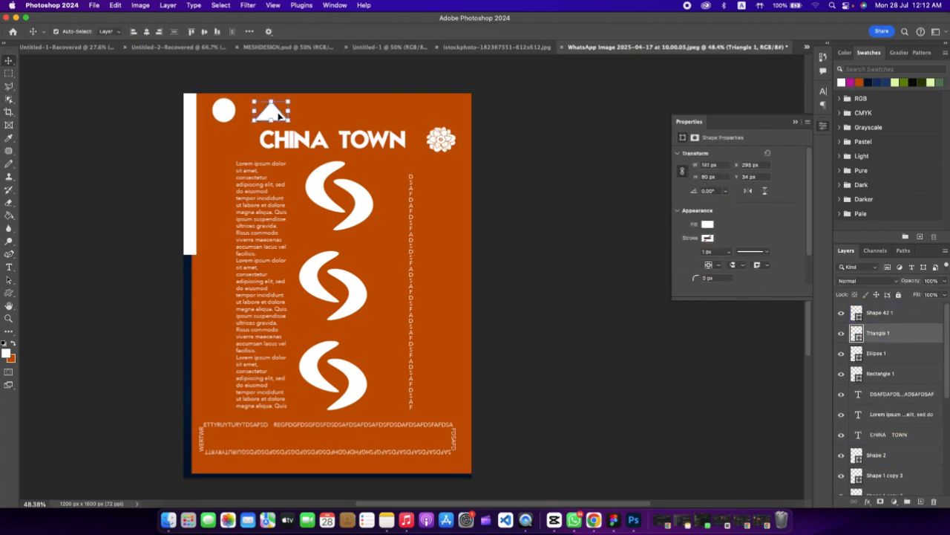
pyautogui.press('BackSpace')
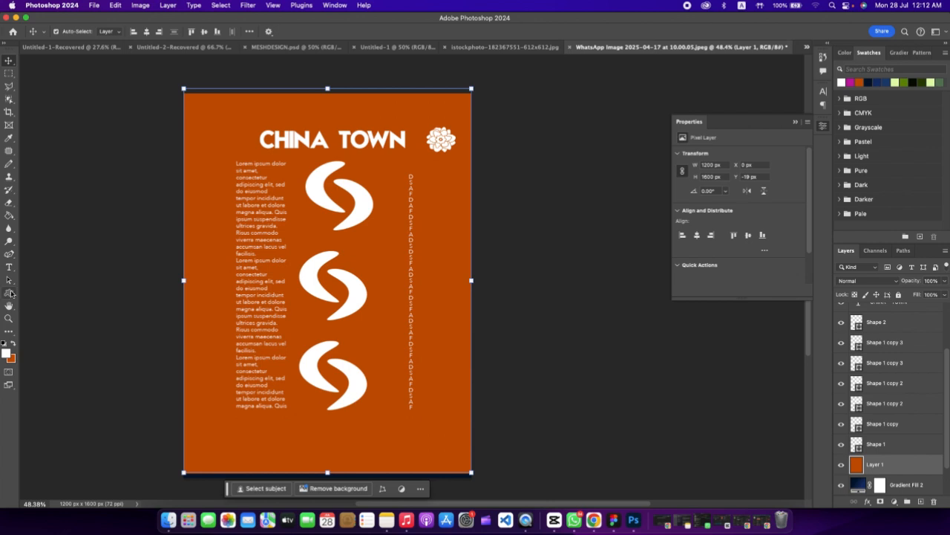
# Pan the poster around the workspace with the Hand tool.
pyautogui.rightClick(8, 294)
pyautogui.rightClick(8, 306)
pyautogui.click(46, 304)
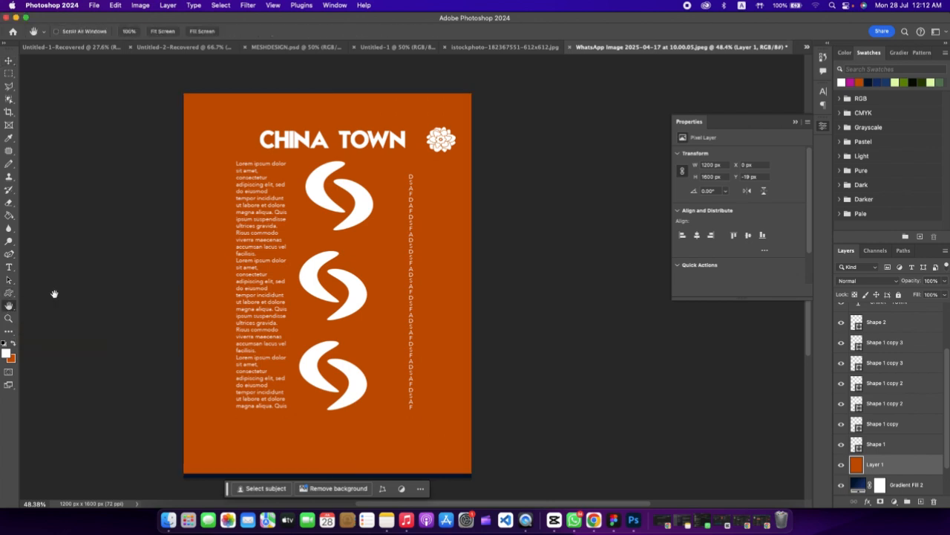
pyautogui.moveTo(142, 252); pyautogui.dragTo(29, 141)
pyautogui.moveTo(361, 170); pyautogui.dragTo(555, 248)
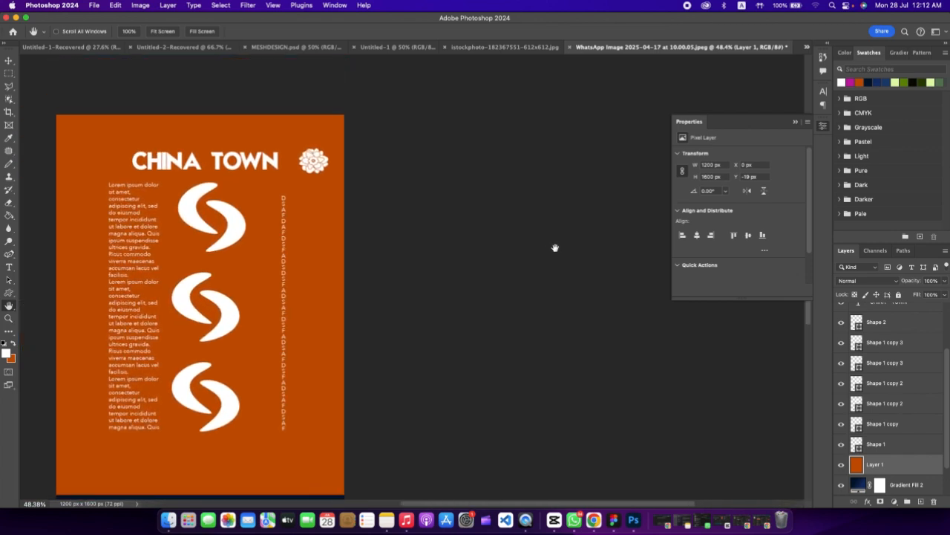
# Magnify the Lorem ipsum text to 500% with the Zoom tool and return to a 50% view of the poster.
pyautogui.click(15, 322)
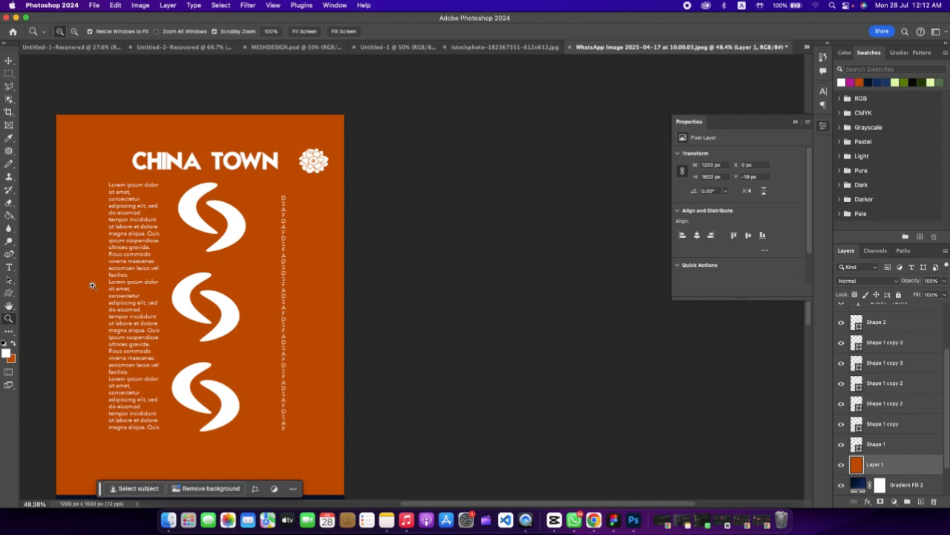
pyautogui.click(107, 201)
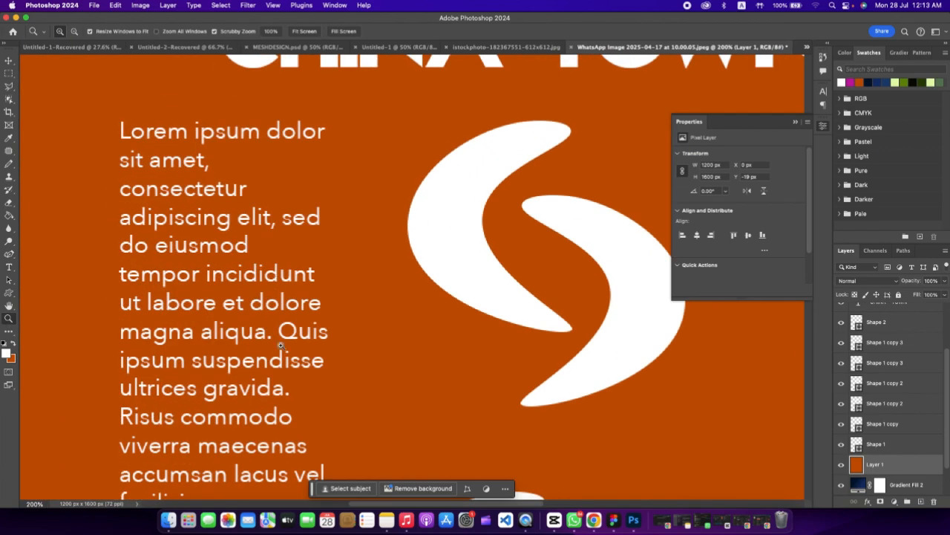
pyautogui.click(281, 345)
pyautogui.click(282, 343)
pyautogui.click(282, 344)
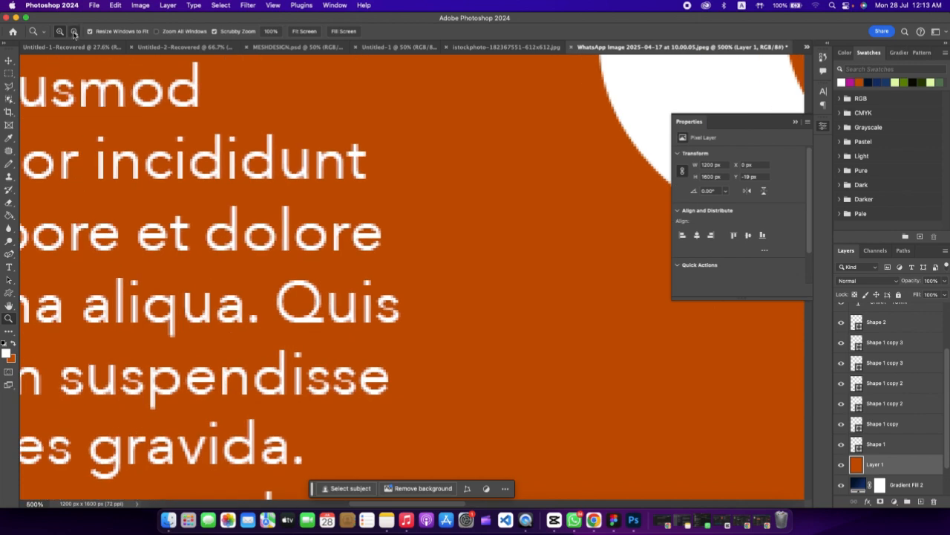
pyautogui.moveTo(200, 187); pyautogui.dragTo(270, 284)
pyautogui.scroll(-2, 269, 284)
# Set the foreground colour to a dark magenta purple.
pyautogui.click(6, 353)
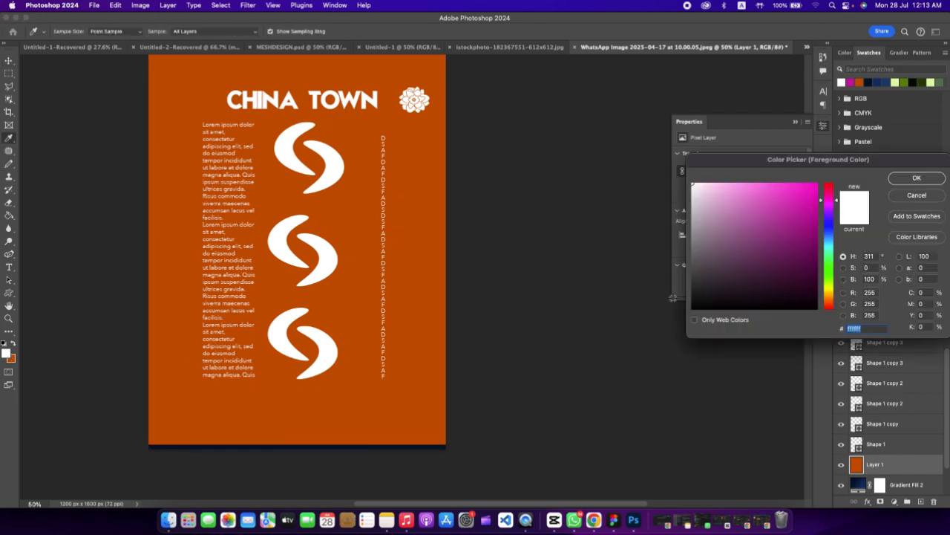
pyautogui.click(723, 257)
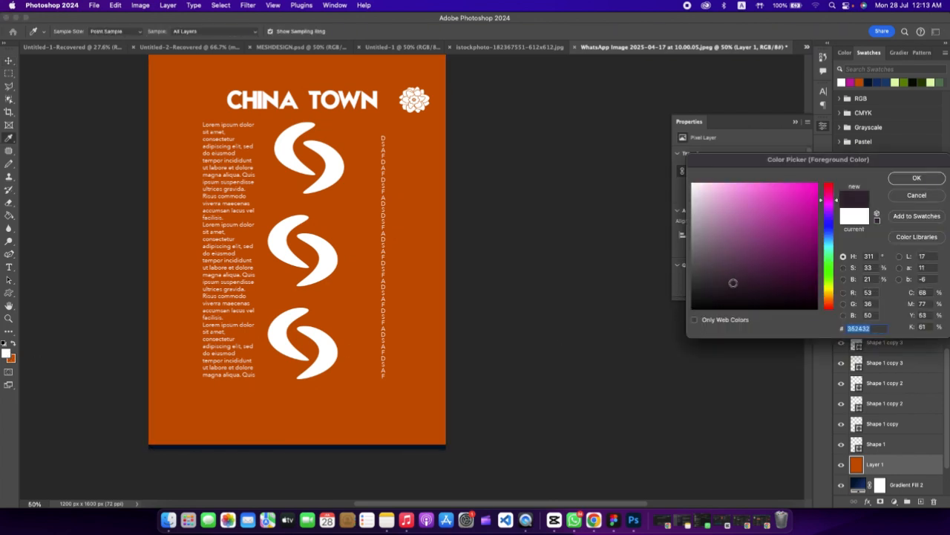
pyautogui.click(801, 260)
pyautogui.click(913, 182)
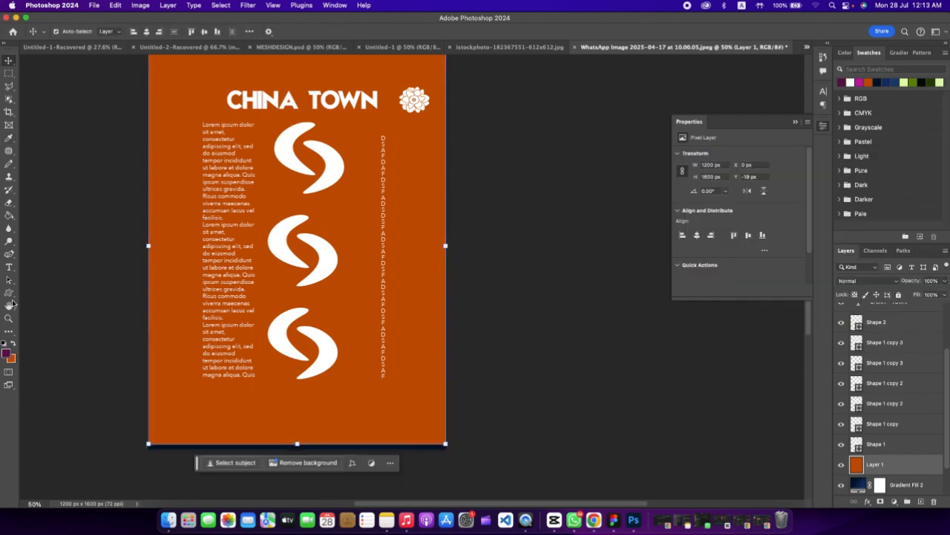
# Set the background colour to a muted brown, #a6866e, and the foreground colour to a medium grey.
pyautogui.click(12, 359)
pyautogui.click(714, 256)
pyautogui.click(735, 226)
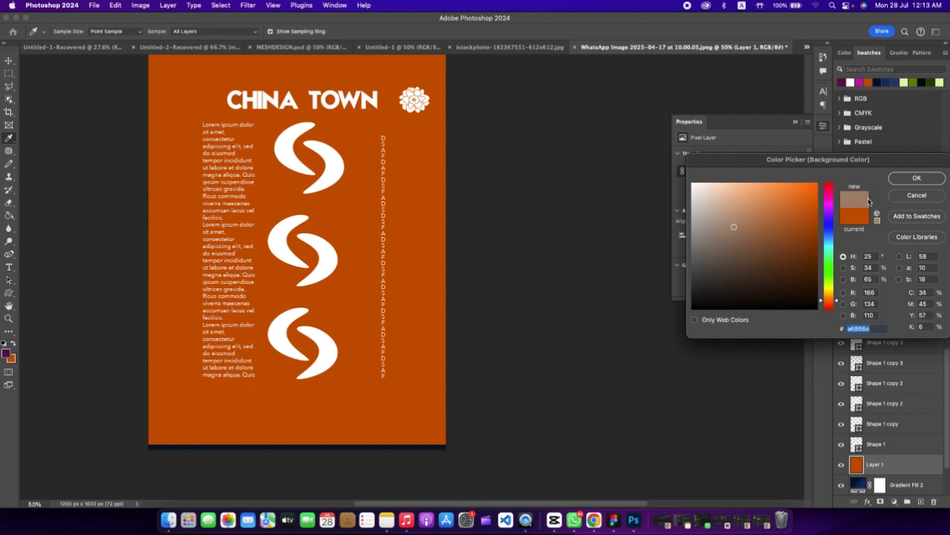
pyautogui.click(913, 181)
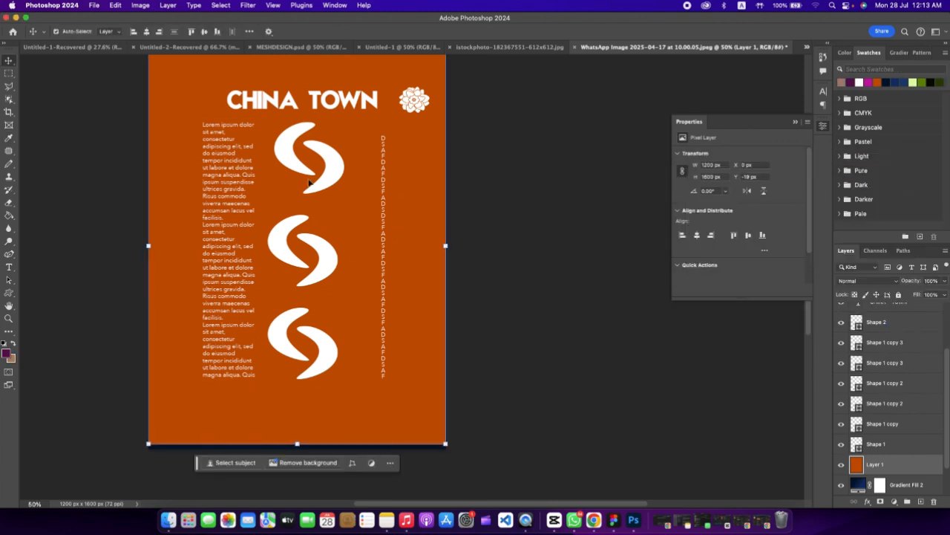
pyautogui.click(6, 352)
pyautogui.moveTo(718, 281); pyautogui.dragTo(704, 284)
pyautogui.click(918, 180)
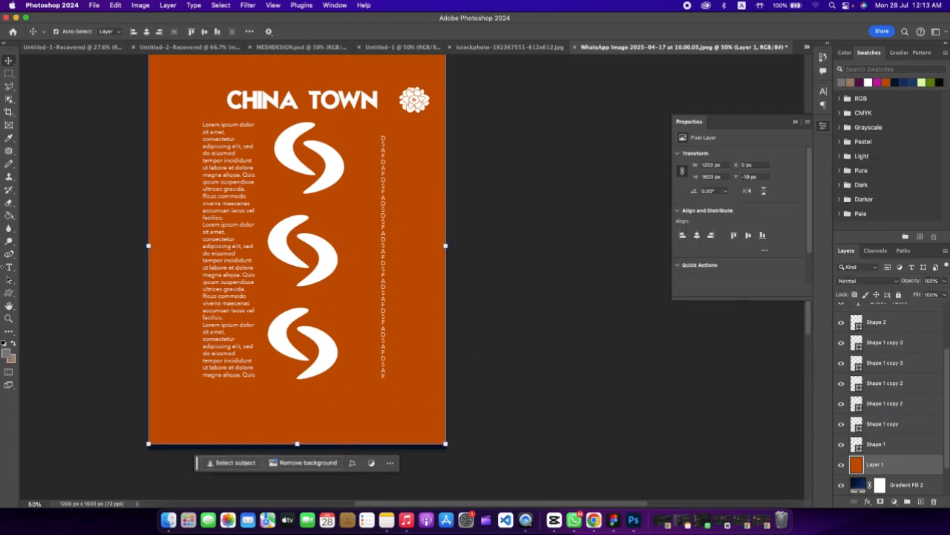
# Set the background colour to near-black #151211 and the foreground colour to light grey #e5e5e5, leaving no layer selected.
pyautogui.click(12, 360)
pyautogui.click(708, 302)
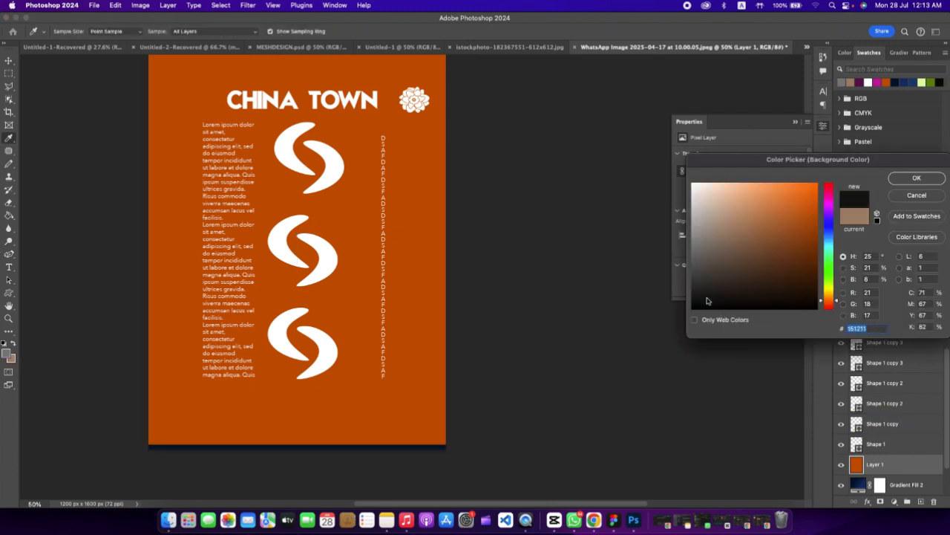
pyautogui.press('Return')
pyautogui.click(7, 353)
pyautogui.click(722, 198)
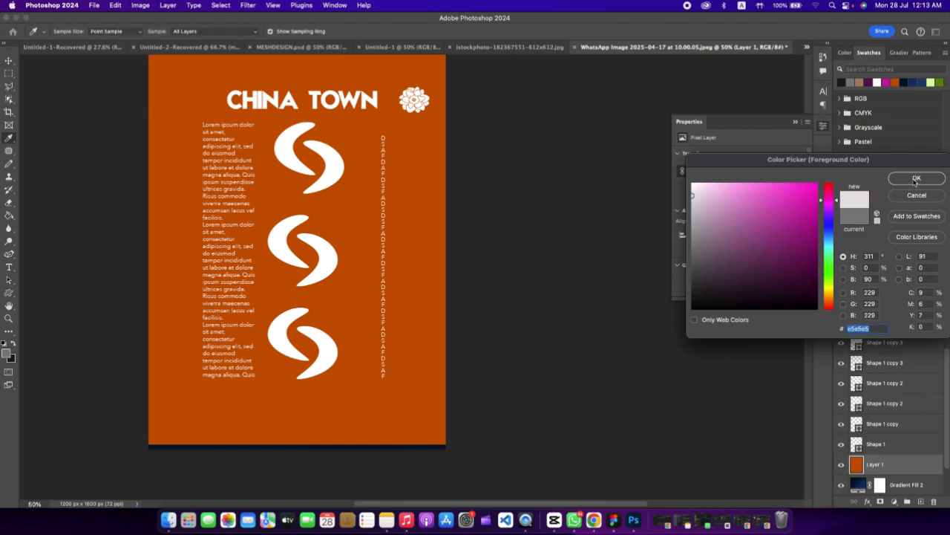
pyautogui.press('Return')
pyautogui.click(601, 357)
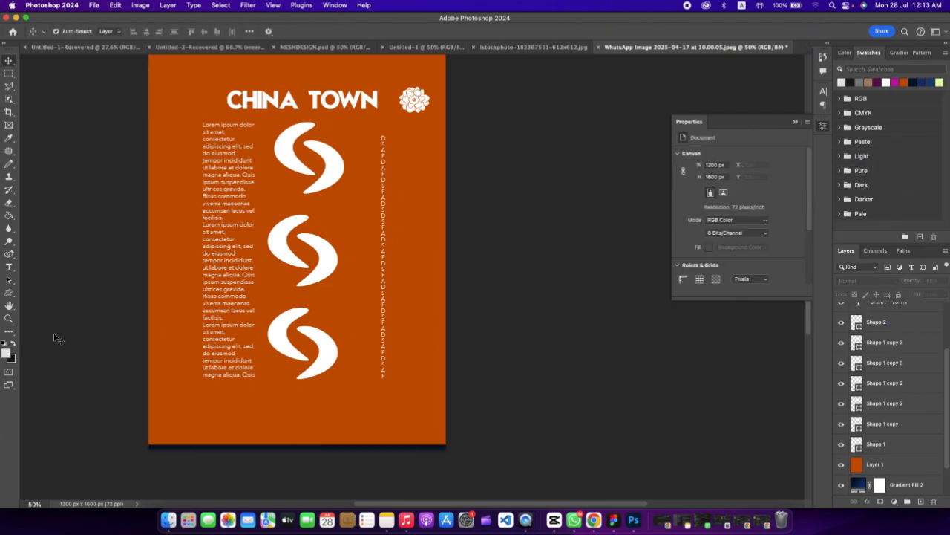
# Swap the foreground and background colours back and forth several times, ending with light grey in the foreground.
pyautogui.click(13, 344)
pyautogui.click(13, 343)
pyautogui.click(12, 344)
pyautogui.click(13, 344)
pyautogui.click(13, 344)
pyautogui.click(13, 343)
pyautogui.click(319, 350)
pyautogui.click(534, 340)
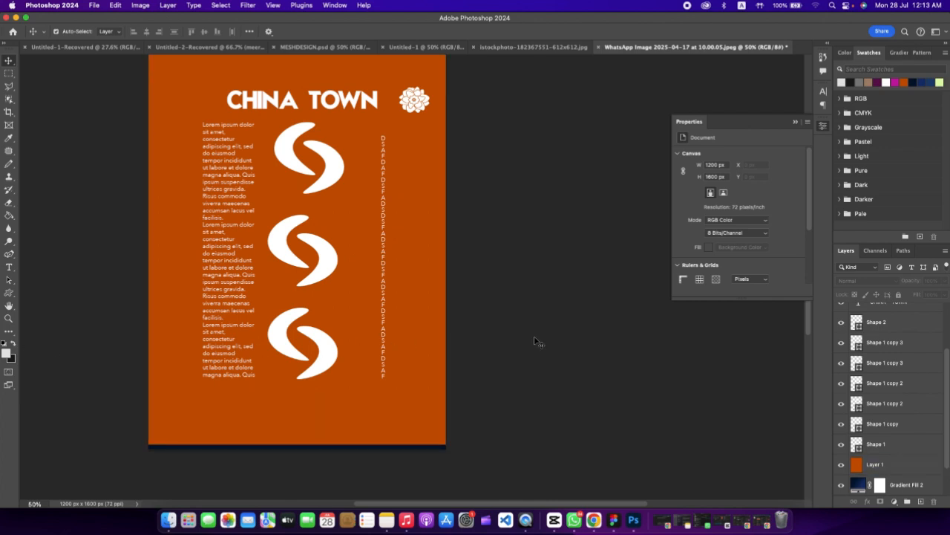
pyautogui.click(388, 335)
pyautogui.scroll(3, 388, 335)
pyautogui.scroll(-1, 327, 319)
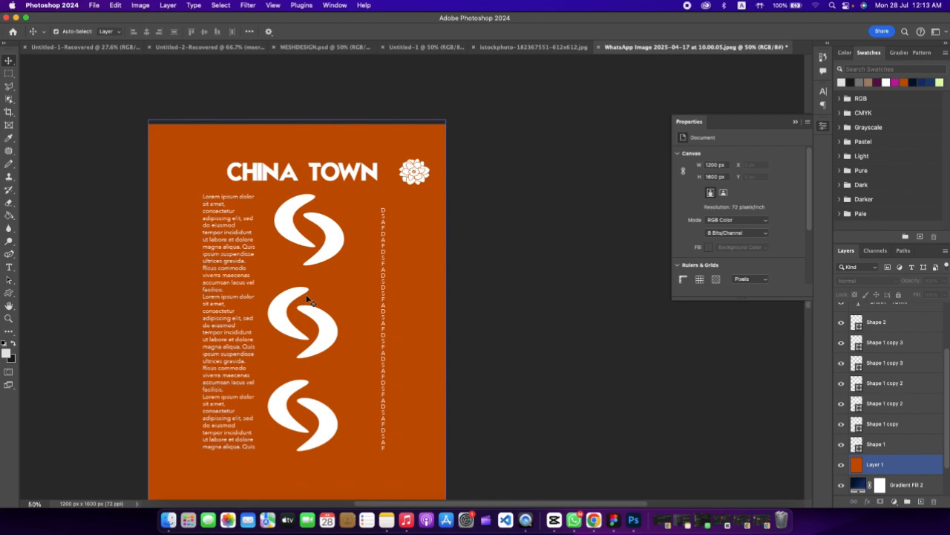
pyautogui.click(543, 306)
pyautogui.click(431, 304)
pyautogui.click(464, 303)
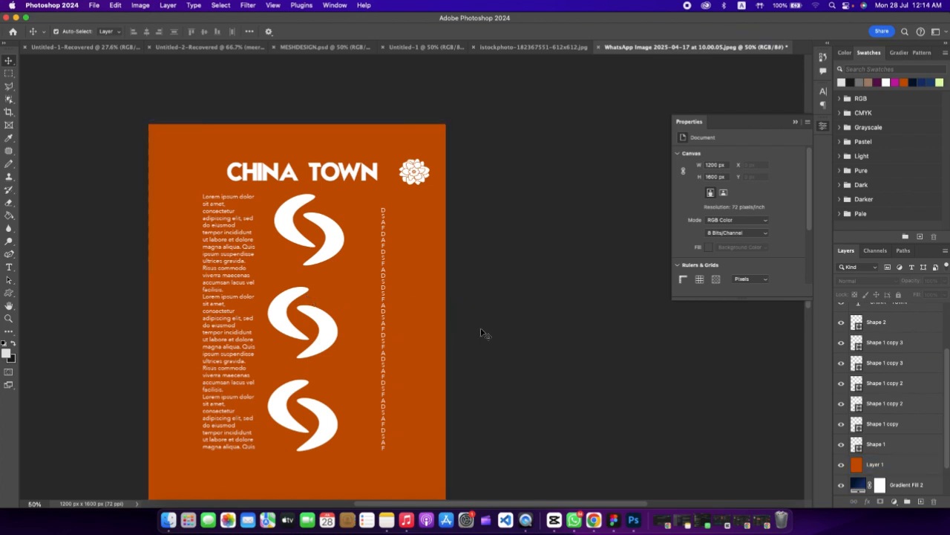